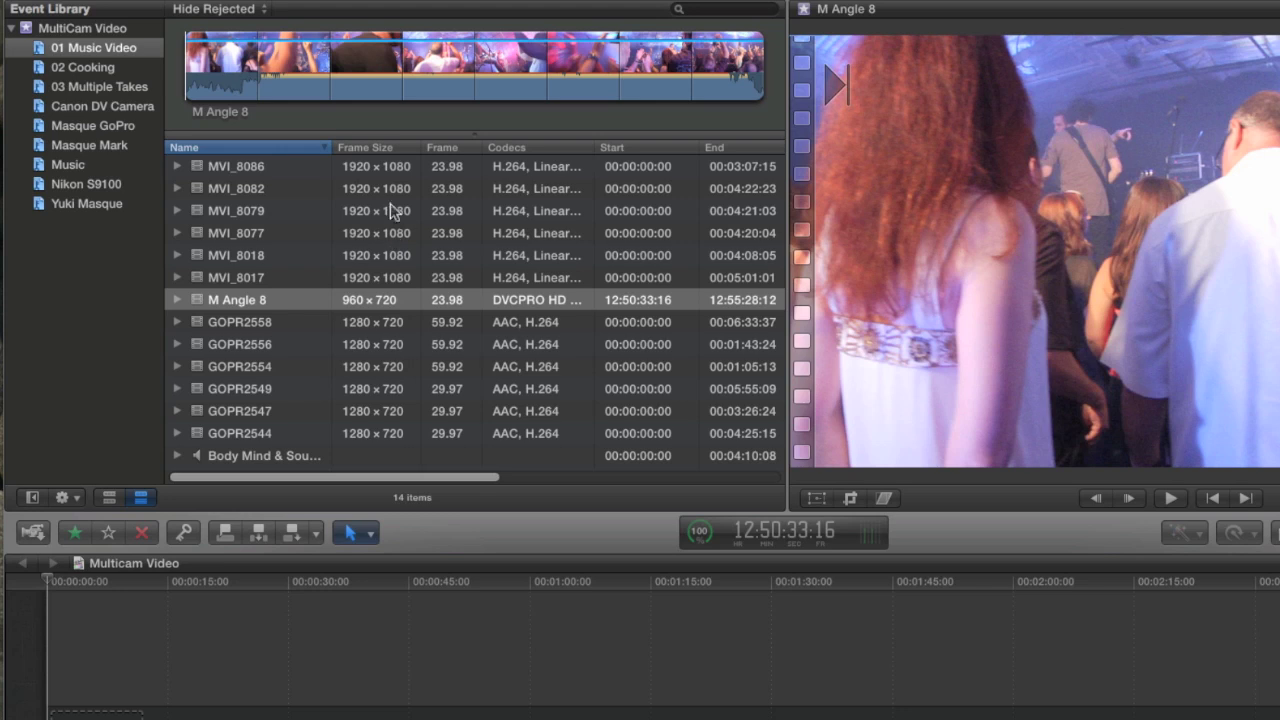
Preview the MVI_8086, M Angle 8, GOPR2558, GOPR2556 and GOPR2549 clips, comparing GOPR2558 with GOPR2556
click(392, 172)
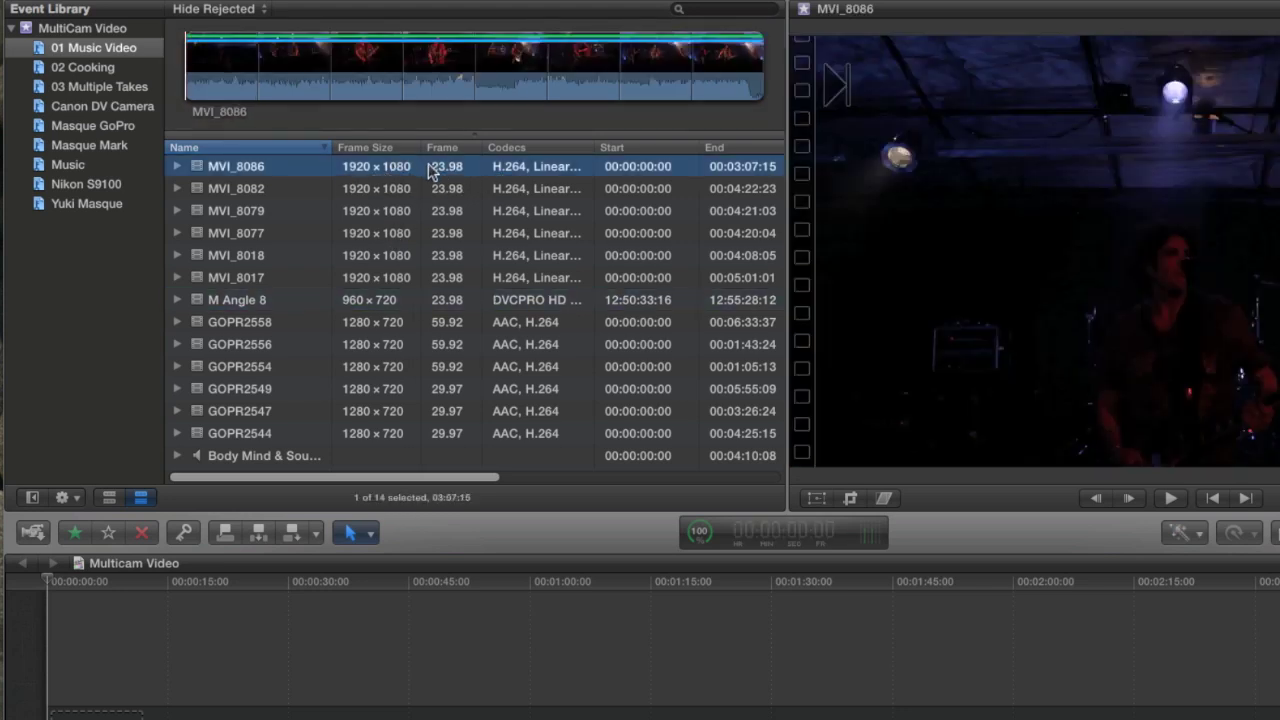
click(372, 302)
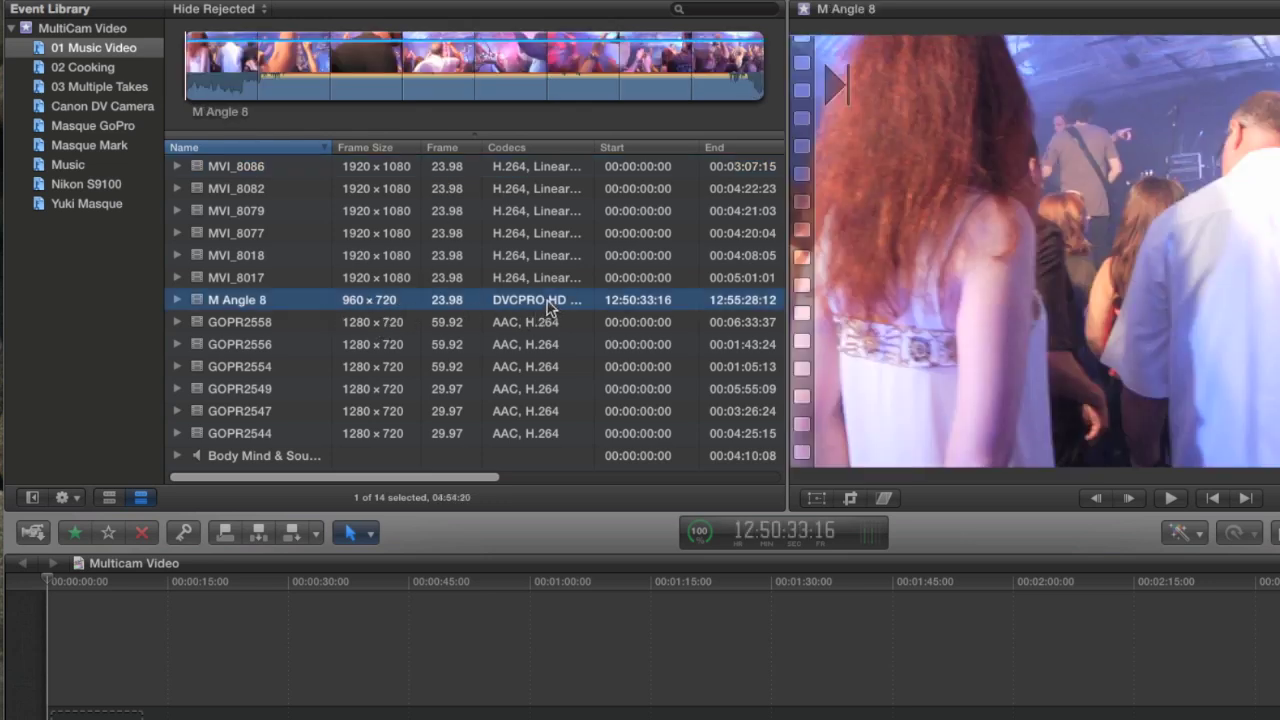
click(389, 326)
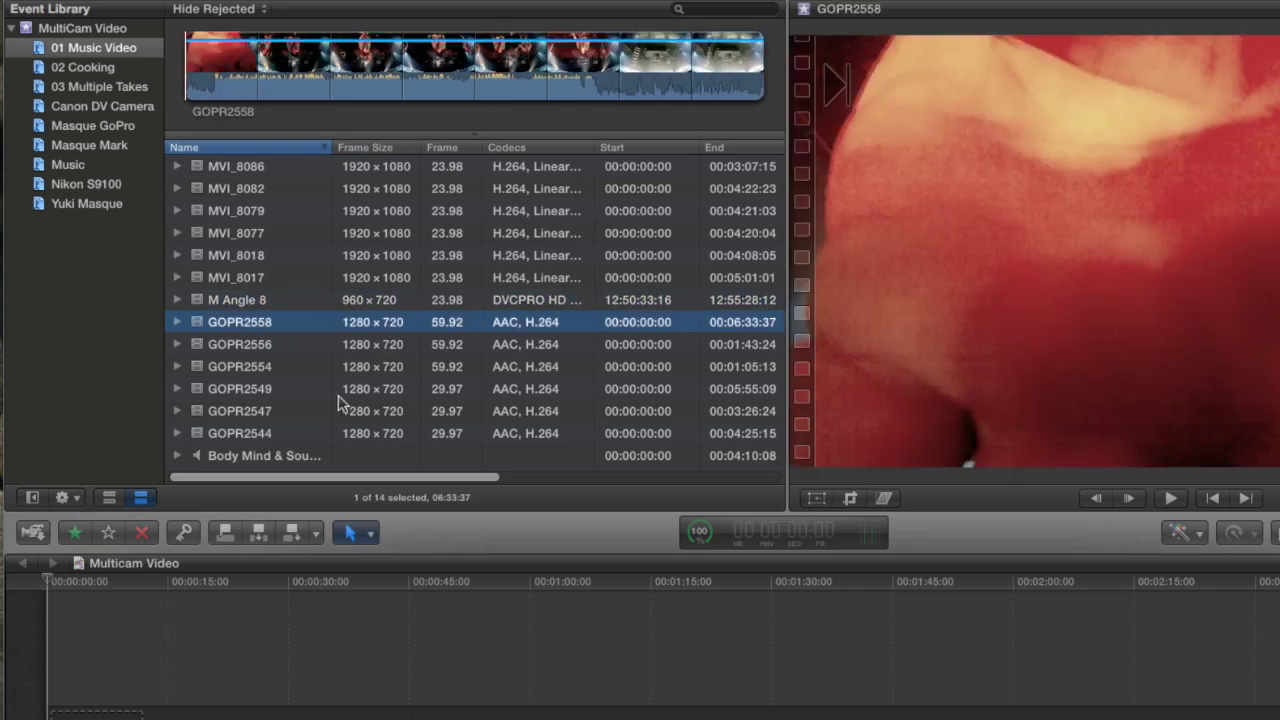
click(410, 342)
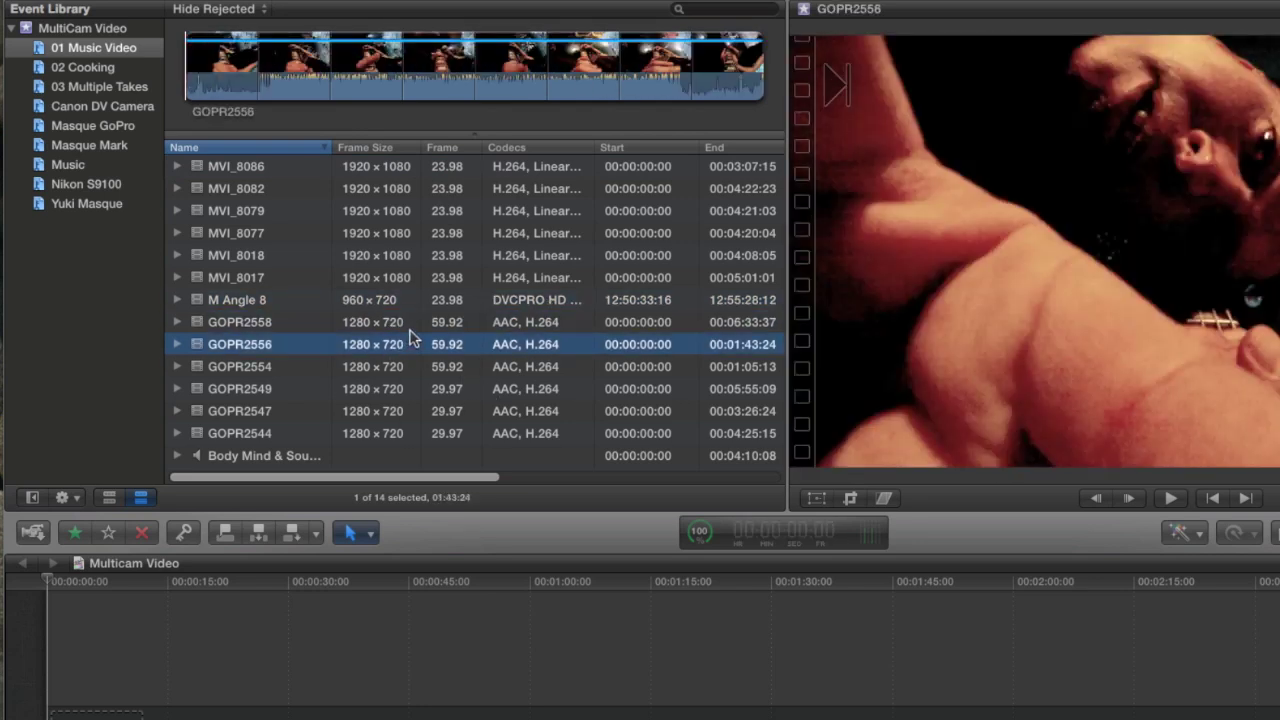
click(410, 324)
click(406, 344)
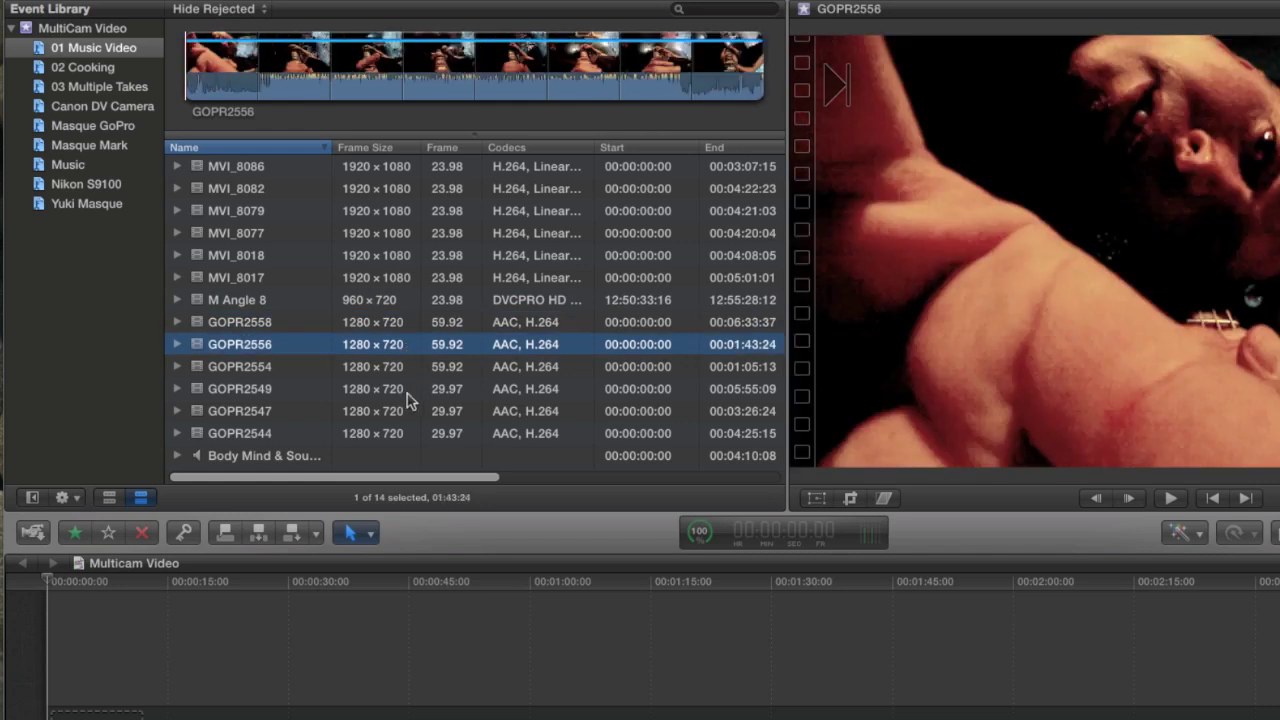
click(409, 392)
click(455, 328)
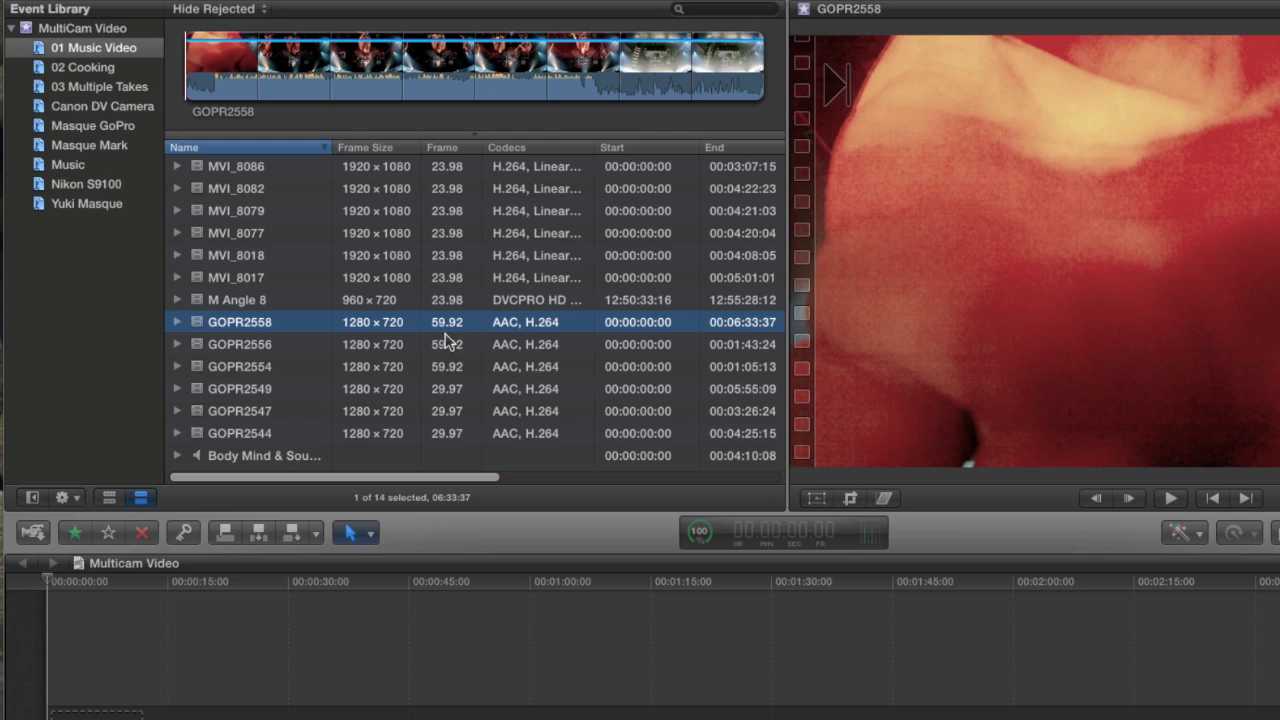
Preview the Body Mind & Soul audio and MVI_8017, then skim and reselect MVI_8086
click(291, 458)
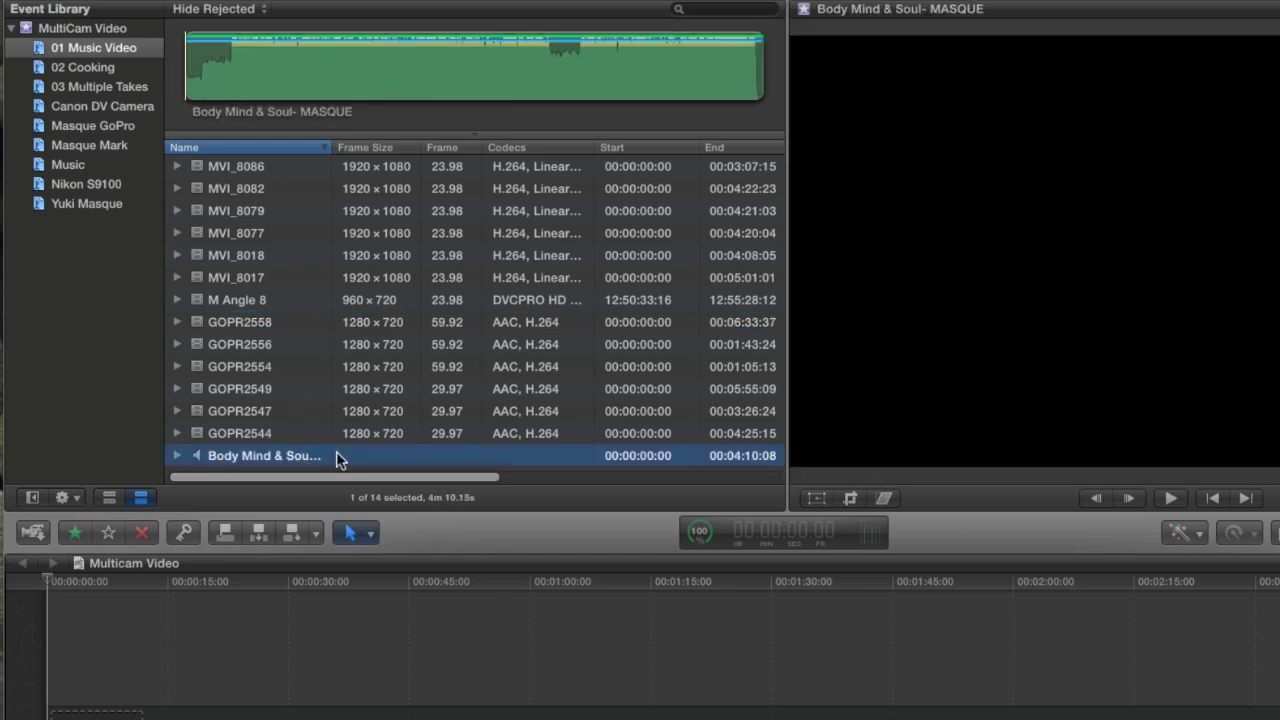
click(273, 272)
click(302, 168)
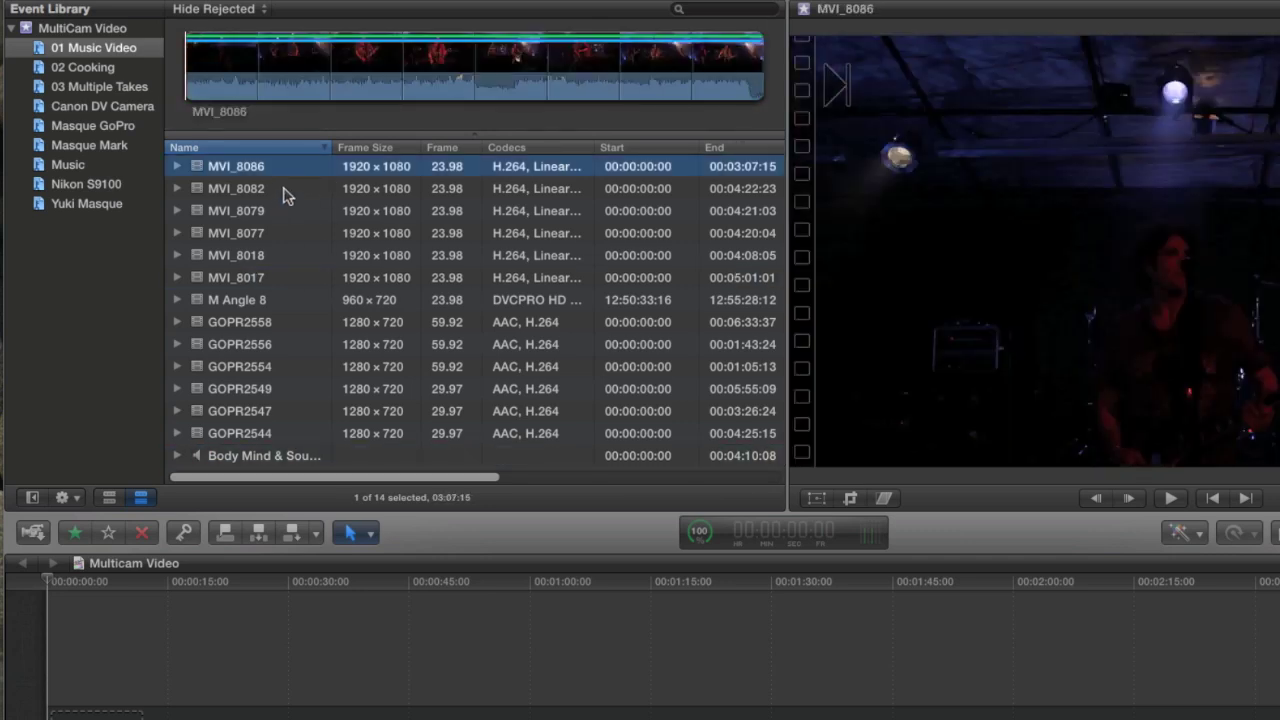
click(286, 77)
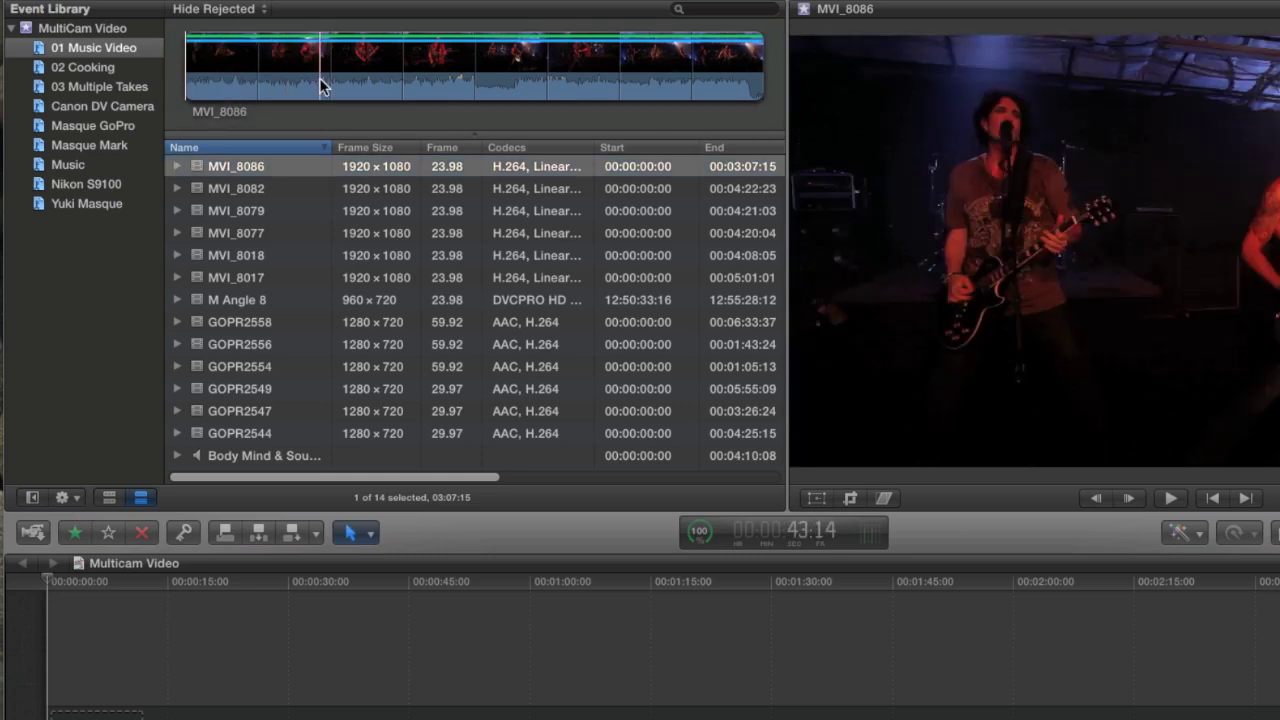
click(290, 175)
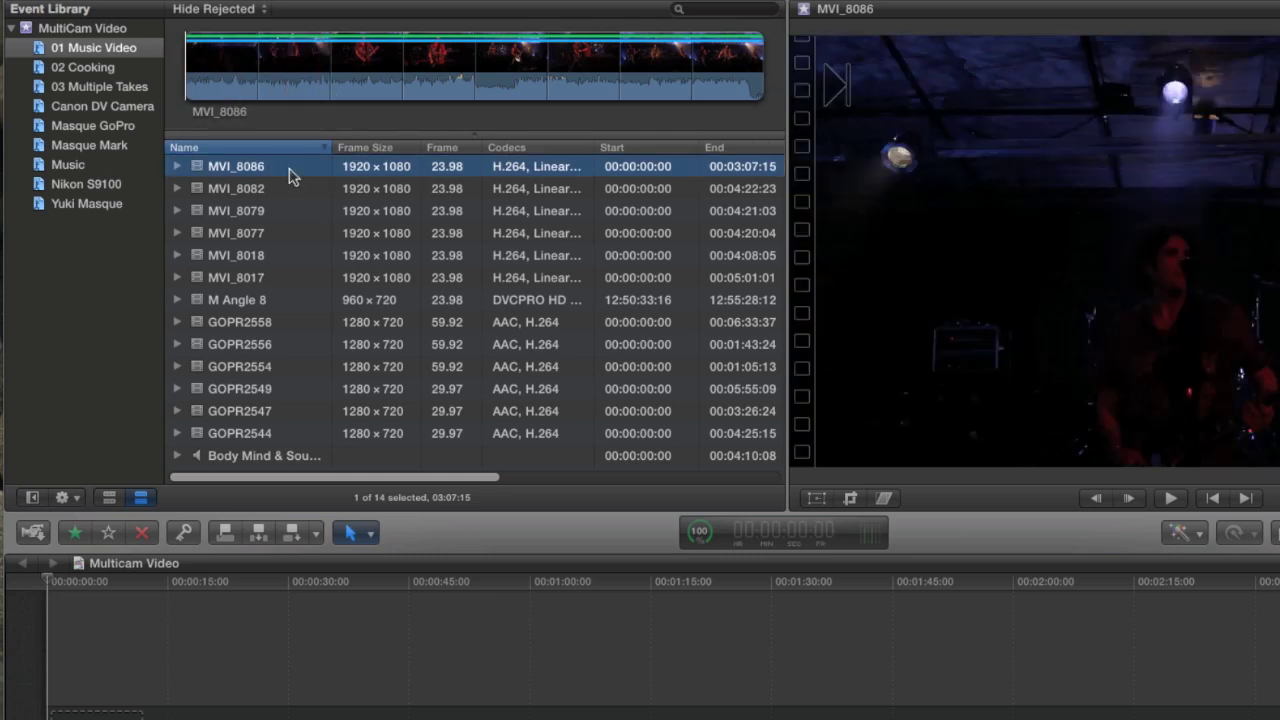
Select all 14 event clips and start a New Multicam Clip named 'music video'
shift+click(265, 458)
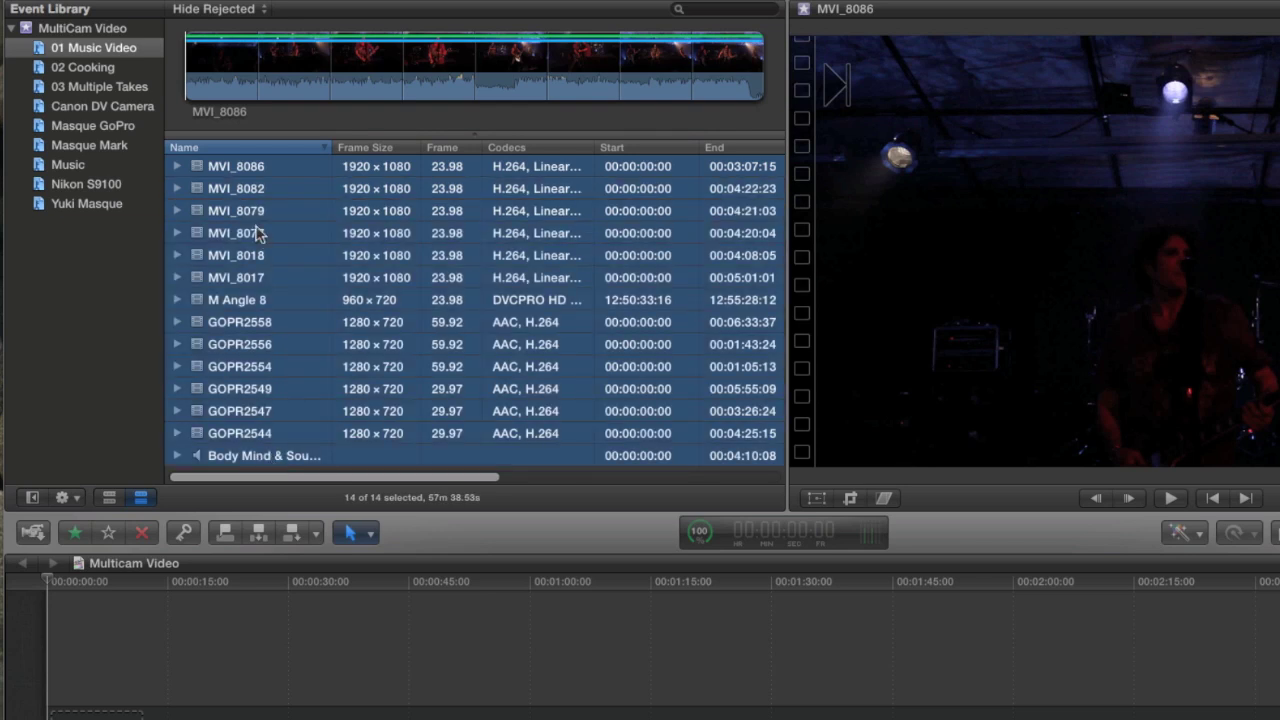
right_click(258, 171)
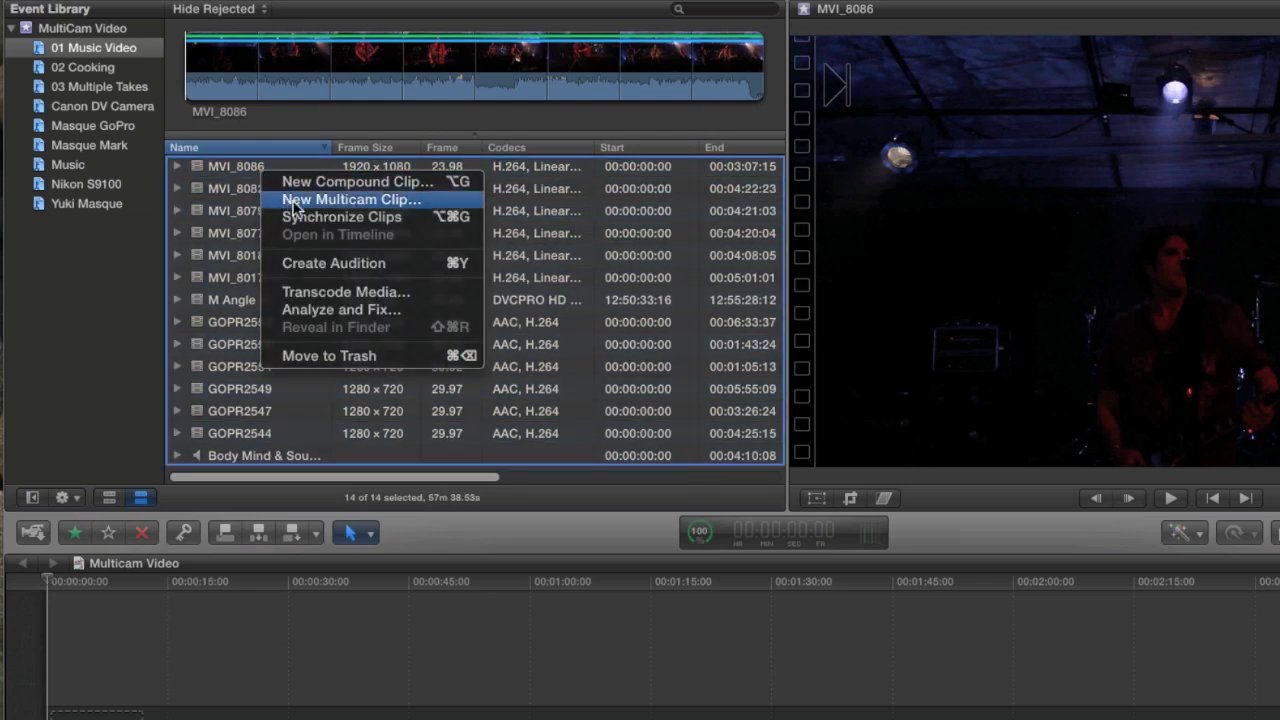
click(368, 200)
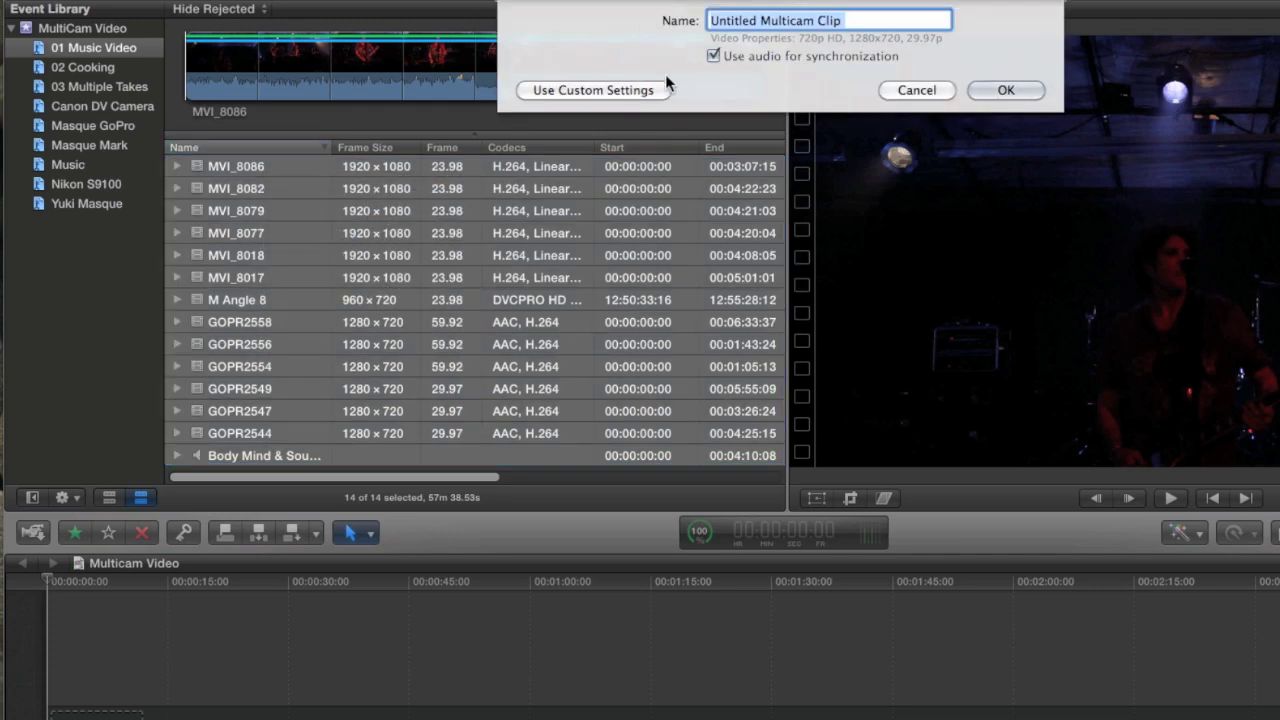
text(music vid)
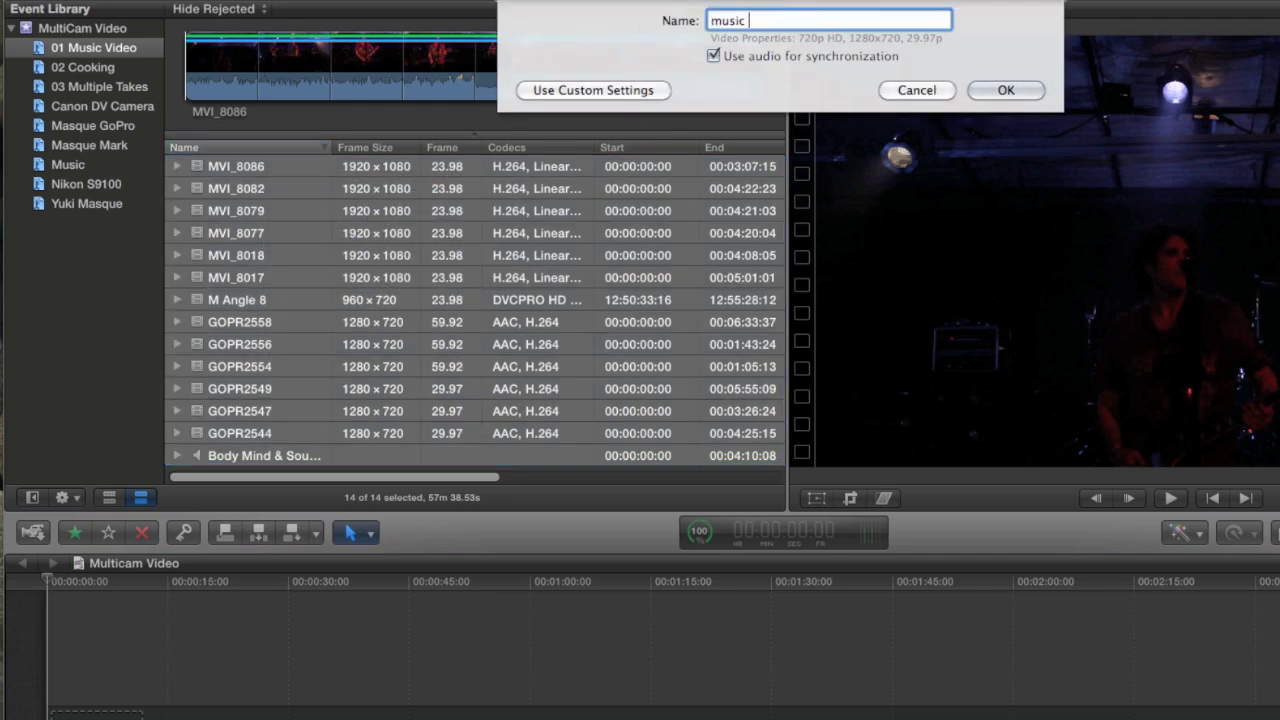
text(eo)
Confirm the dialog to build the 'music video' multicam clip at 1280 × 720, 29.97 fps
click(1010, 90)
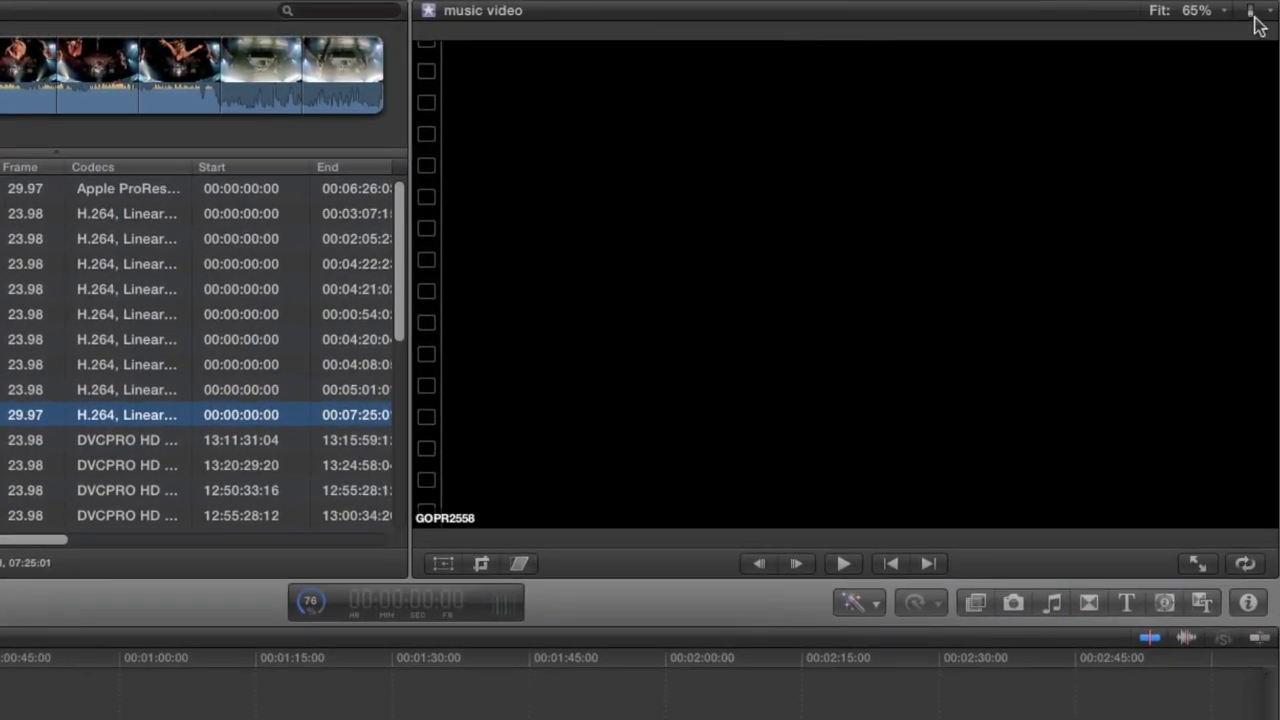
Turn on Show Angle Viewer from the viewer's display options
click(1255, 14)
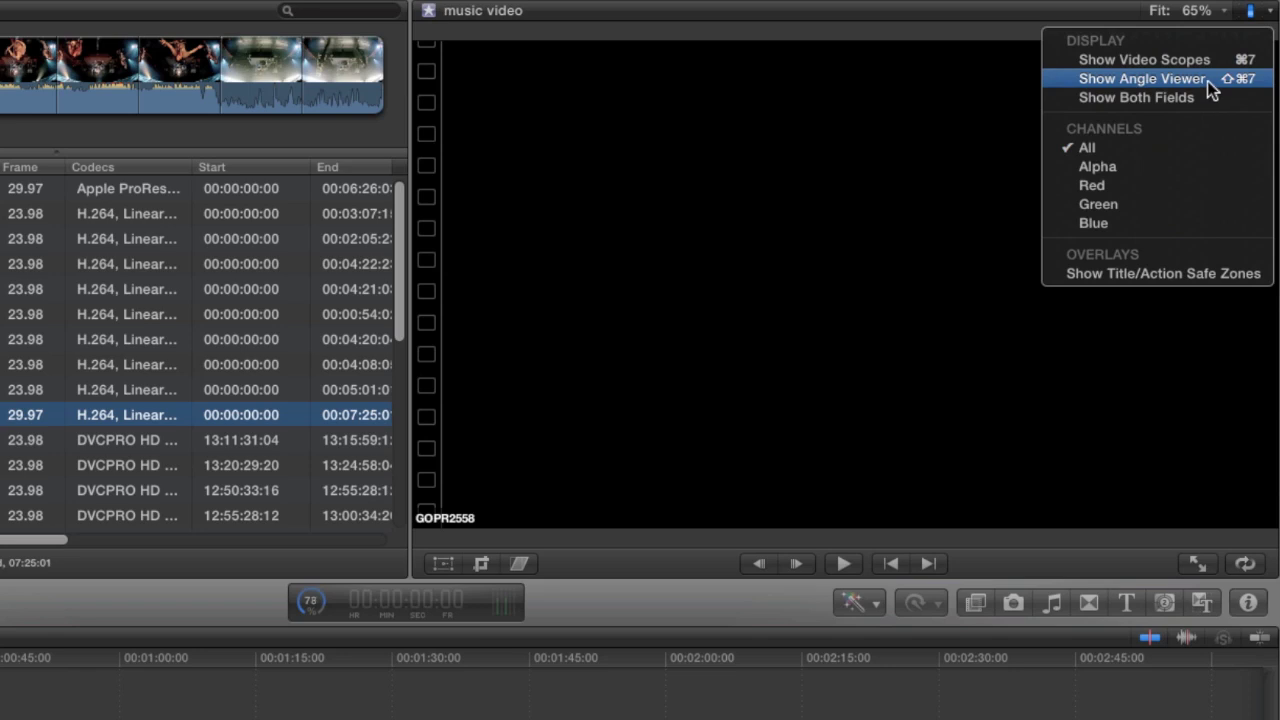
click(1207, 81)
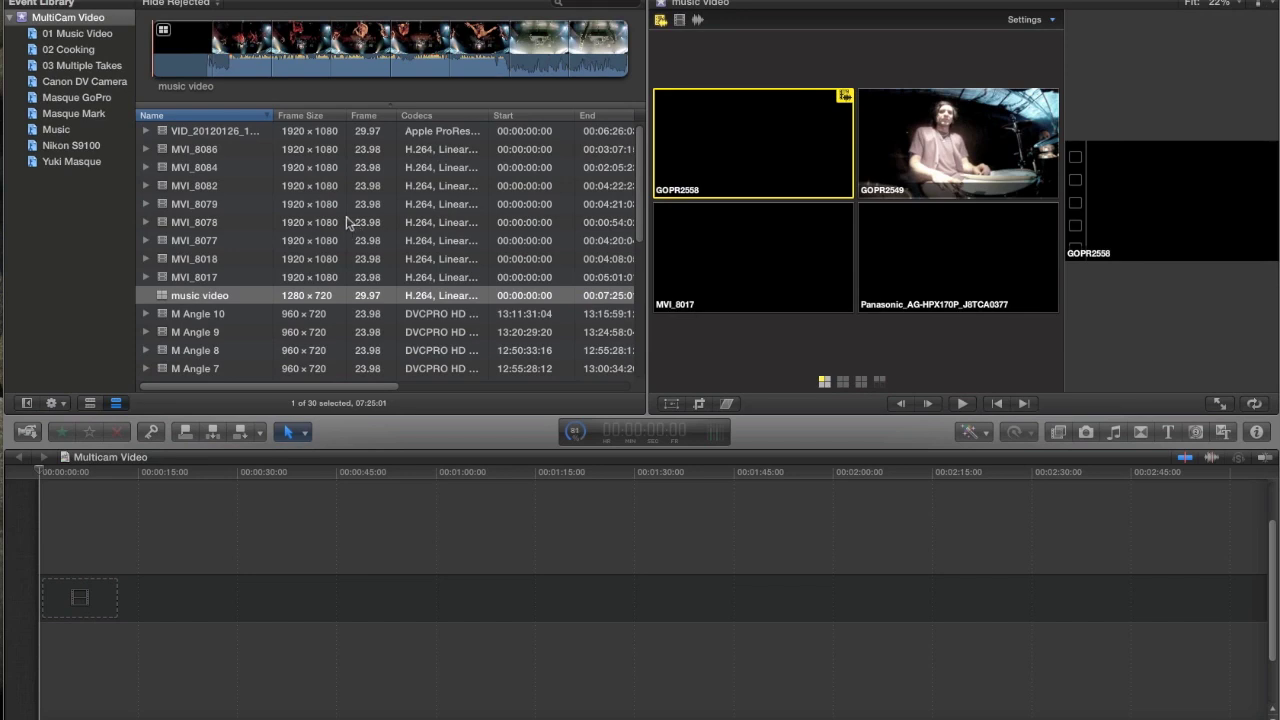
Hide the event library, widen the angle grid and viewer, and load the music video clip's angles
click(27, 403)
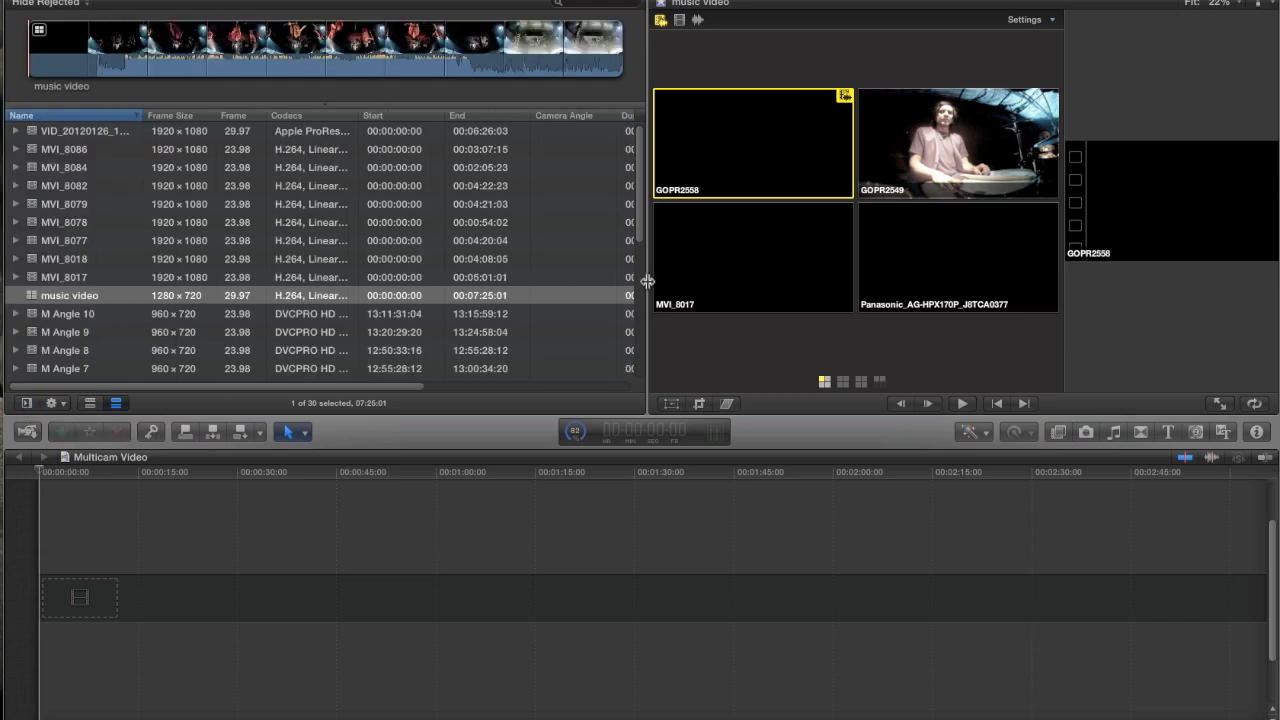
drag(648, 281, 312, 281)
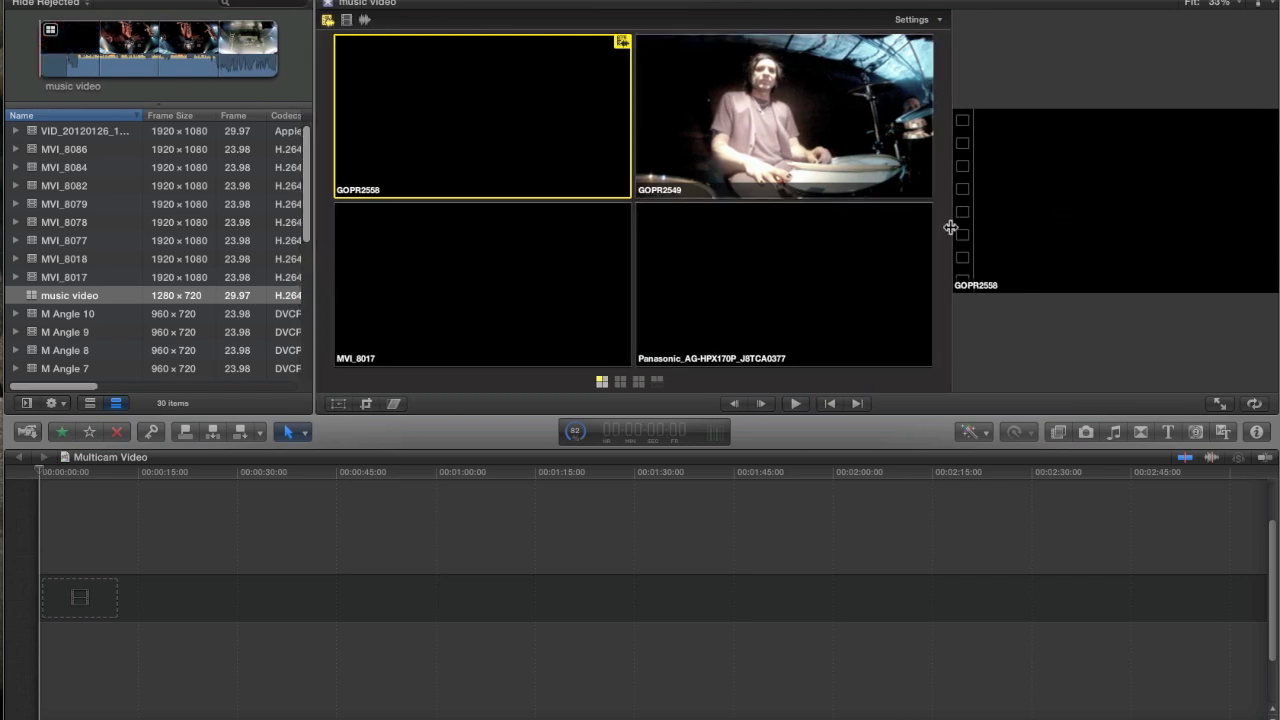
drag(950, 228, 800, 244)
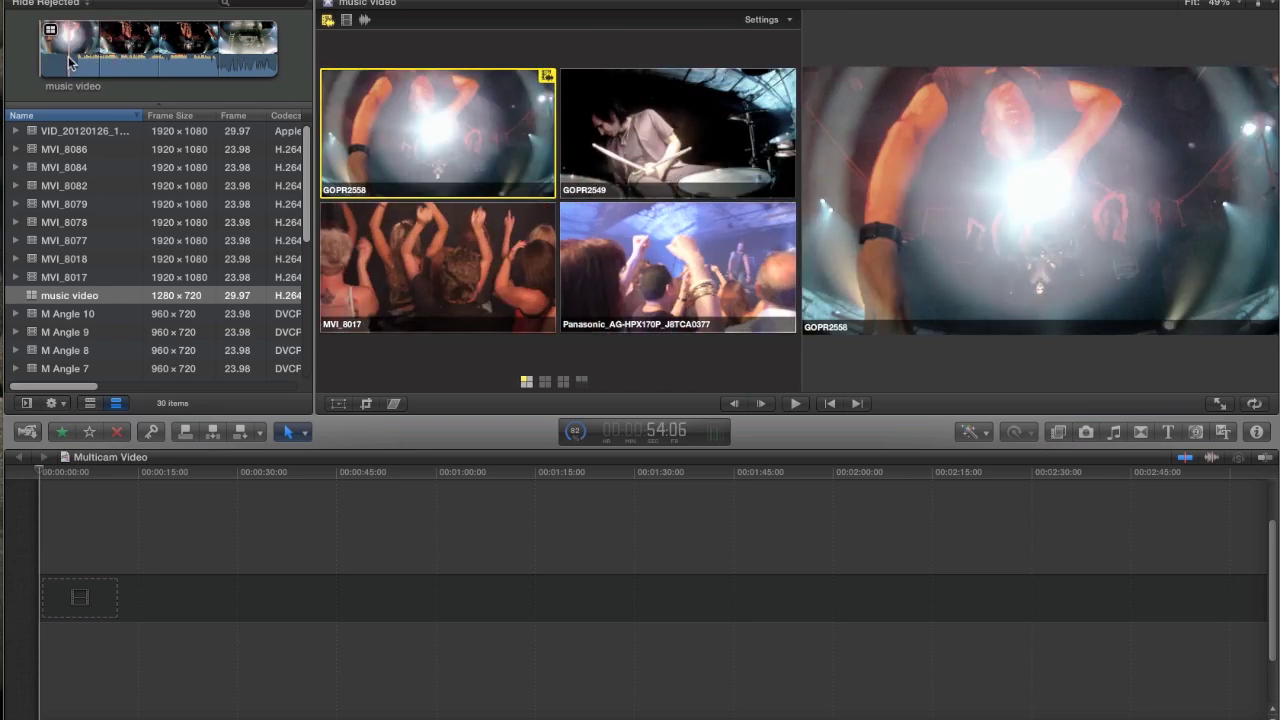
click(150, 57)
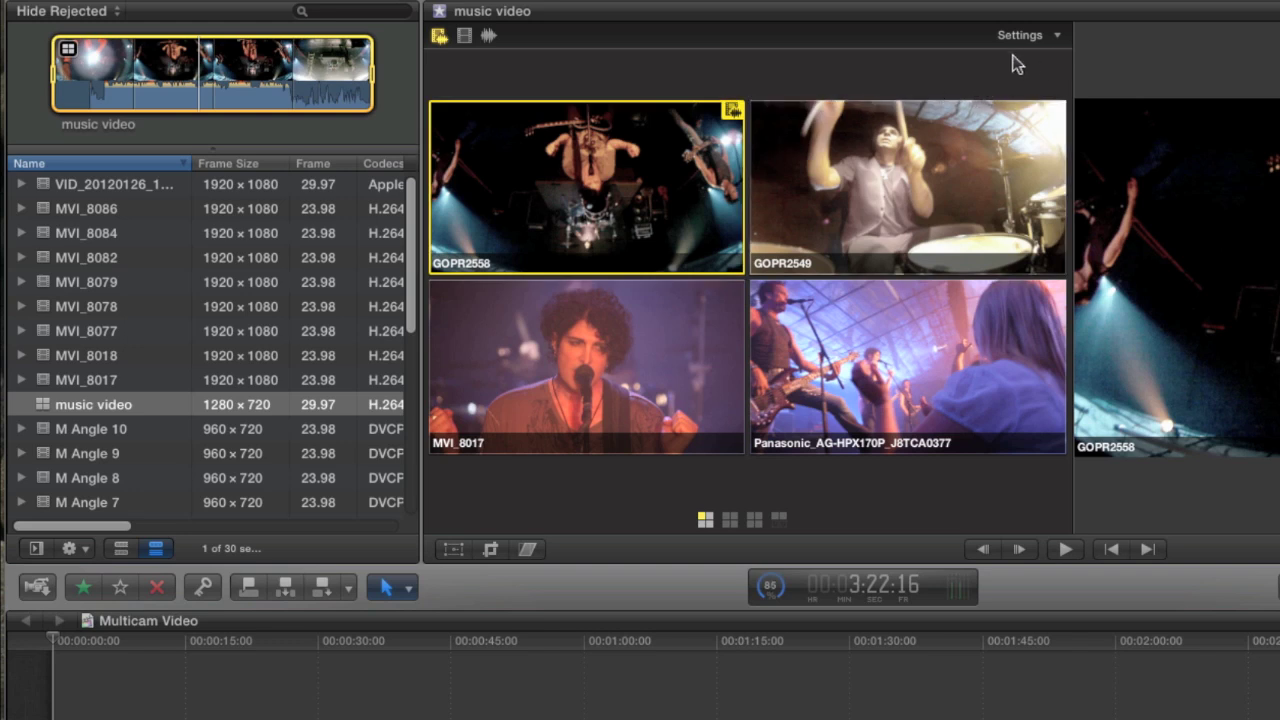
click(1057, 38)
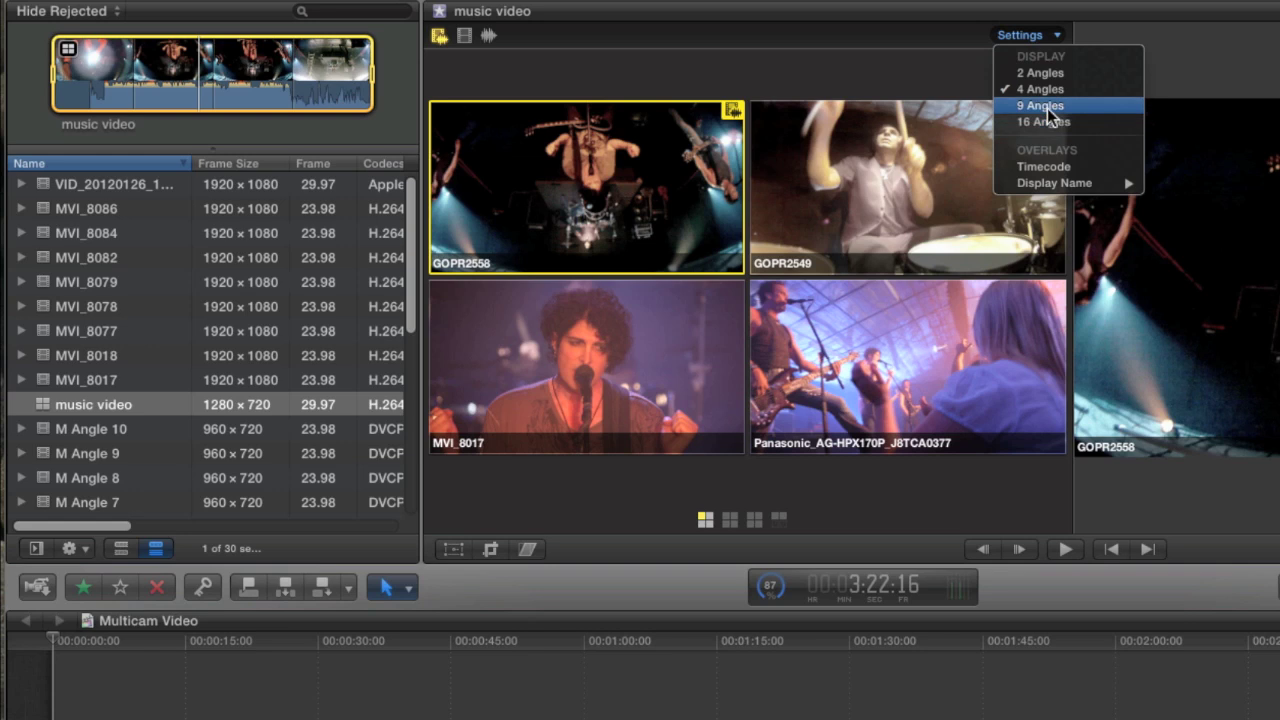
click(1047, 106)
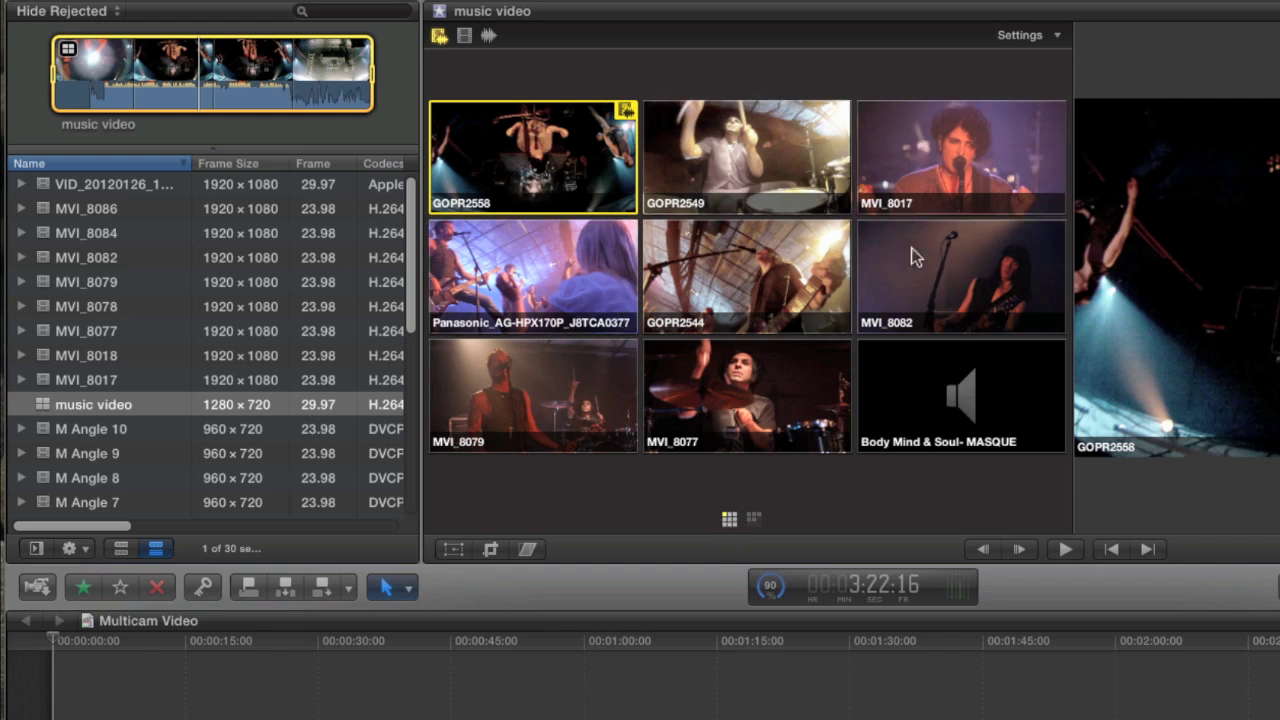
click(754, 520)
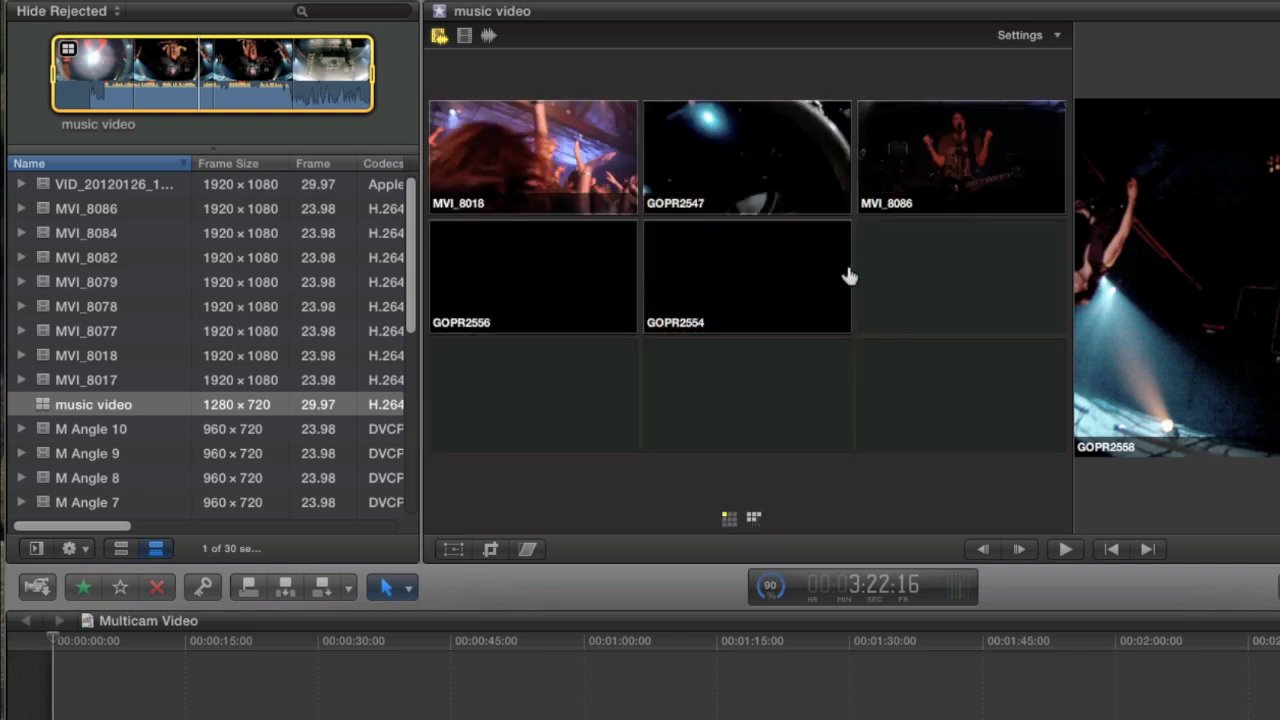
click(729, 520)
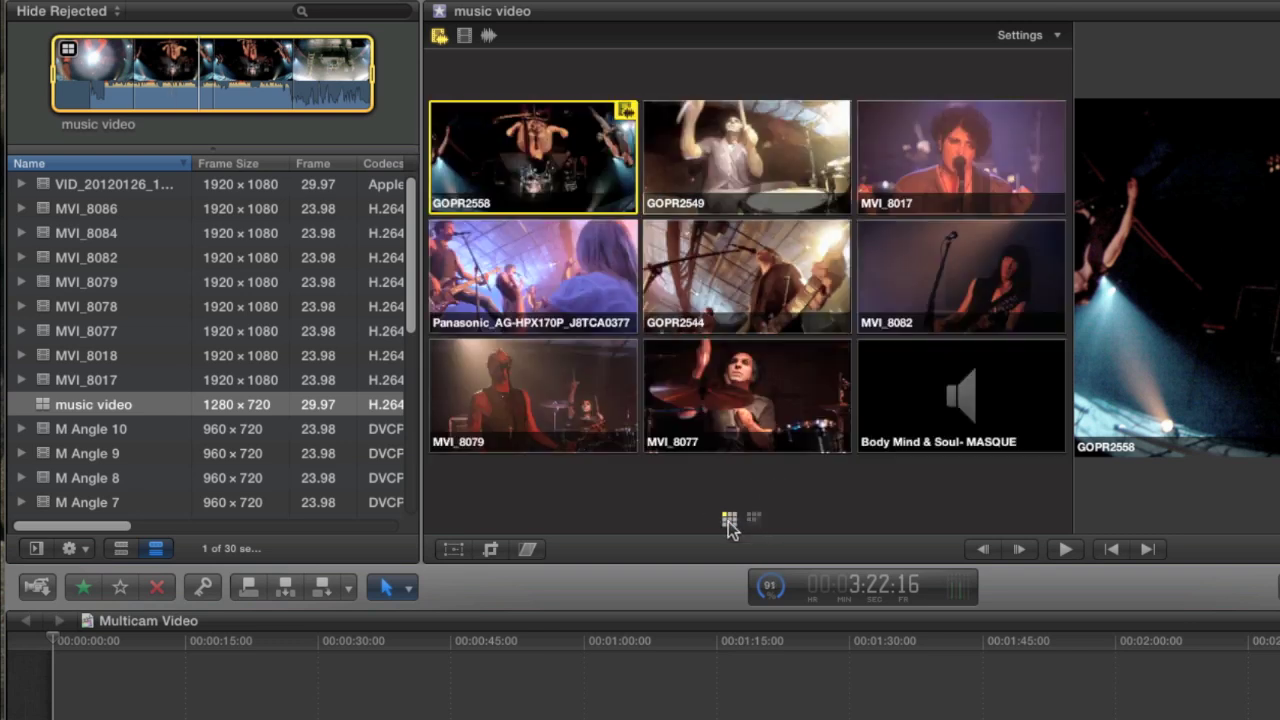
click(995, 32)
click(1040, 122)
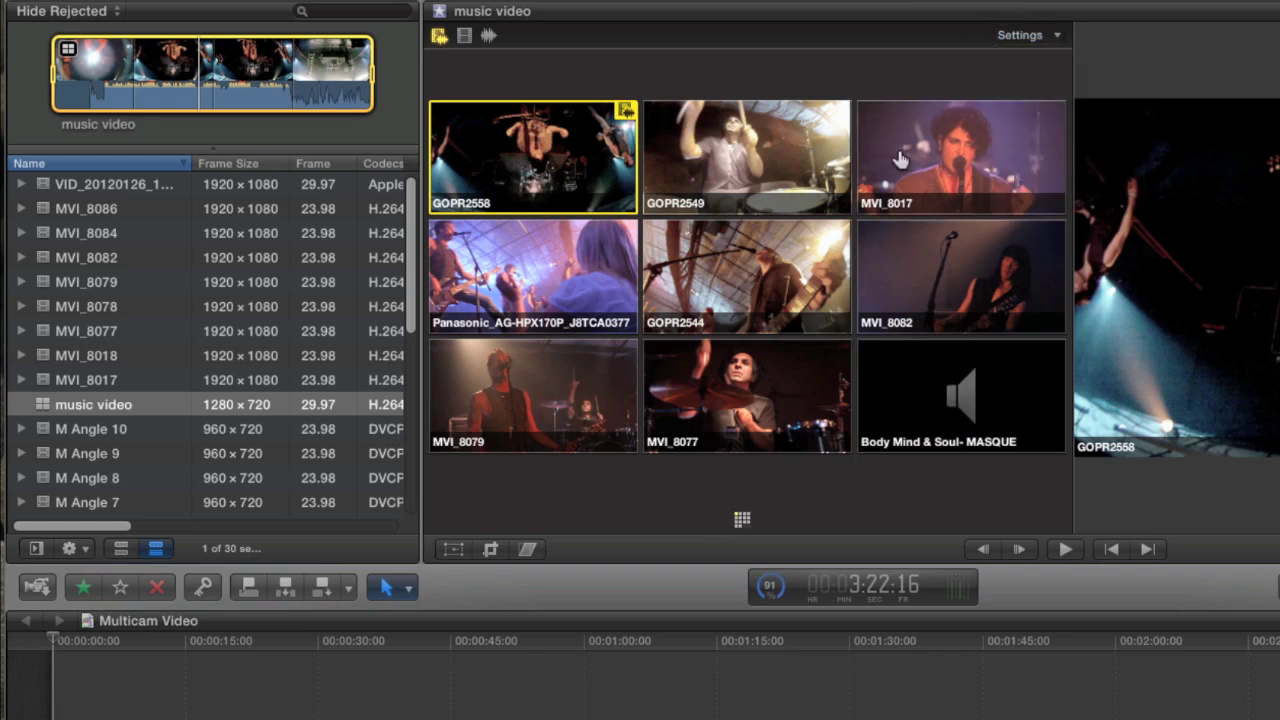
click(1035, 36)
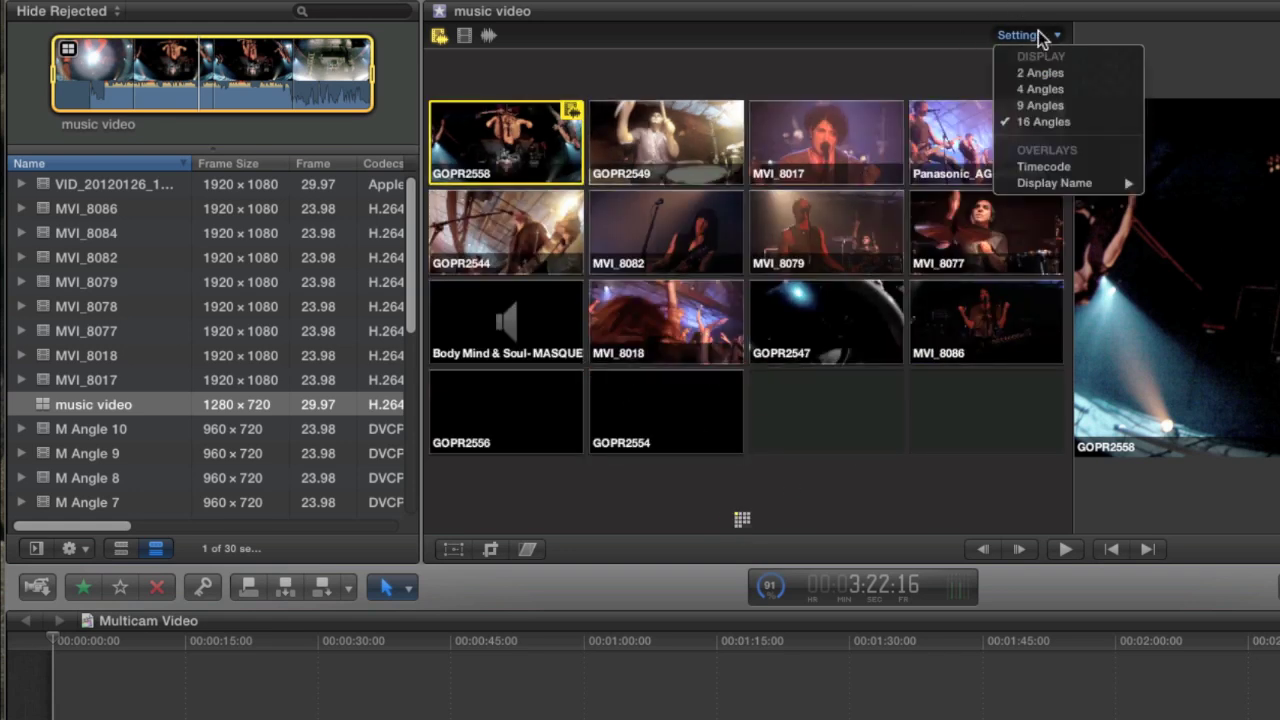
click(1037, 89)
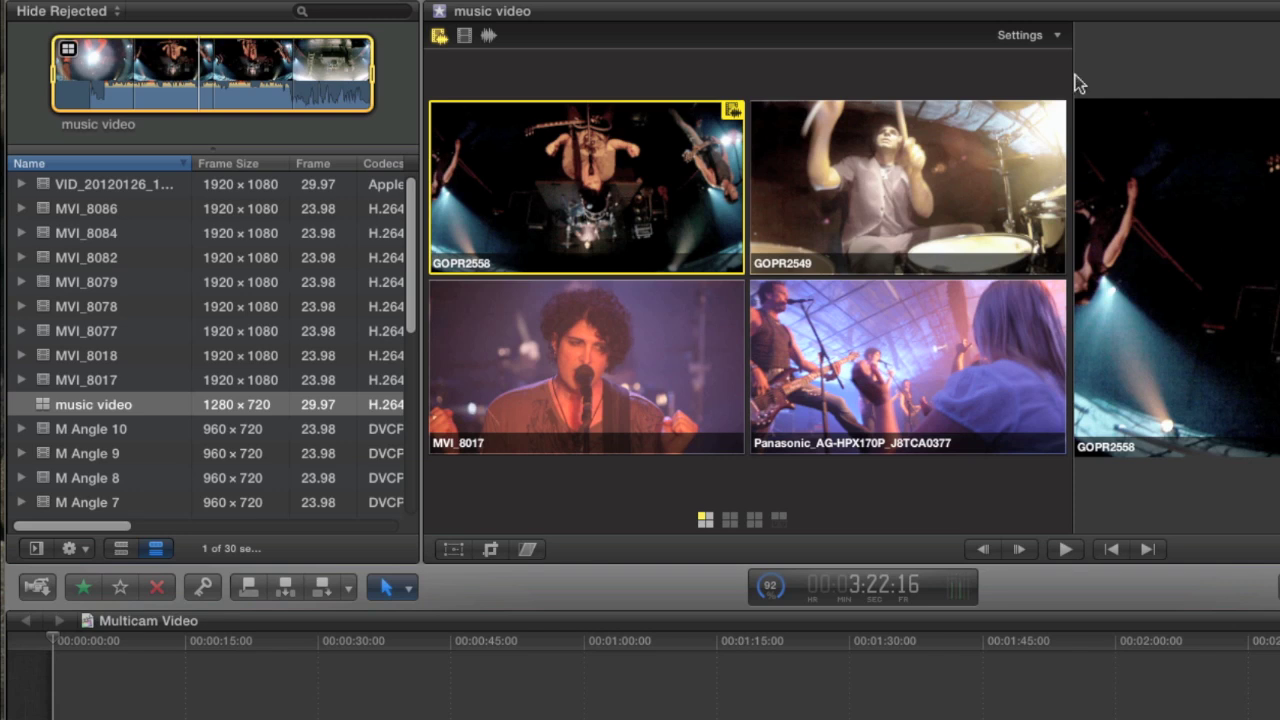
Adjust the split between the angle grid and the main viewer
click(1022, 35)
click(953, 74)
drag(1073, 88, 711, 143)
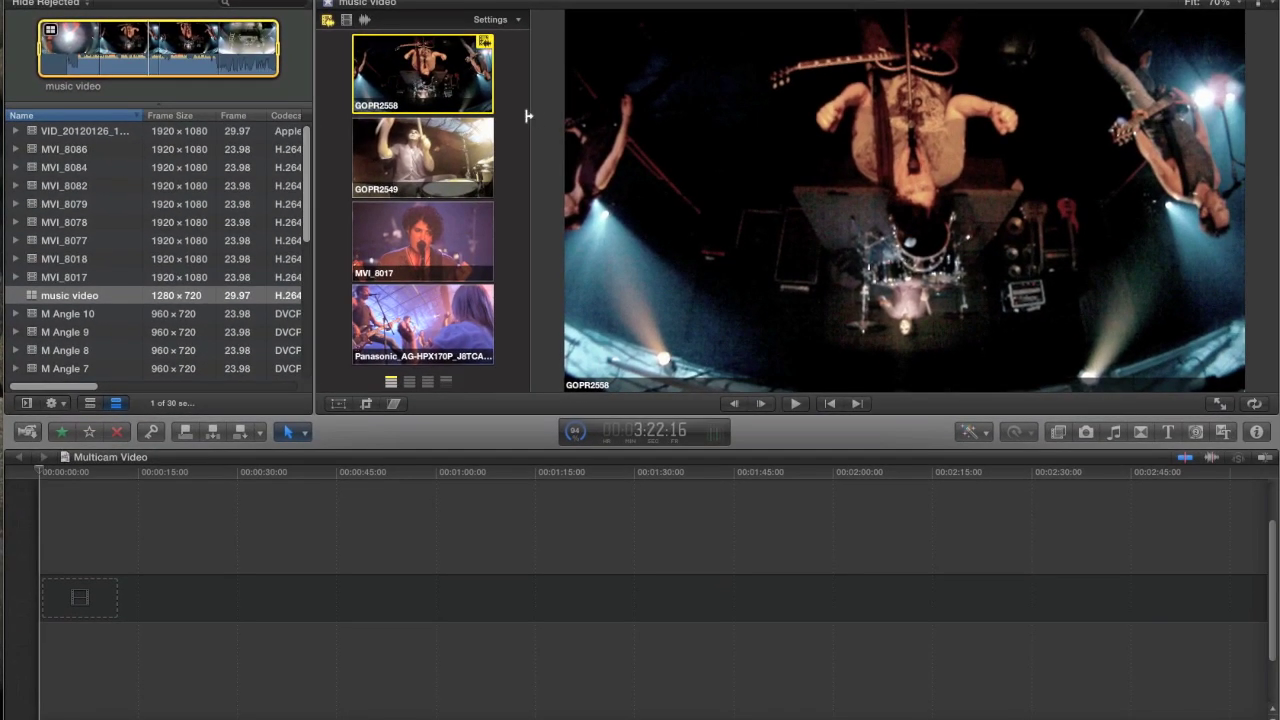
drag(527, 116, 533, 116)
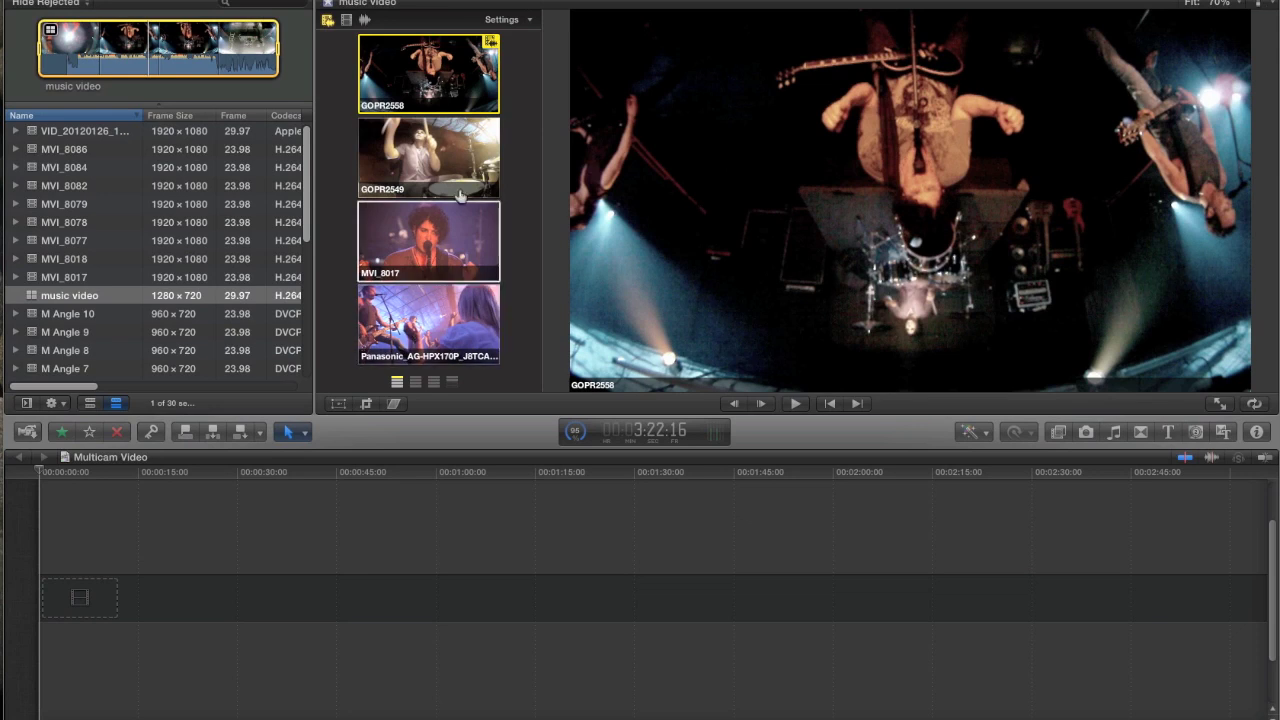
Step through angle banks 2, 3 and 4, return to bank 1, and enlarge the tiles
click(416, 382)
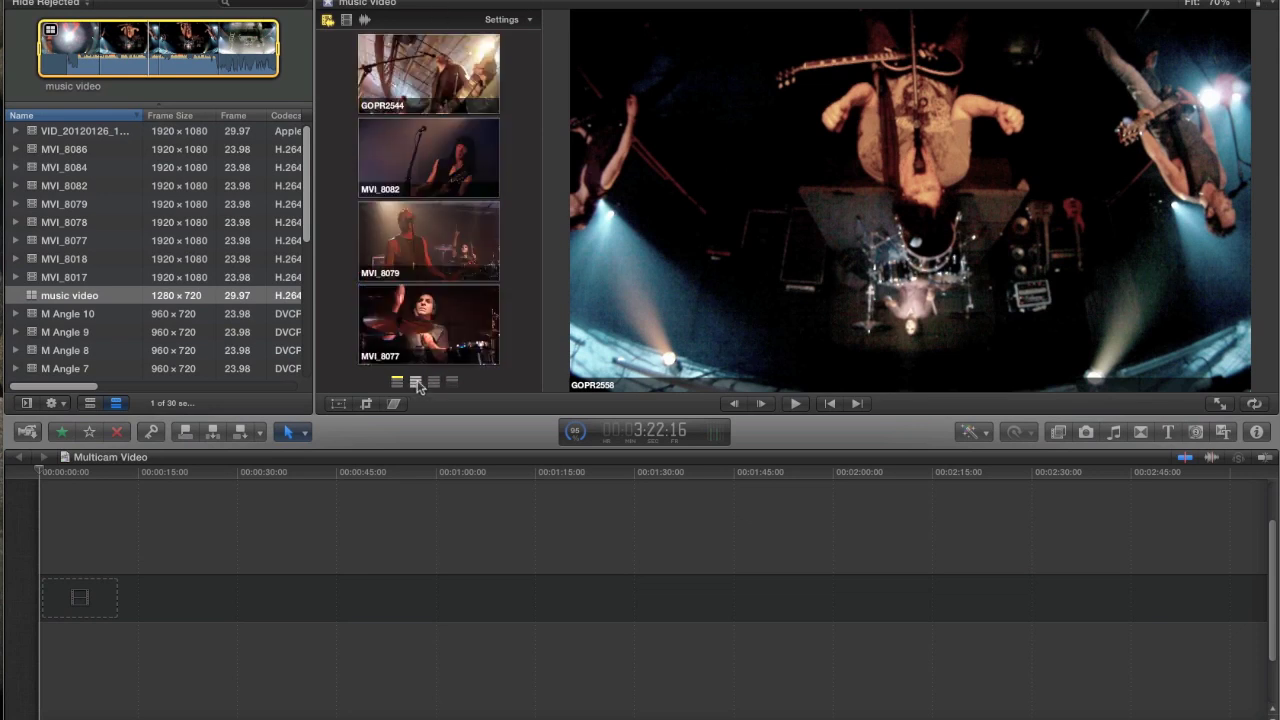
click(434, 382)
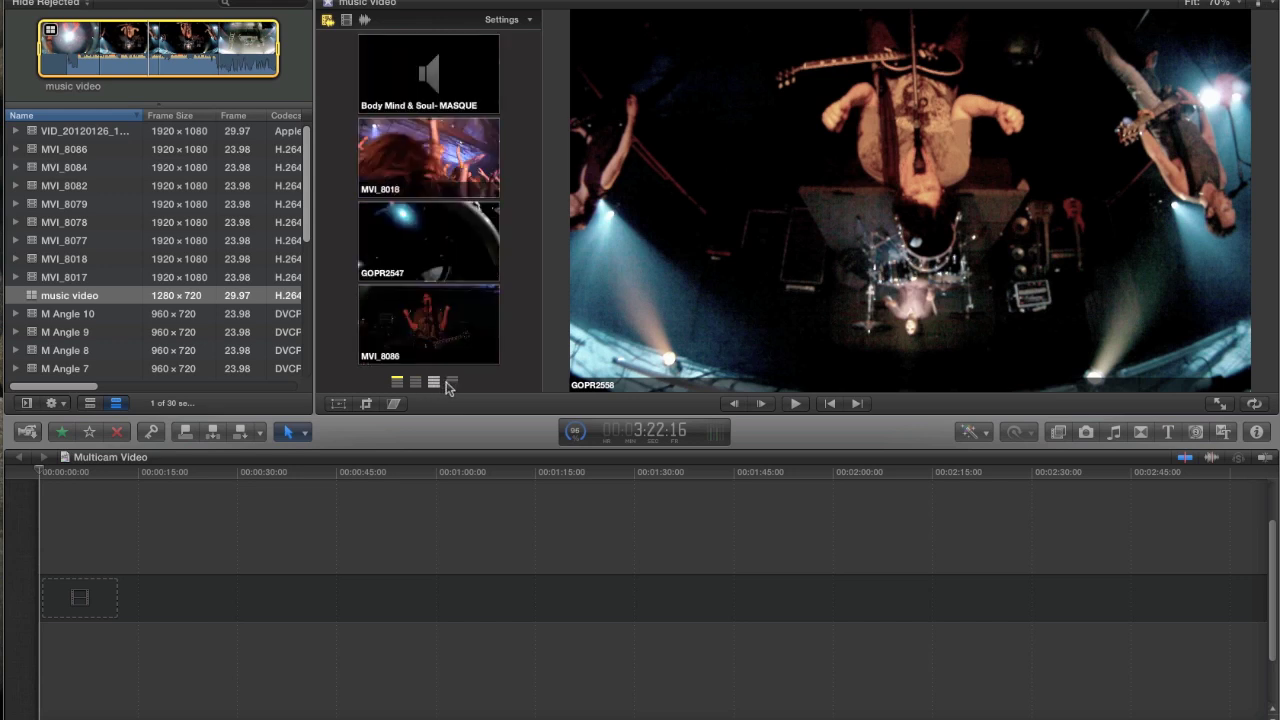
click(451, 382)
click(397, 382)
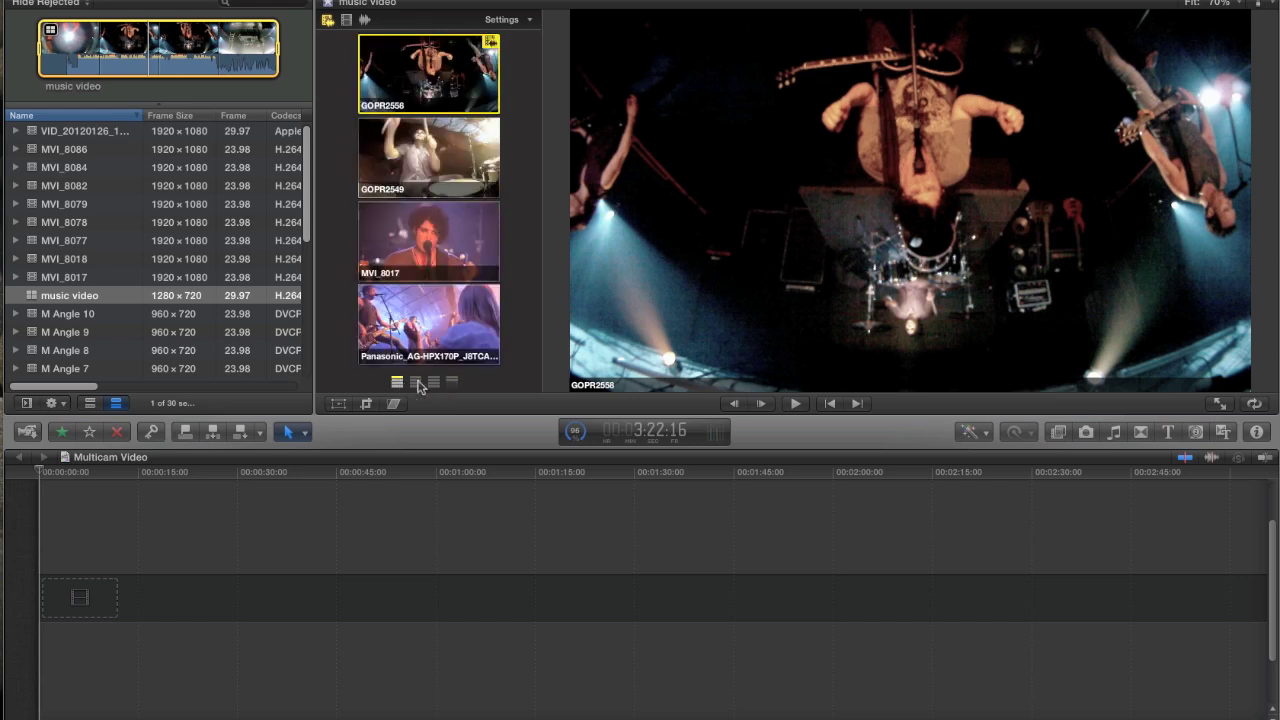
drag(540, 313, 764, 309)
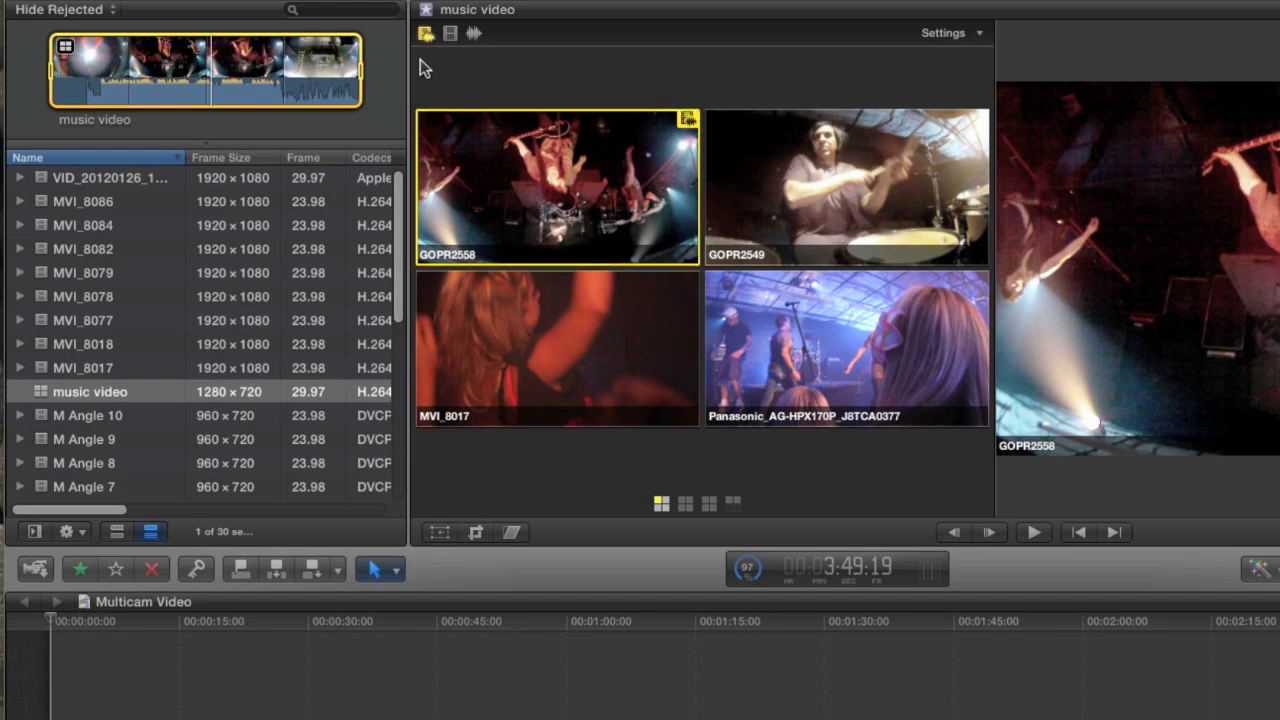
Switch the active angle through GOPR2549, MVI_8017, Panasonic and back to GOPR2558
click(788, 185)
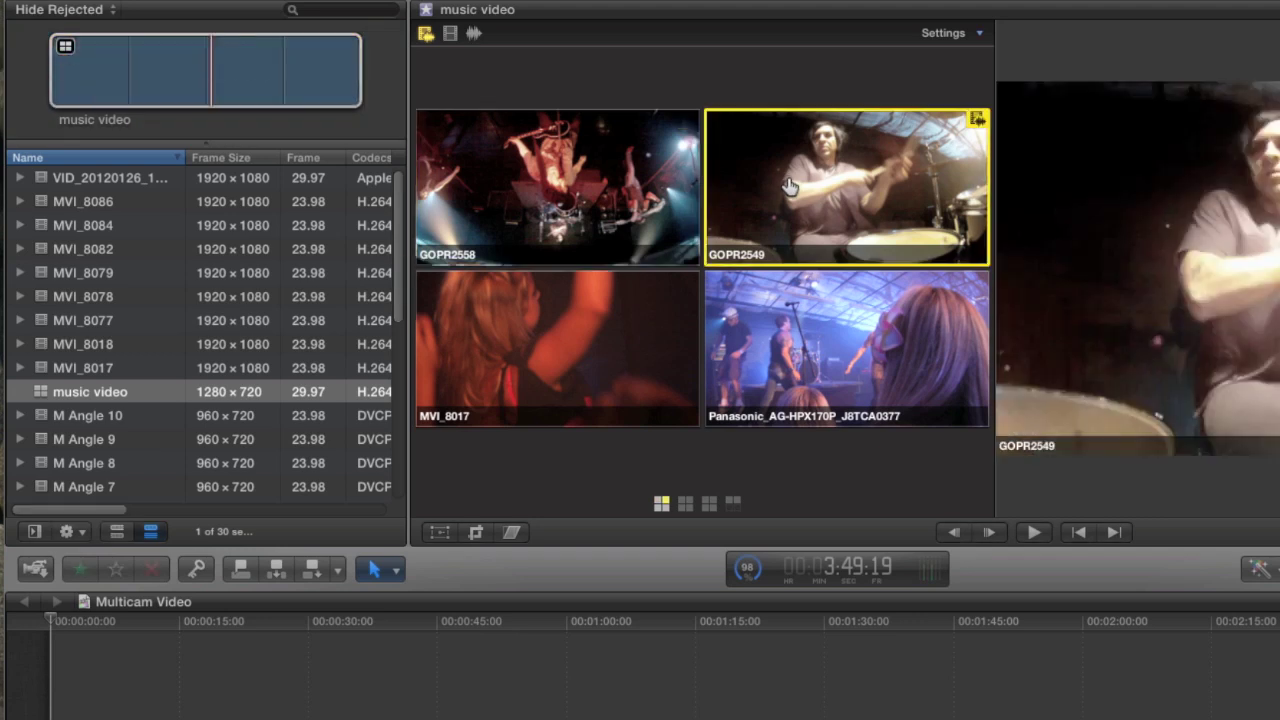
click(645, 335)
click(792, 325)
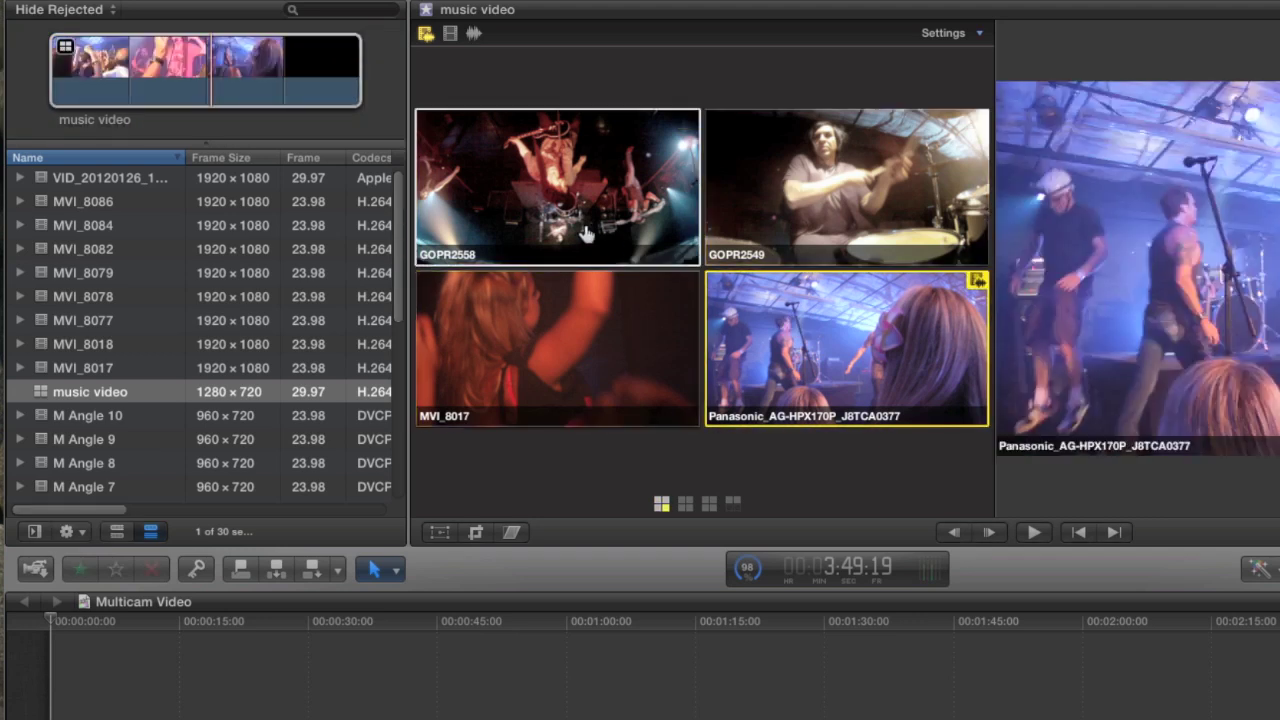
click(587, 222)
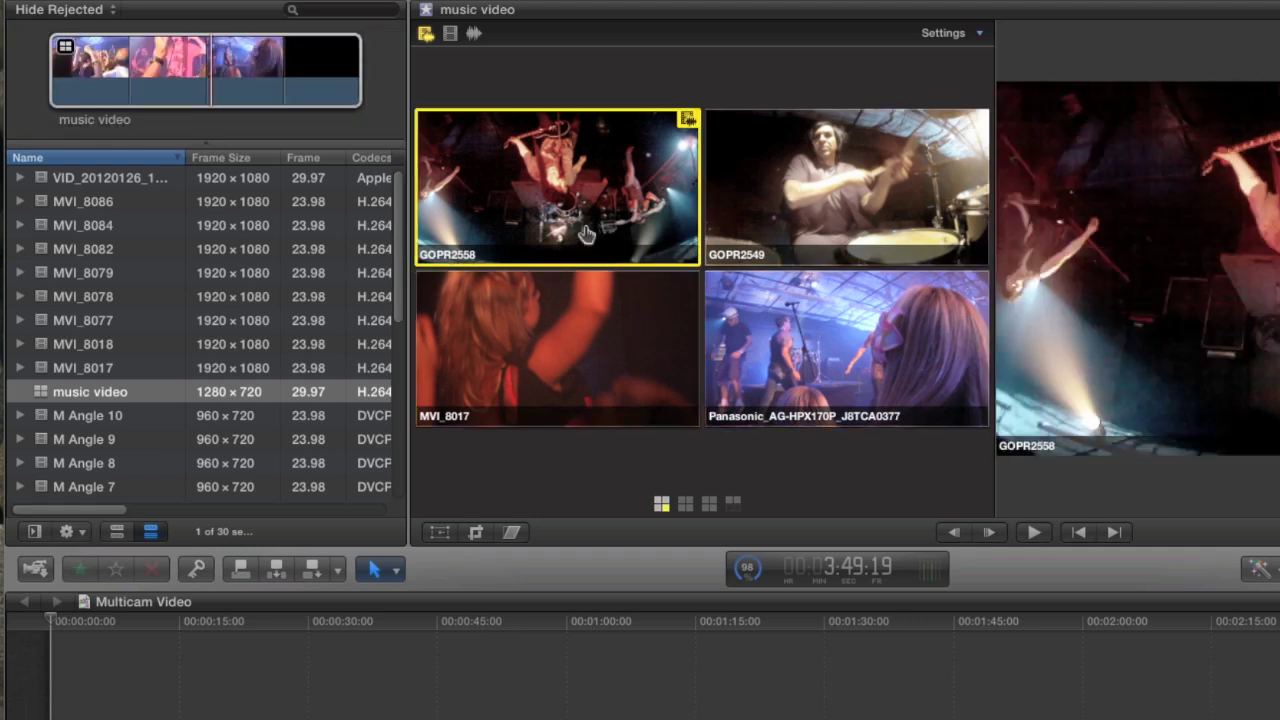
In video-only mode, take video from GOPR2549, Panasonic, MVI_8017, then GOPR2549 again
click(451, 36)
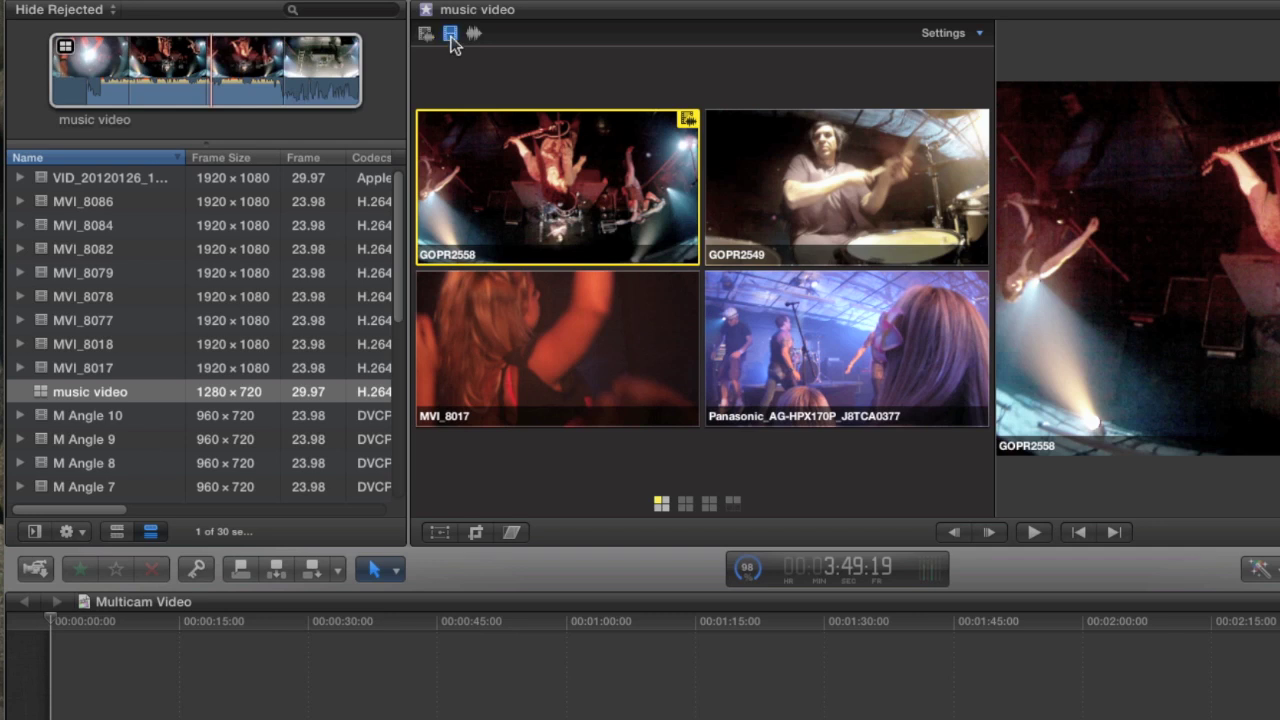
click(808, 163)
click(830, 342)
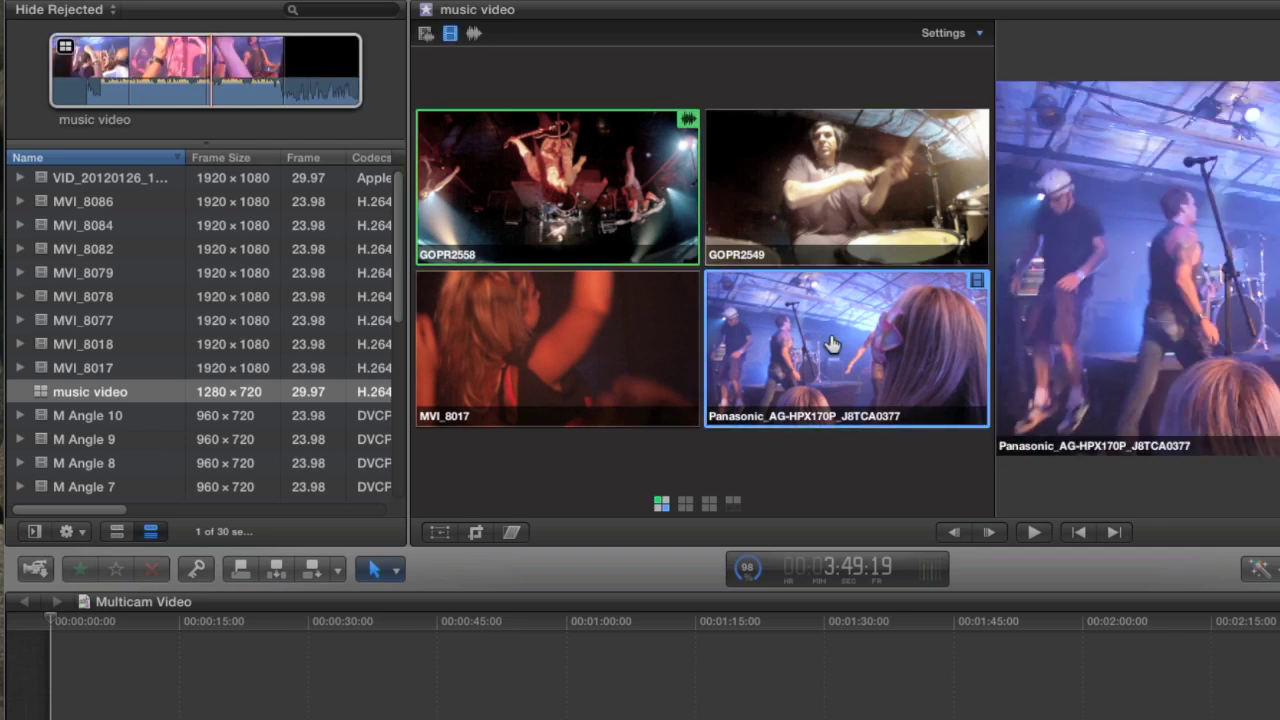
click(614, 343)
click(747, 234)
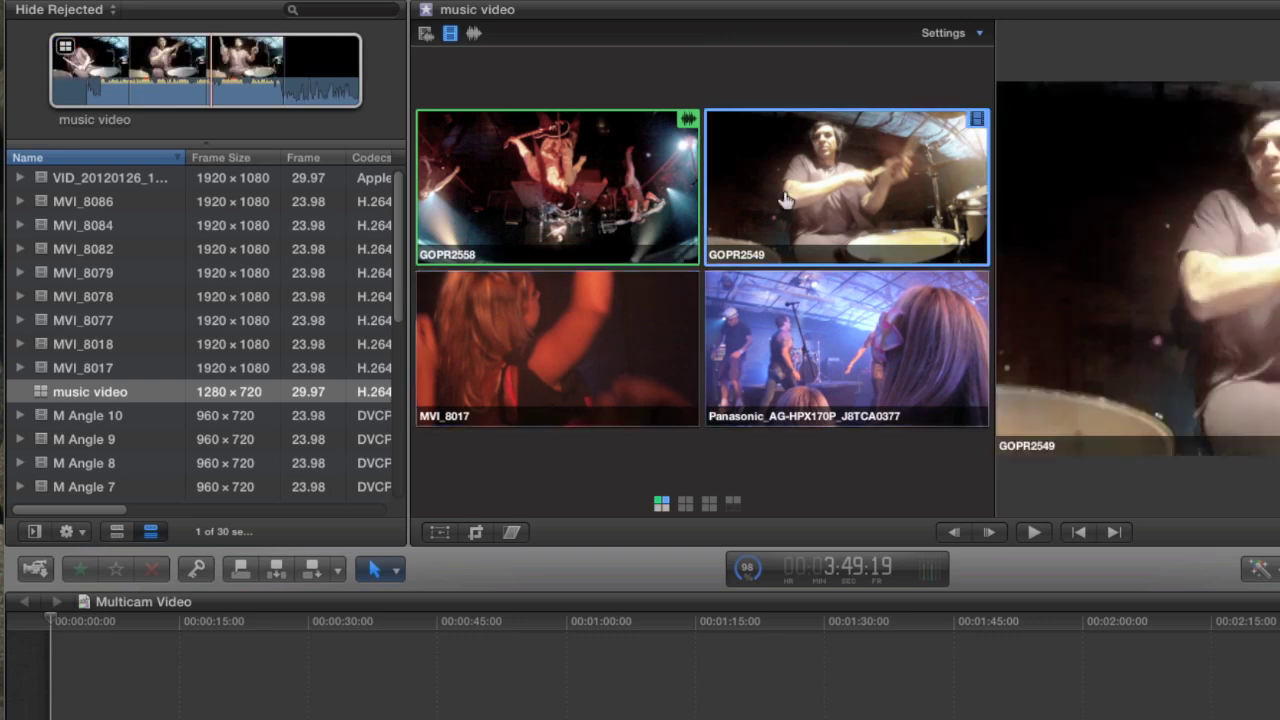
Take audio from GOPR2549, Panasonic, MVI_8017 and GOPR2558 in turn, ending on GOPR2558
click(840, 232)
click(832, 318)
click(529, 329)
click(535, 180)
click(543, 351)
click(890, 325)
click(601, 208)
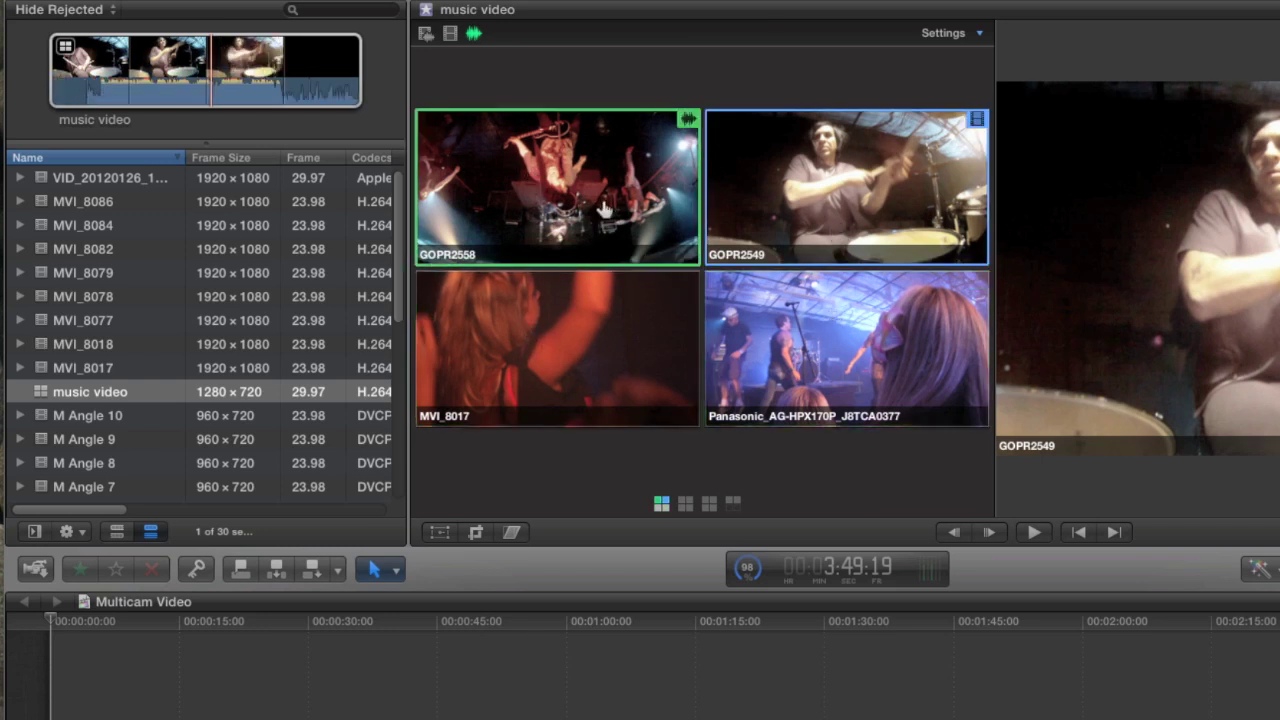
Use GOPR2558 for both video and audio, and open the music video clip in the angle editor
click(426, 34)
click(503, 195)
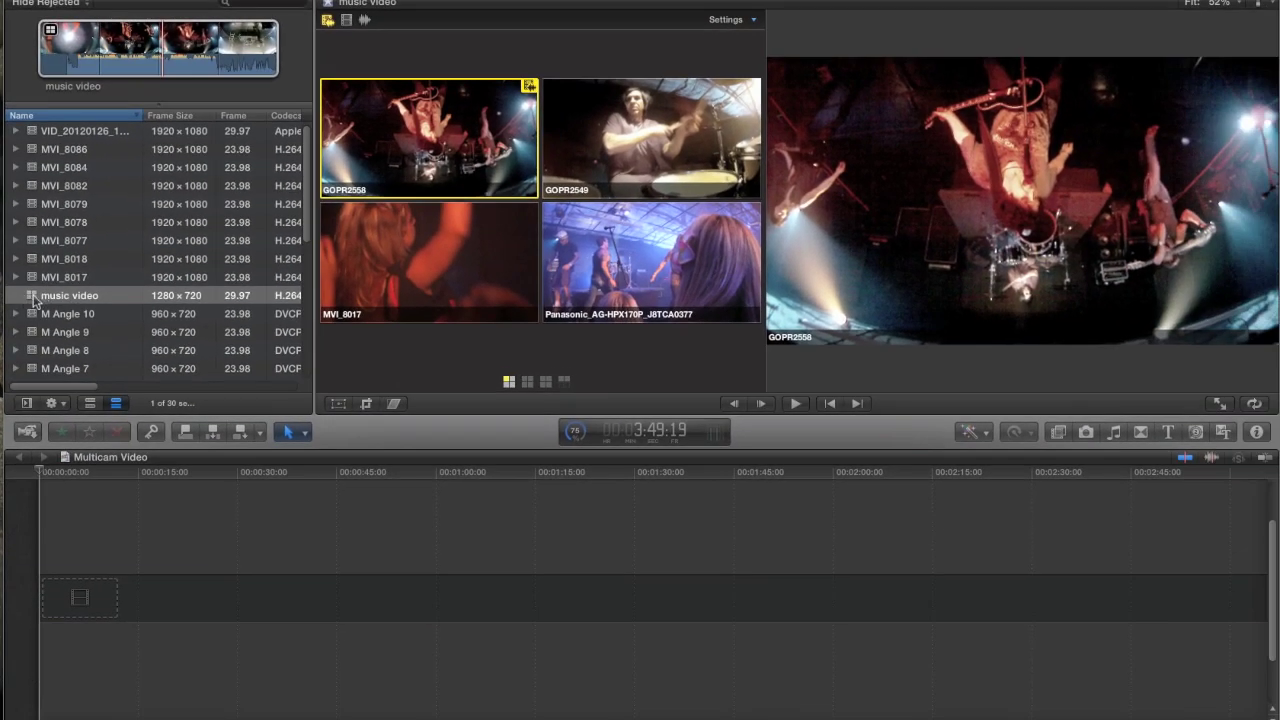
double_click(33, 297)
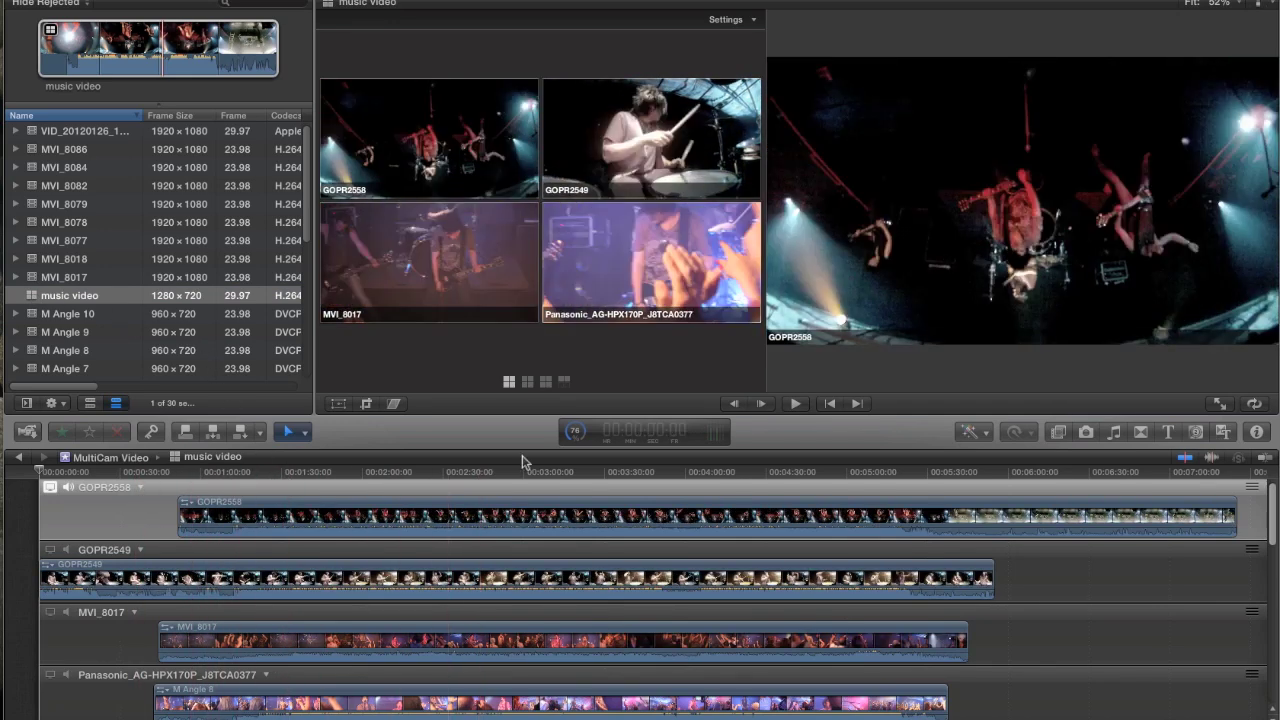
Hide the angle viewer, enlarge the timeline, and scroll through the stacked angle tracks
click(1262, 8)
click(1178, 49)
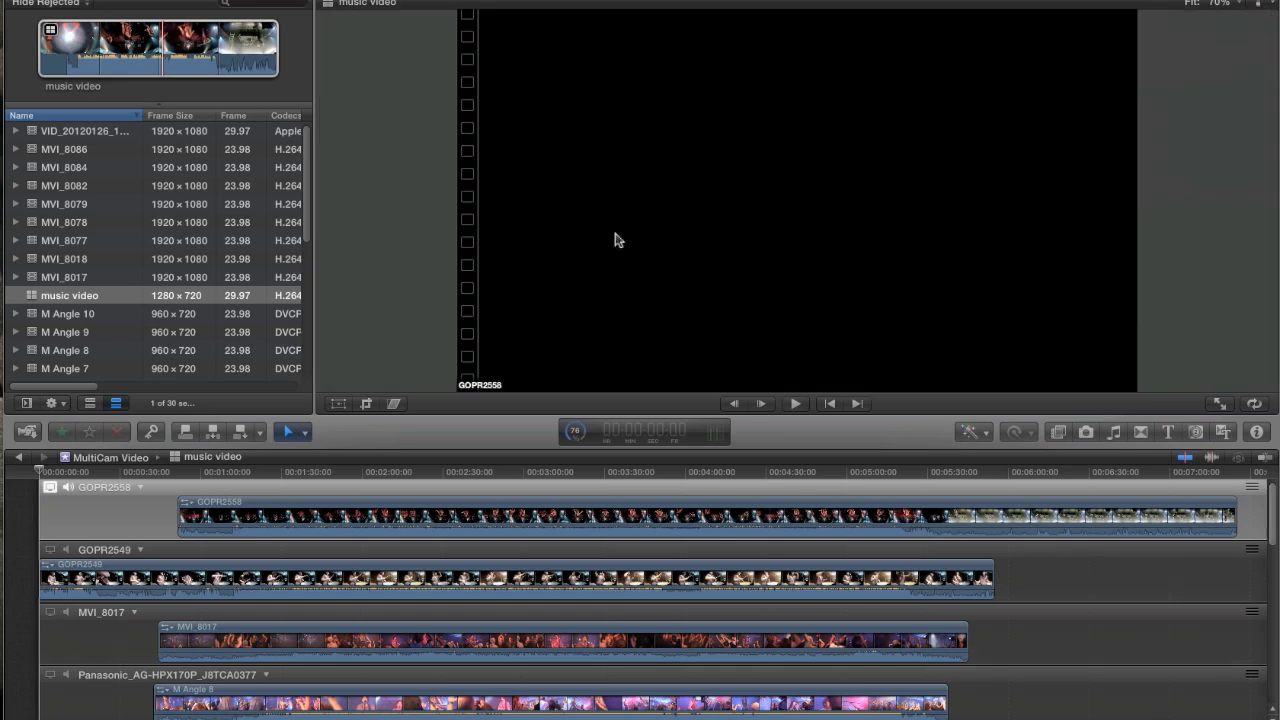
drag(497, 404, 508, 229)
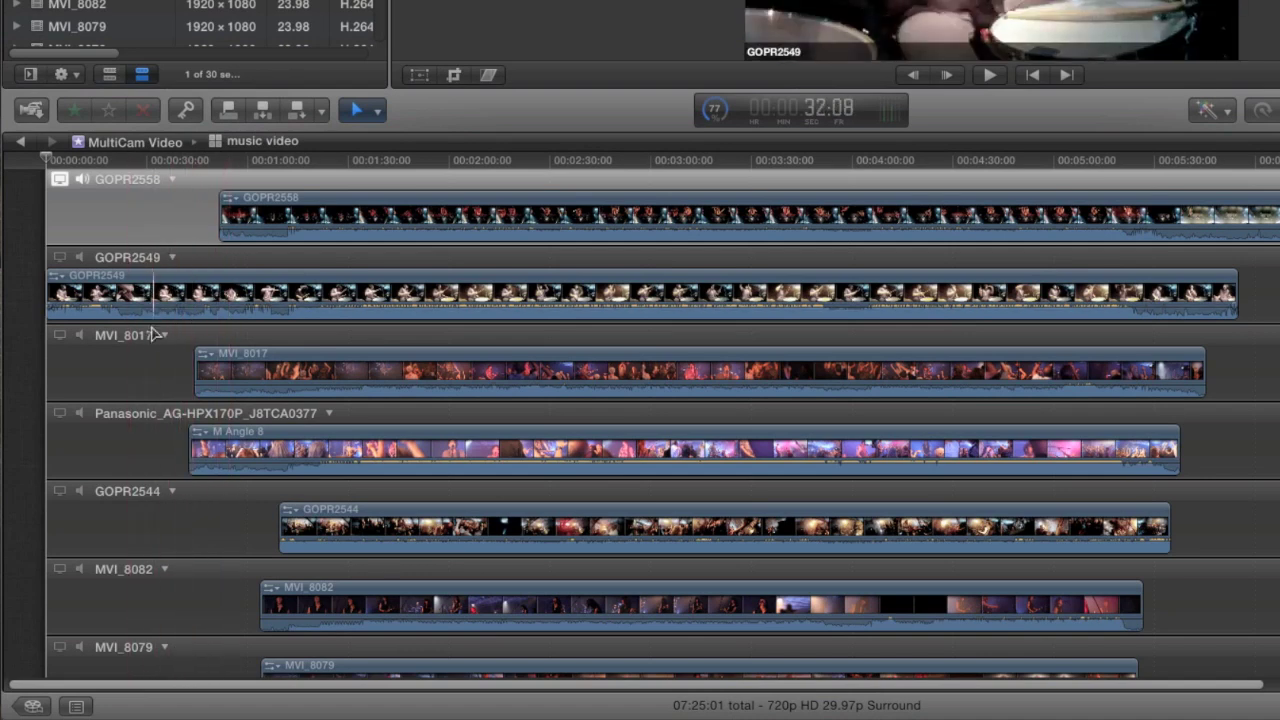
scroll(145, 372, down, 6)
scroll(145, 372, down, 7)
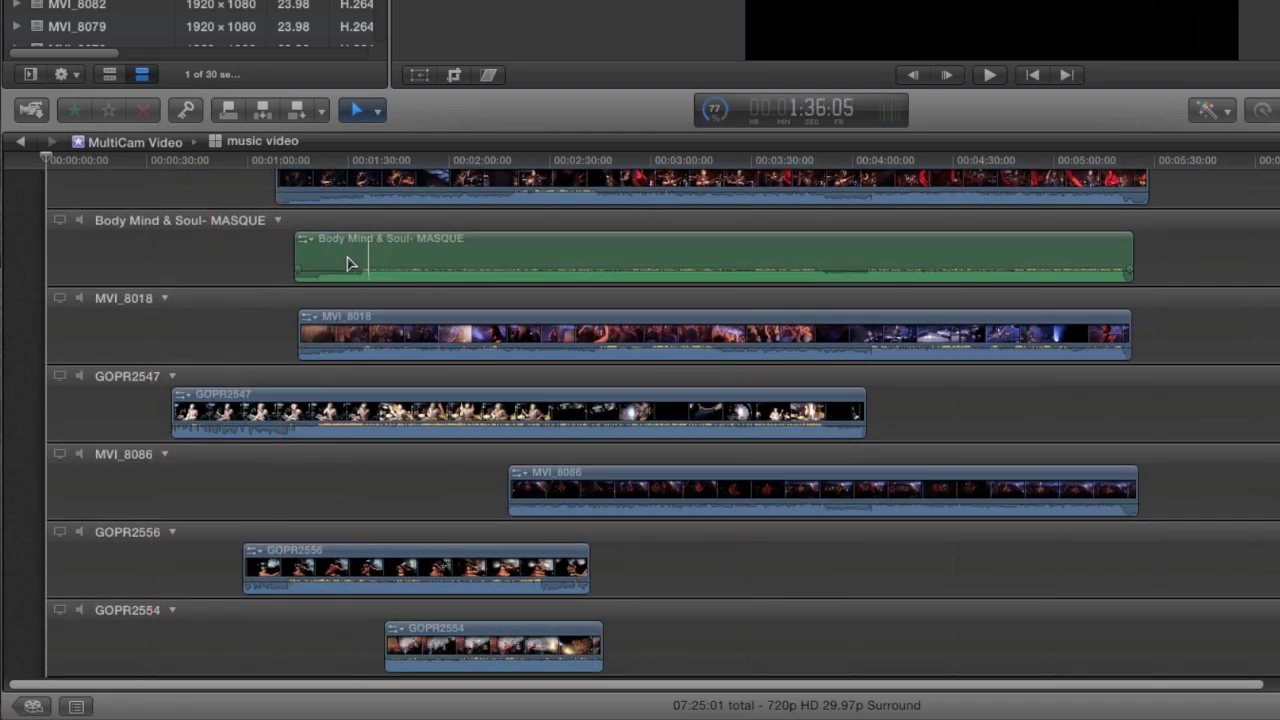
scroll(232, 276, up, 5)
scroll(232, 282, up, 6)
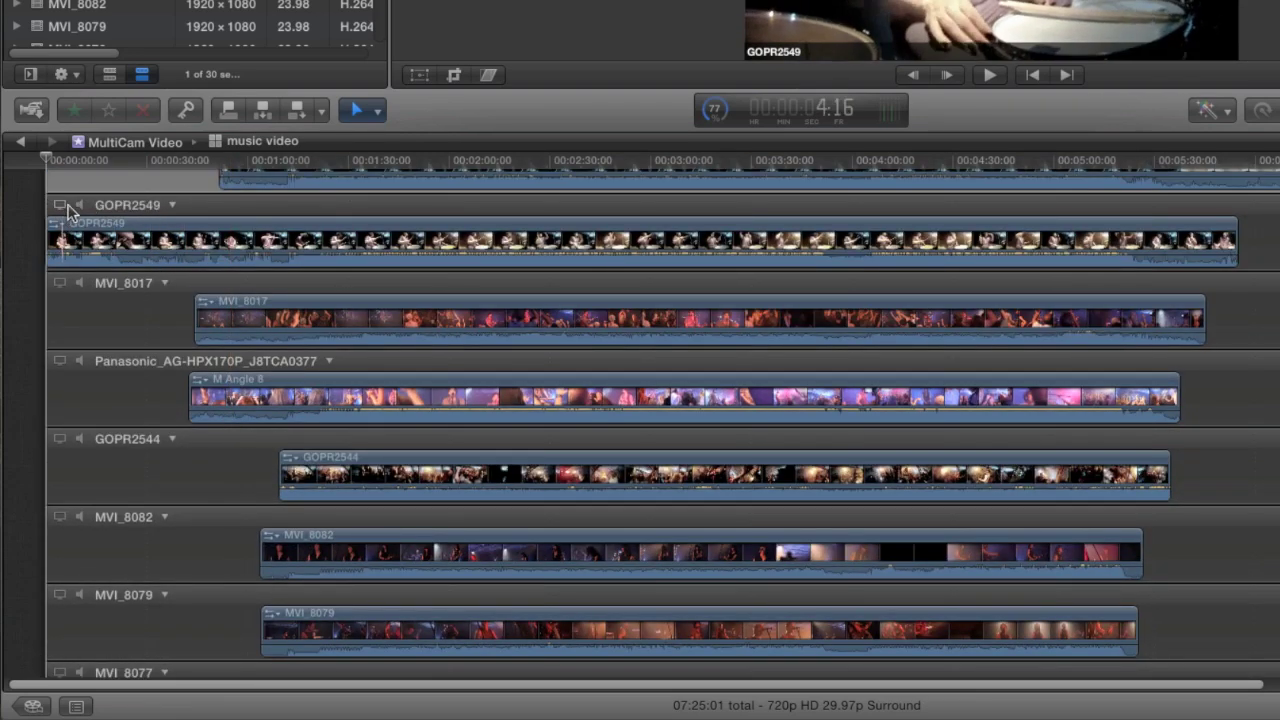
scroll(68, 210, up, 3)
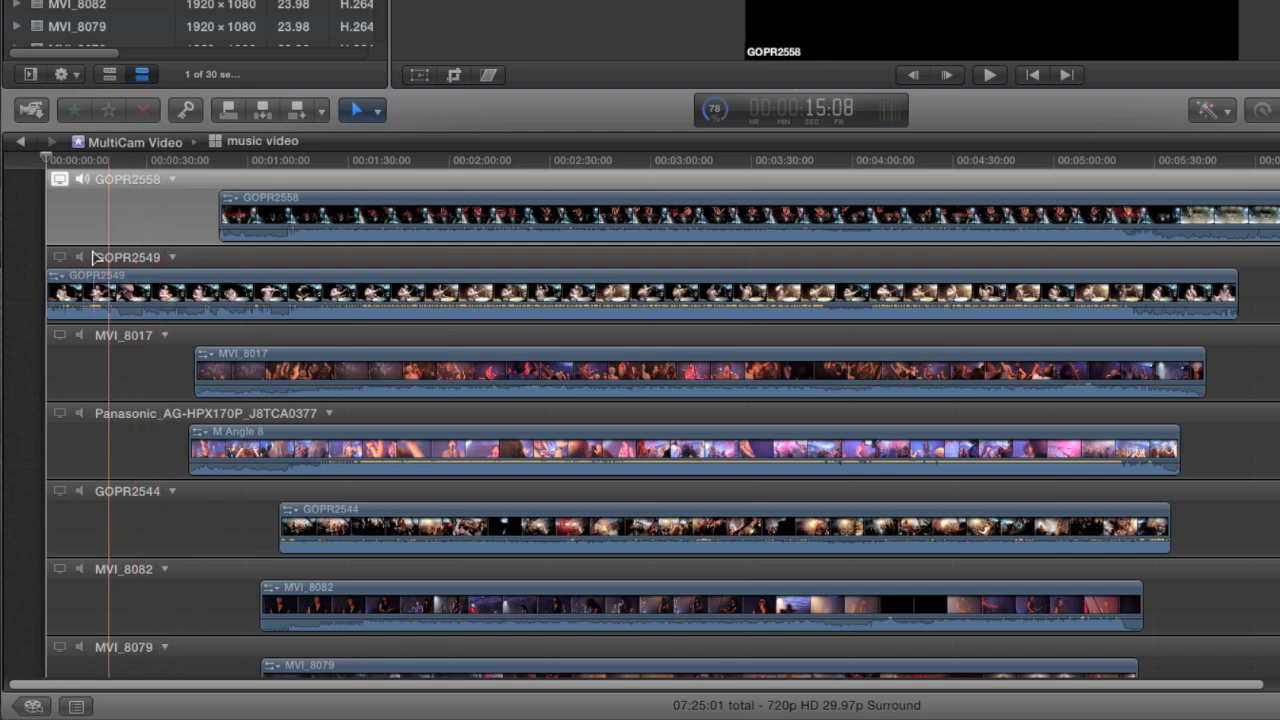
click(59, 257)
click(59, 335)
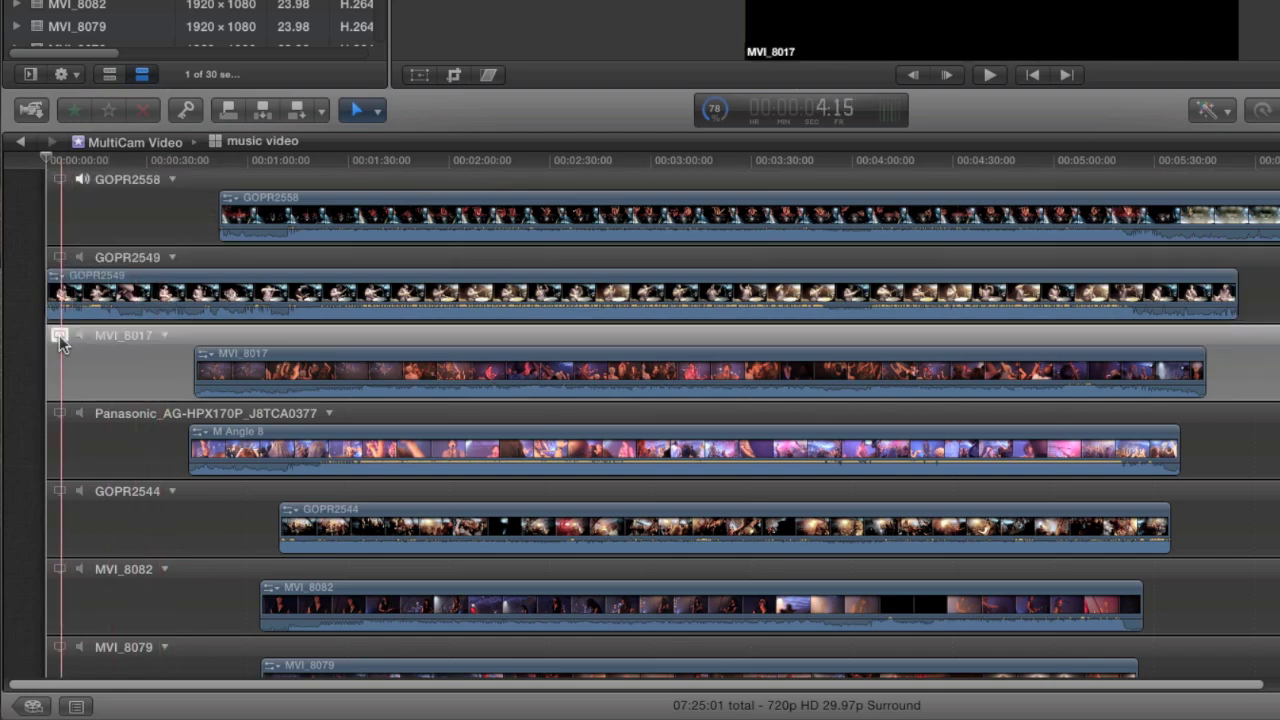
click(59, 414)
key(space)
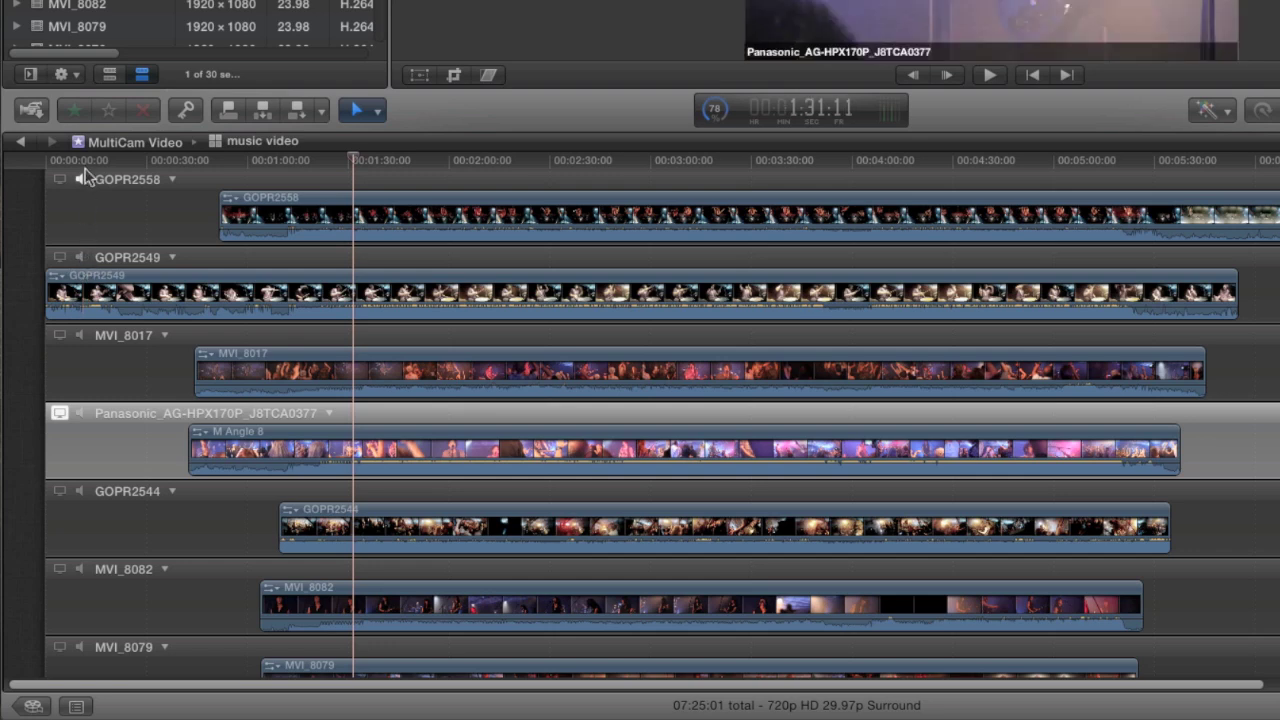
click(81, 257)
click(80, 413)
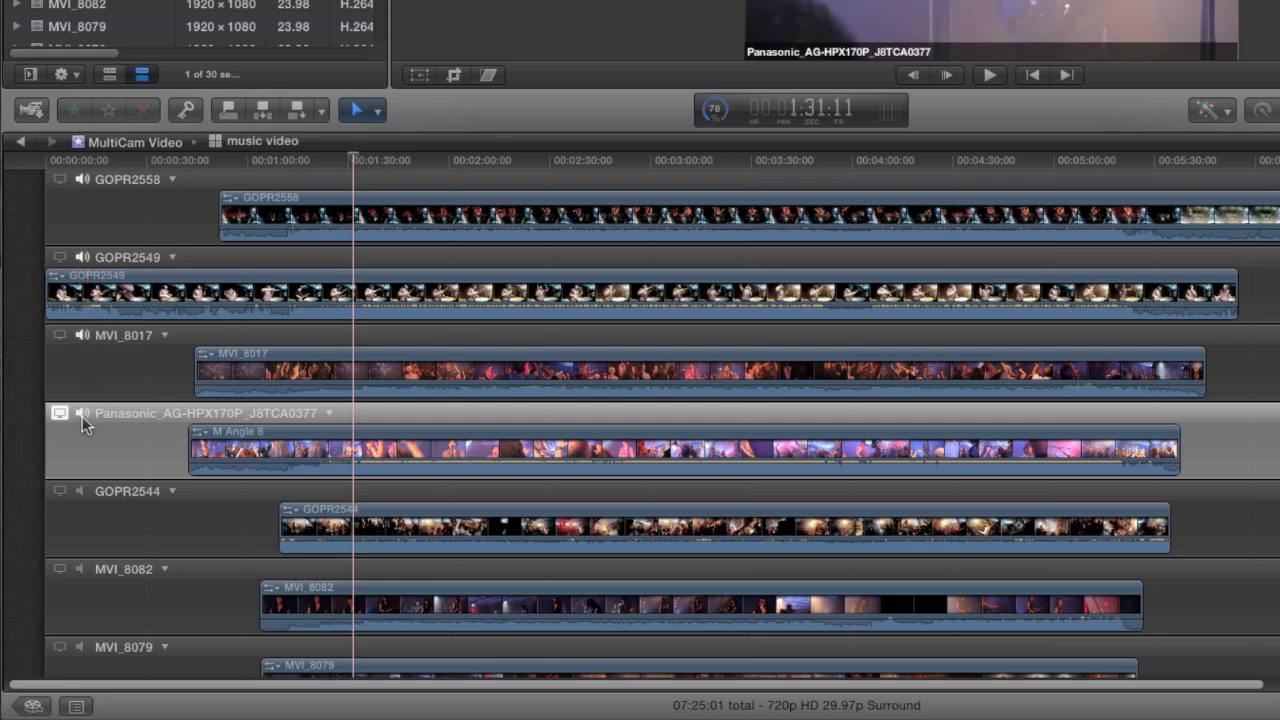
click(328, 160)
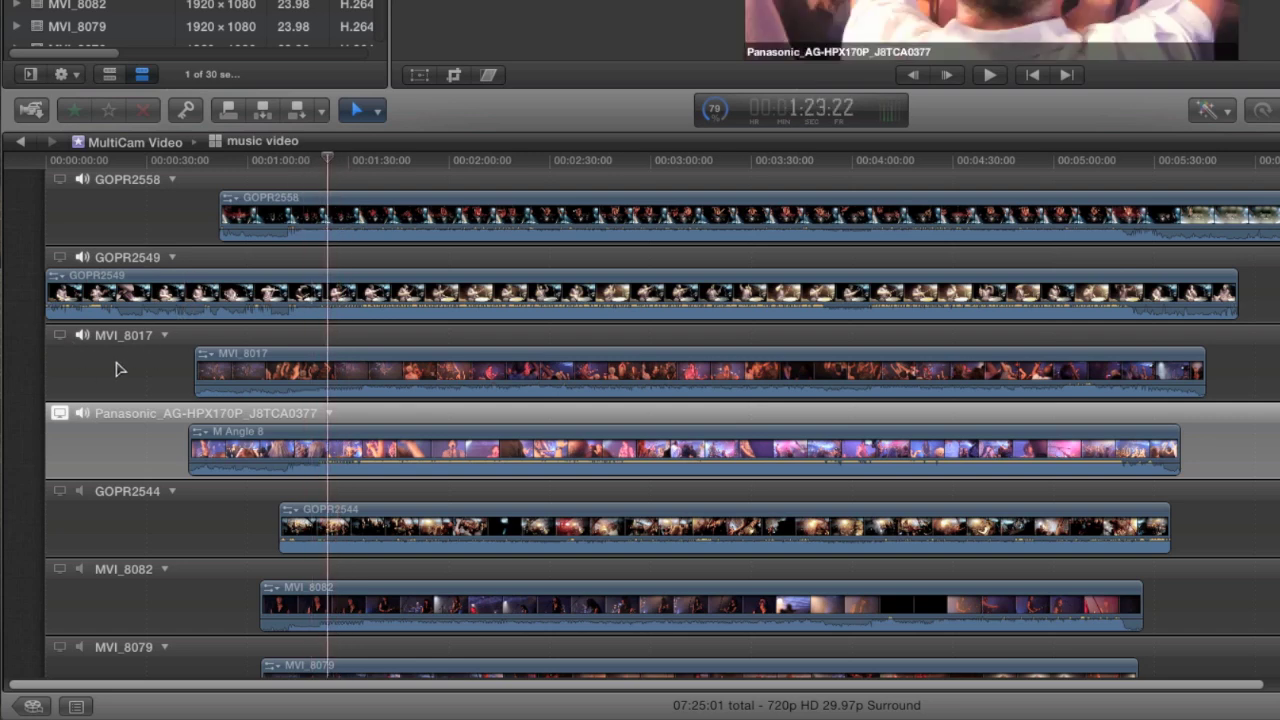
key(space)
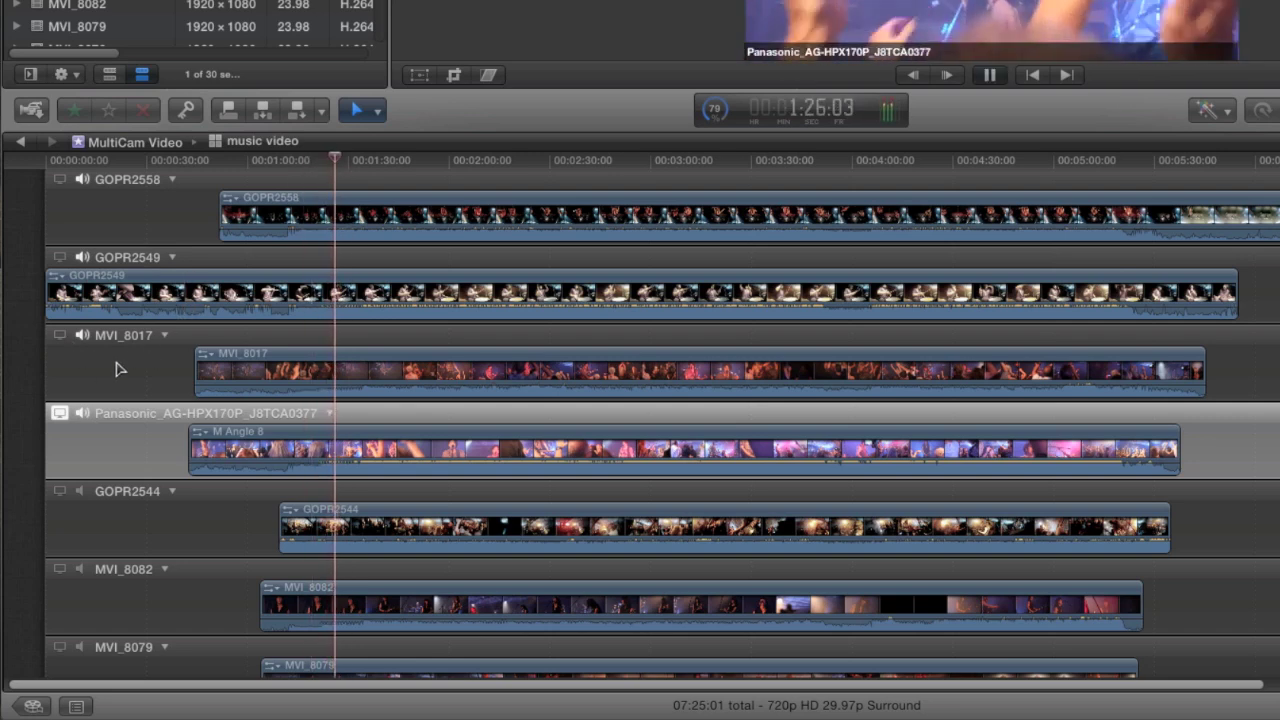
key(space)
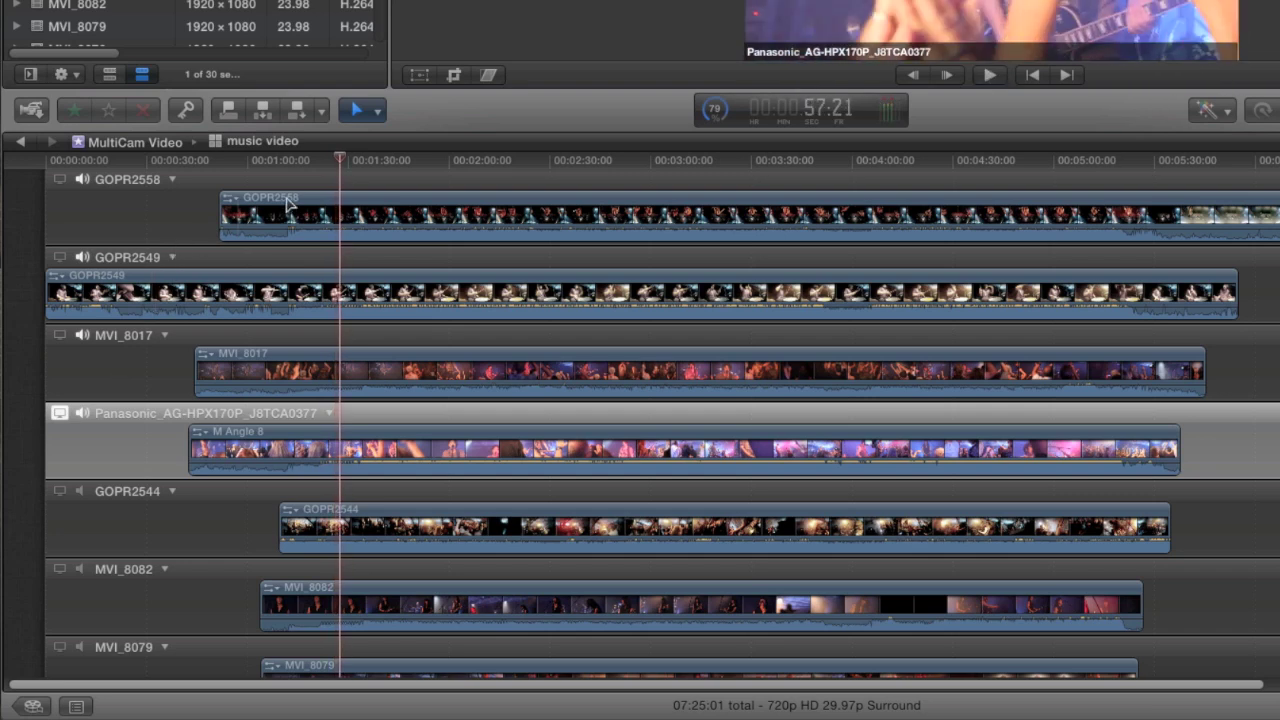
drag(344, 163, 310, 161)
click(83, 414)
click(80, 335)
click(83, 258)
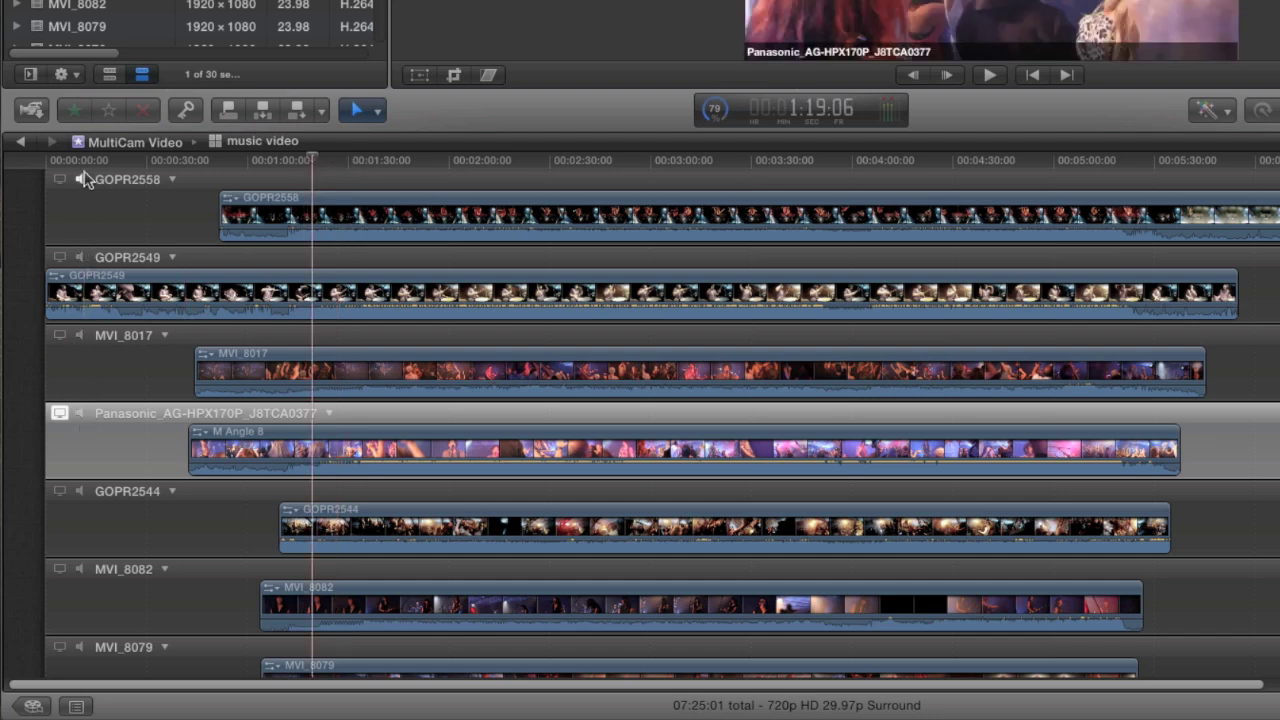
click(59, 180)
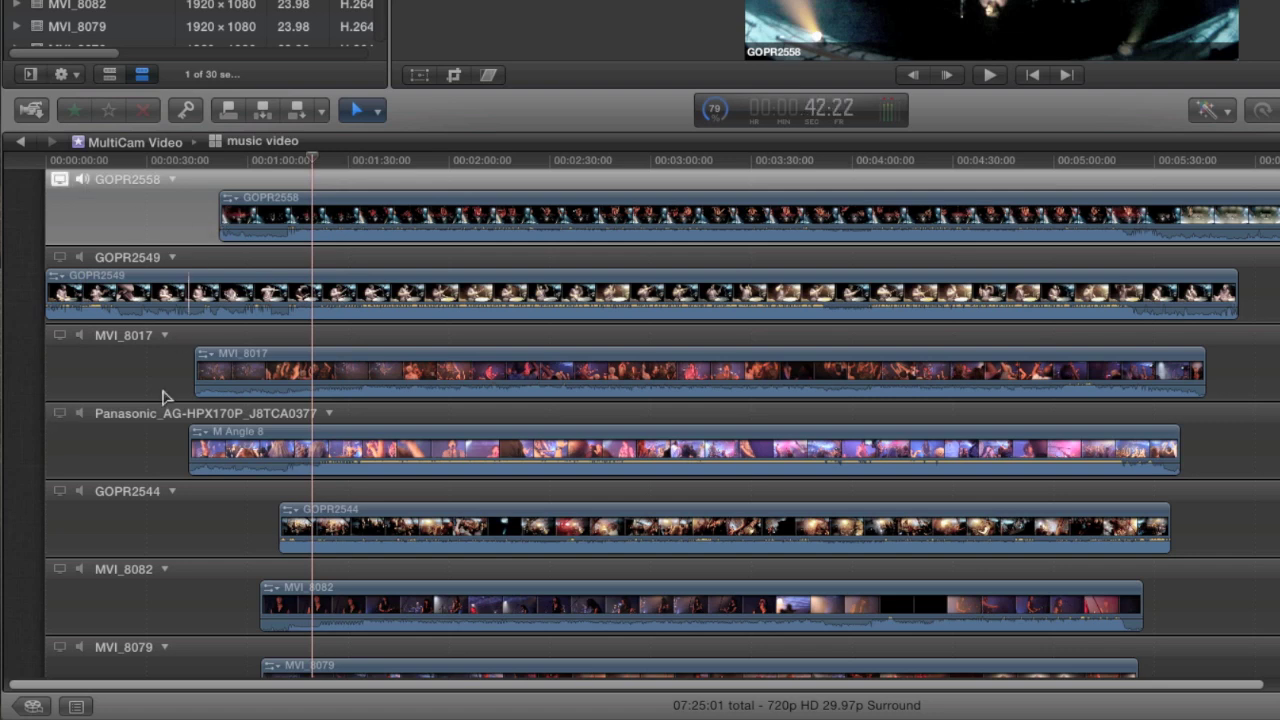
scroll(165, 400, down, 3)
scroll(166, 404, down, 3)
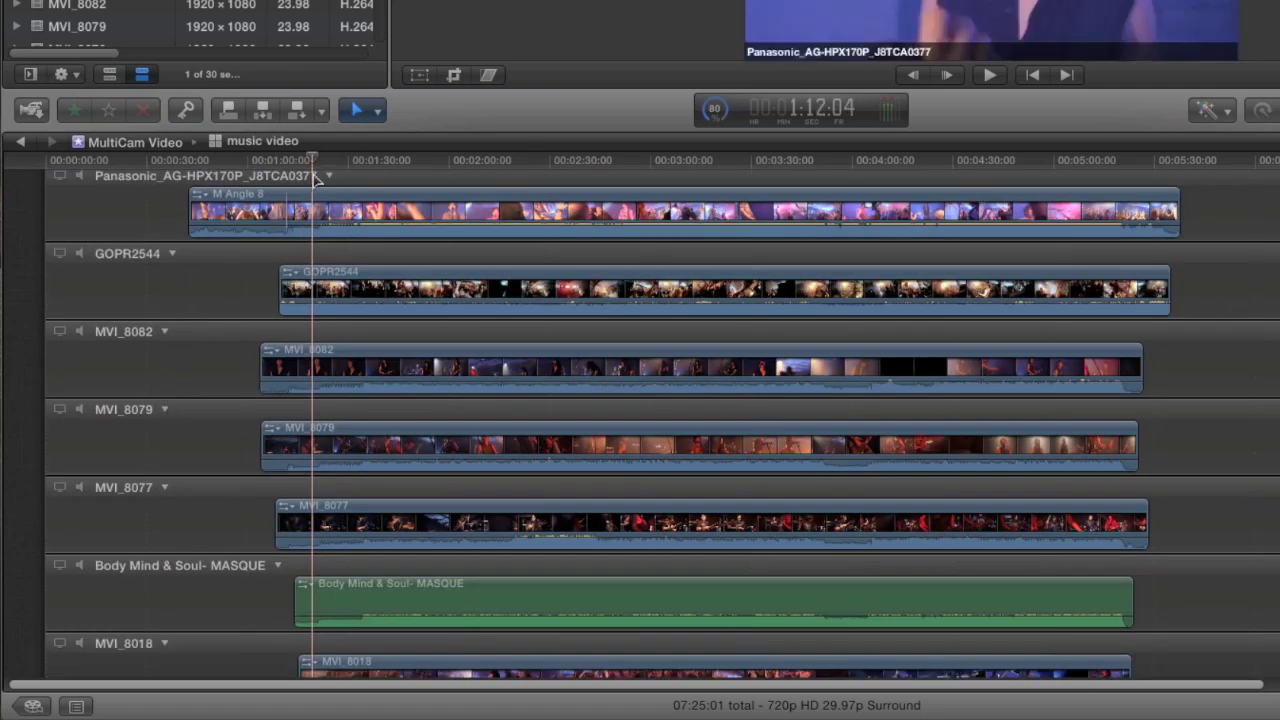
drag(313, 158, 458, 161)
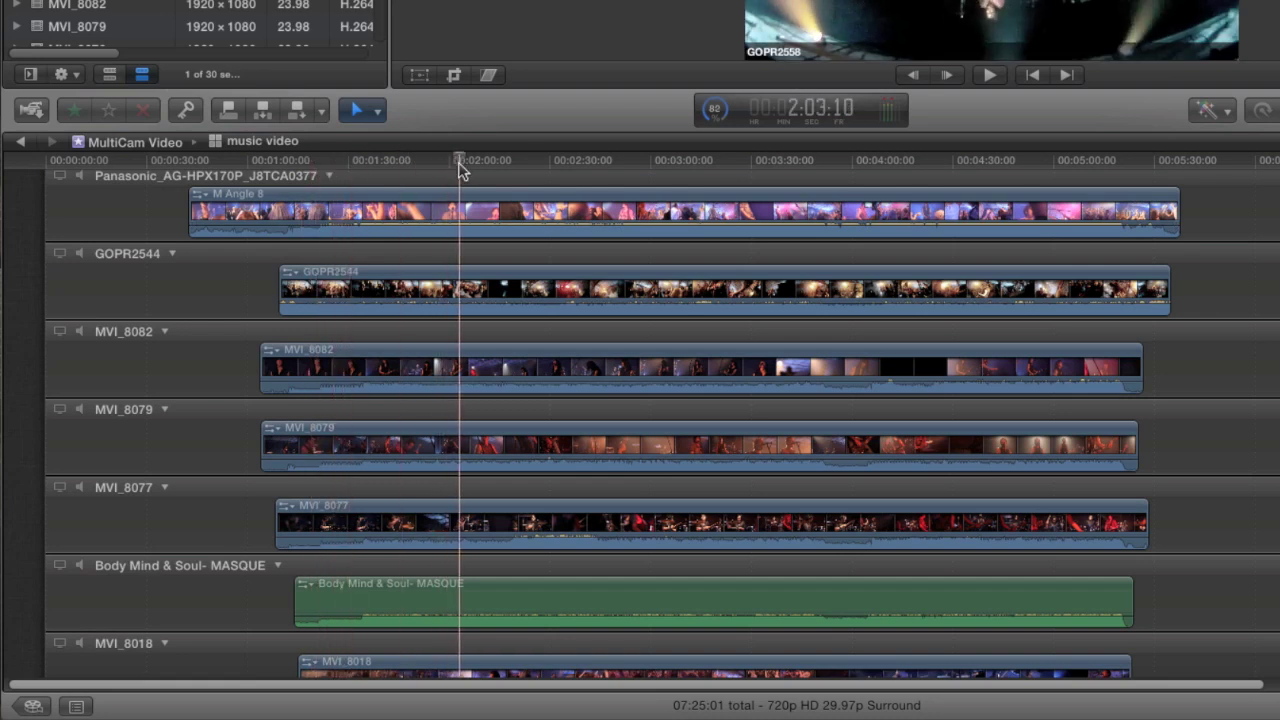
scroll(471, 178, up, 3)
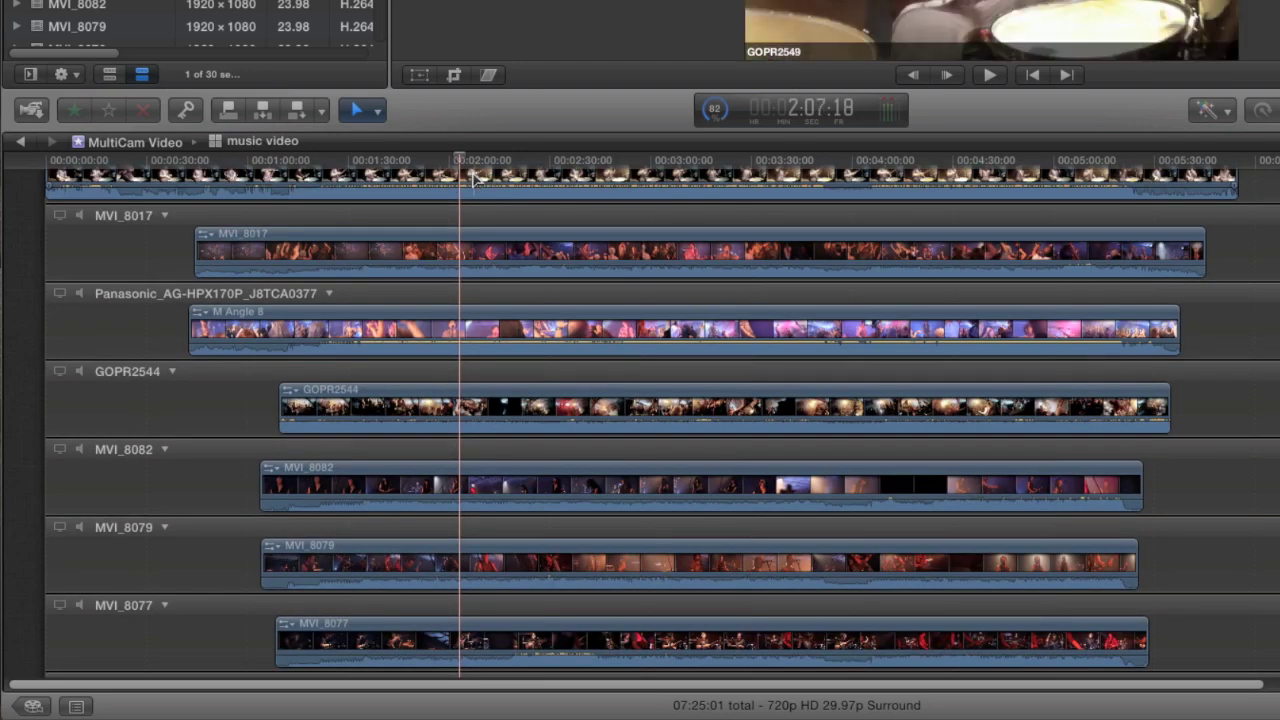
scroll(474, 178, up, 3)
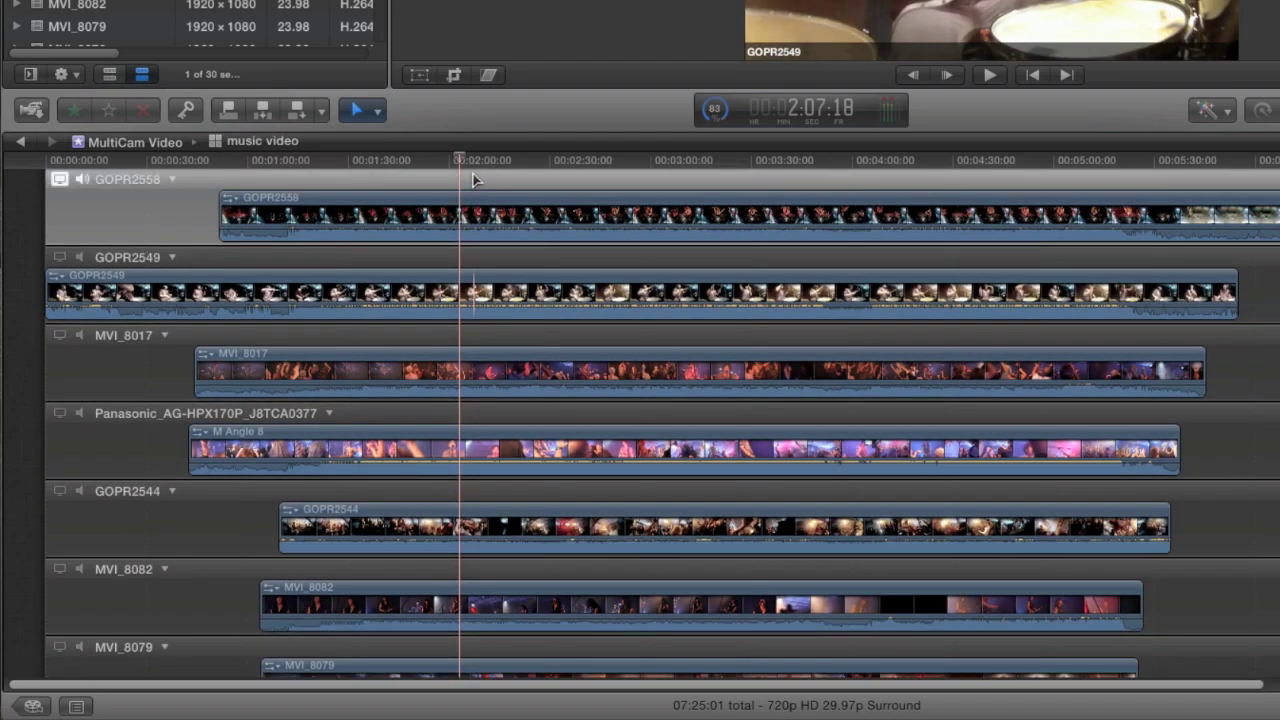
click(429, 281)
drag(431, 283, 462, 280)
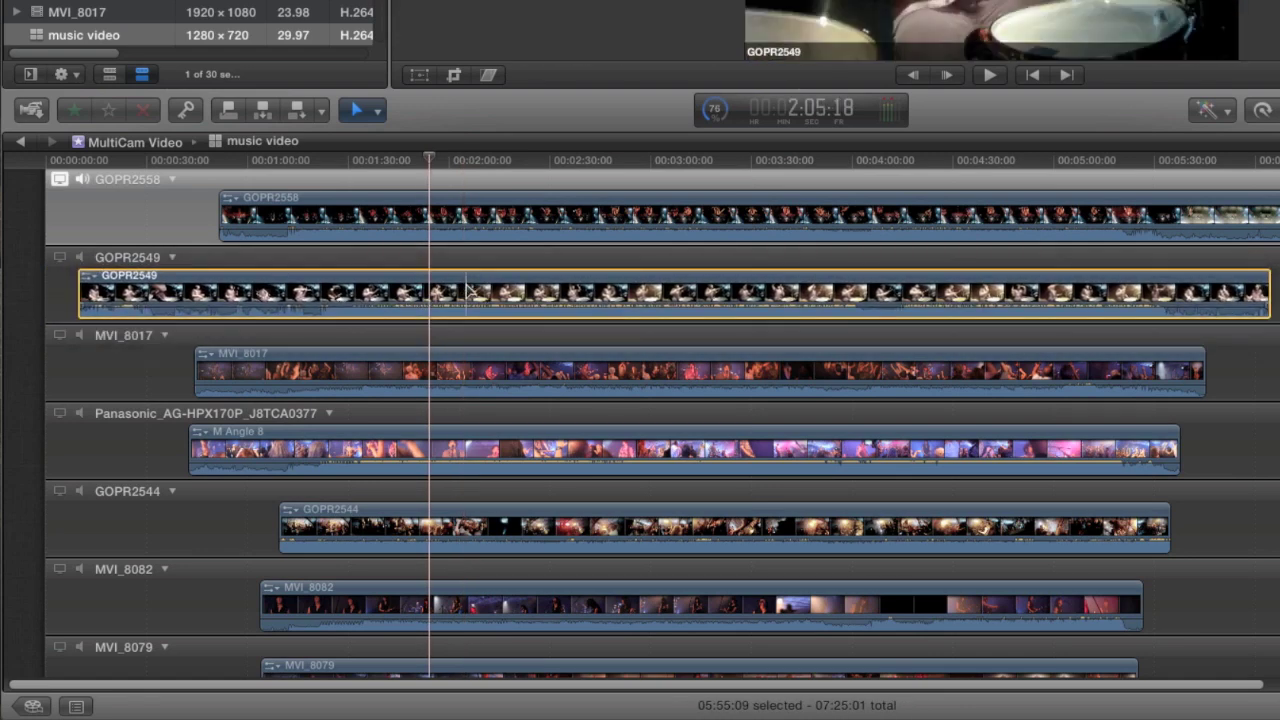
key(super+z)
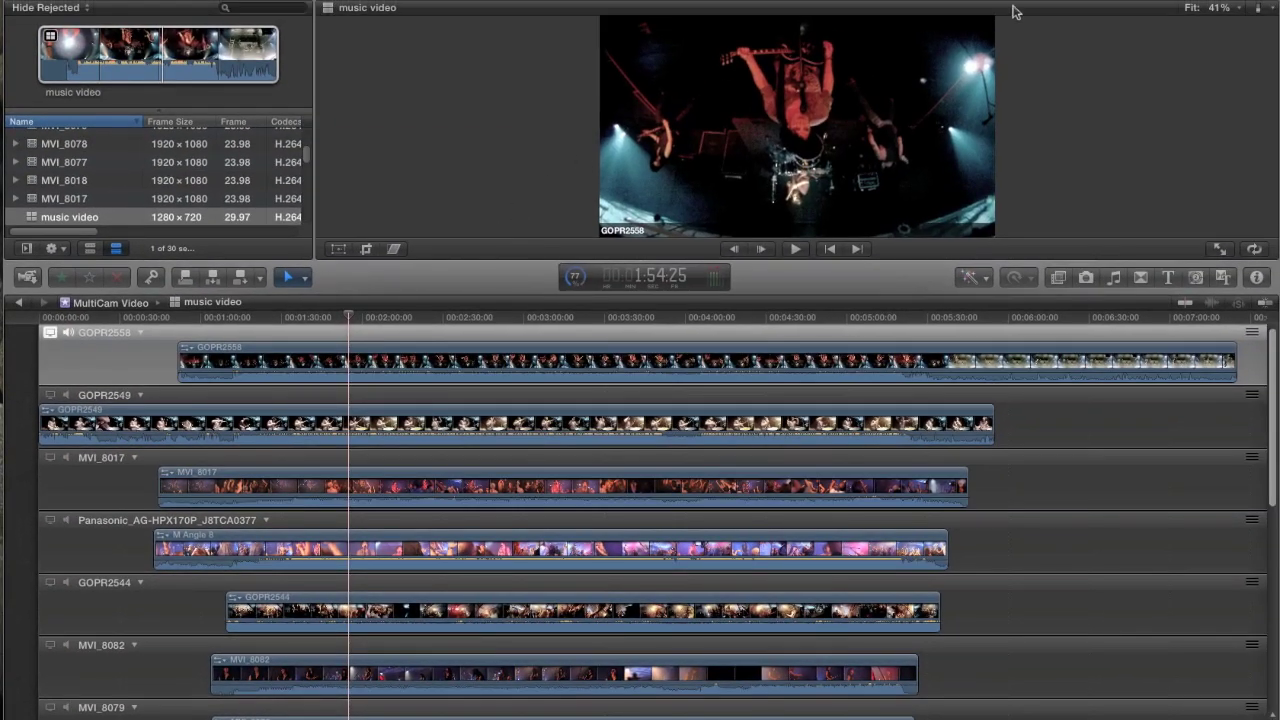
Restore the four-angle viewer and drag GOPR2558 below MVI_8017 in the angle editor
click(1268, 9)
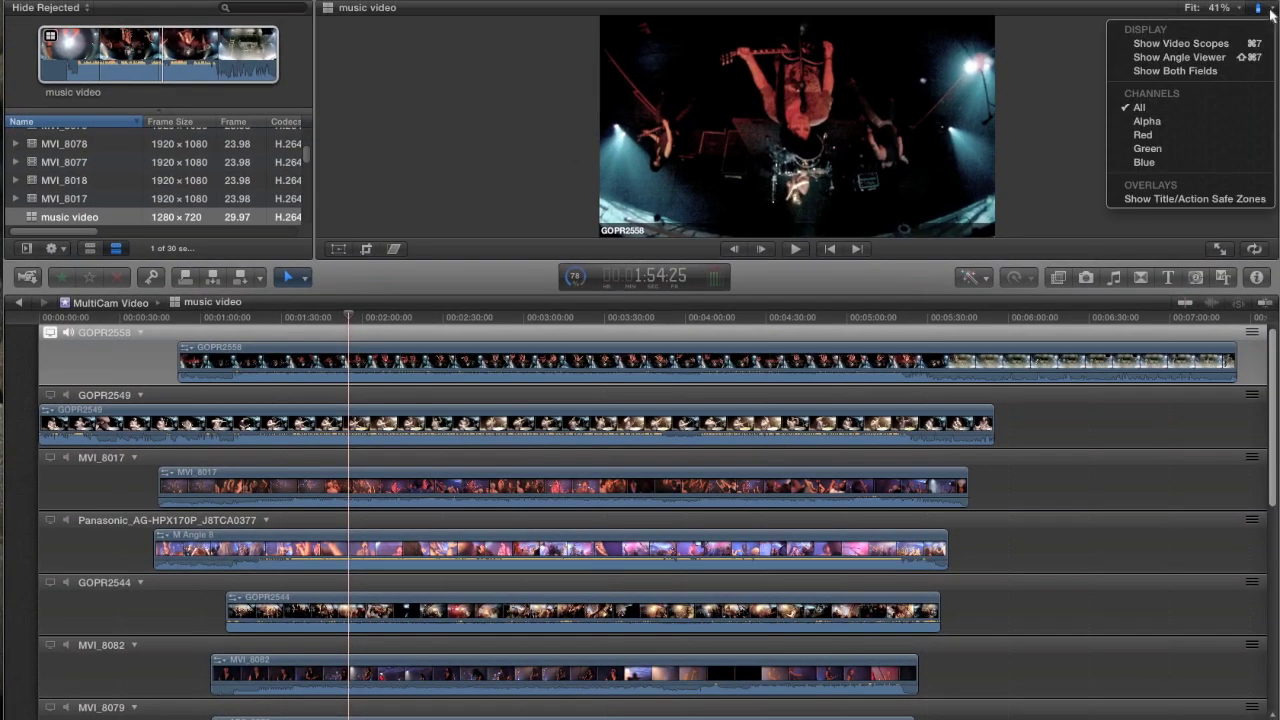
click(1211, 58)
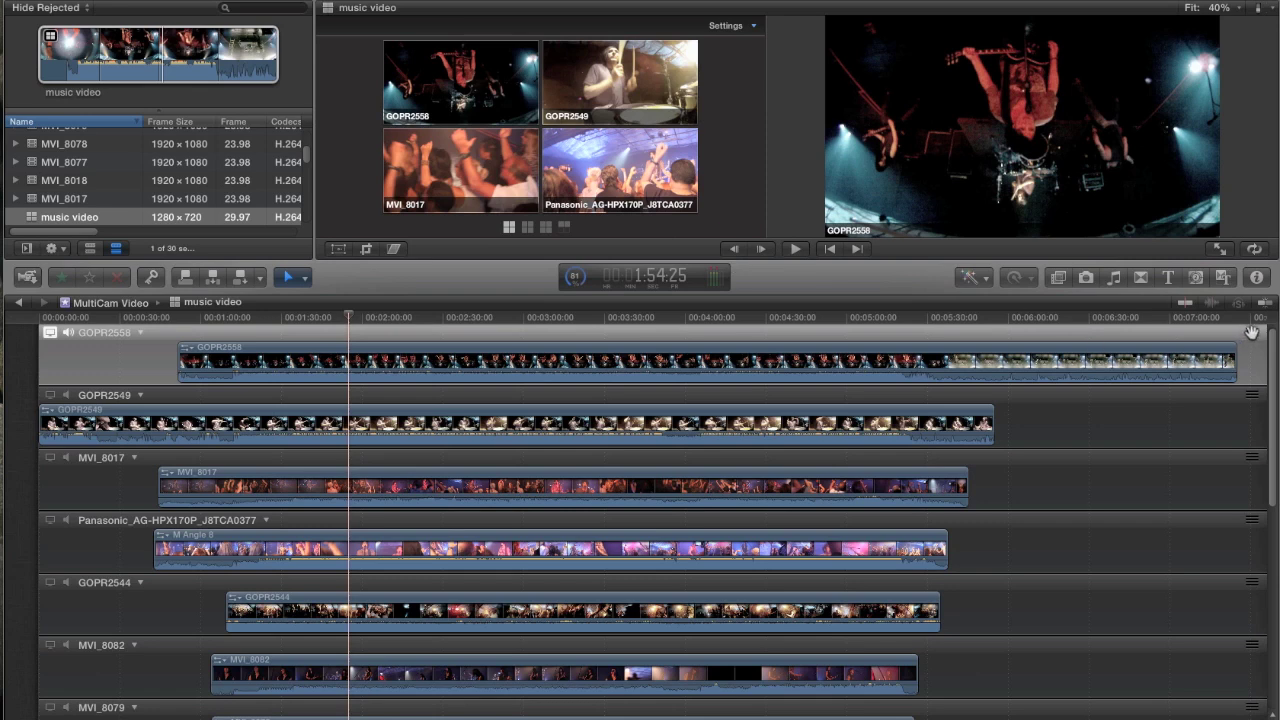
drag(1251, 333, 1242, 454)
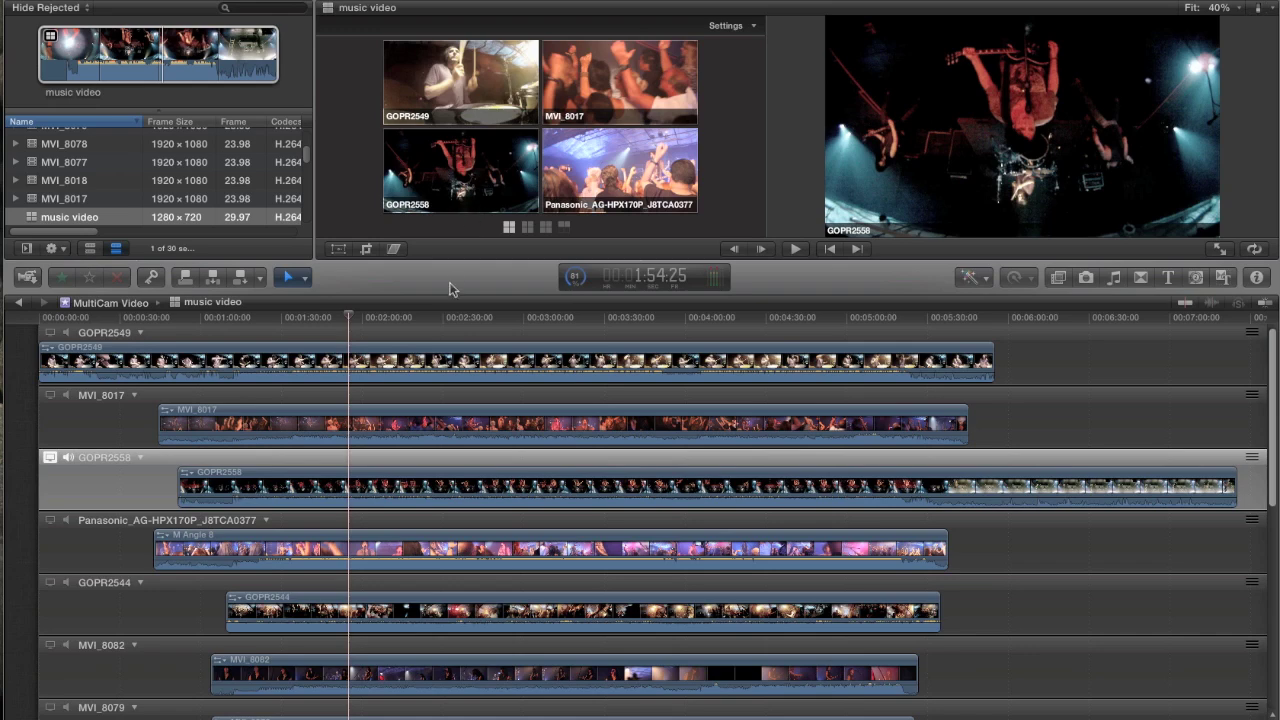
scroll(453, 370, down, 10)
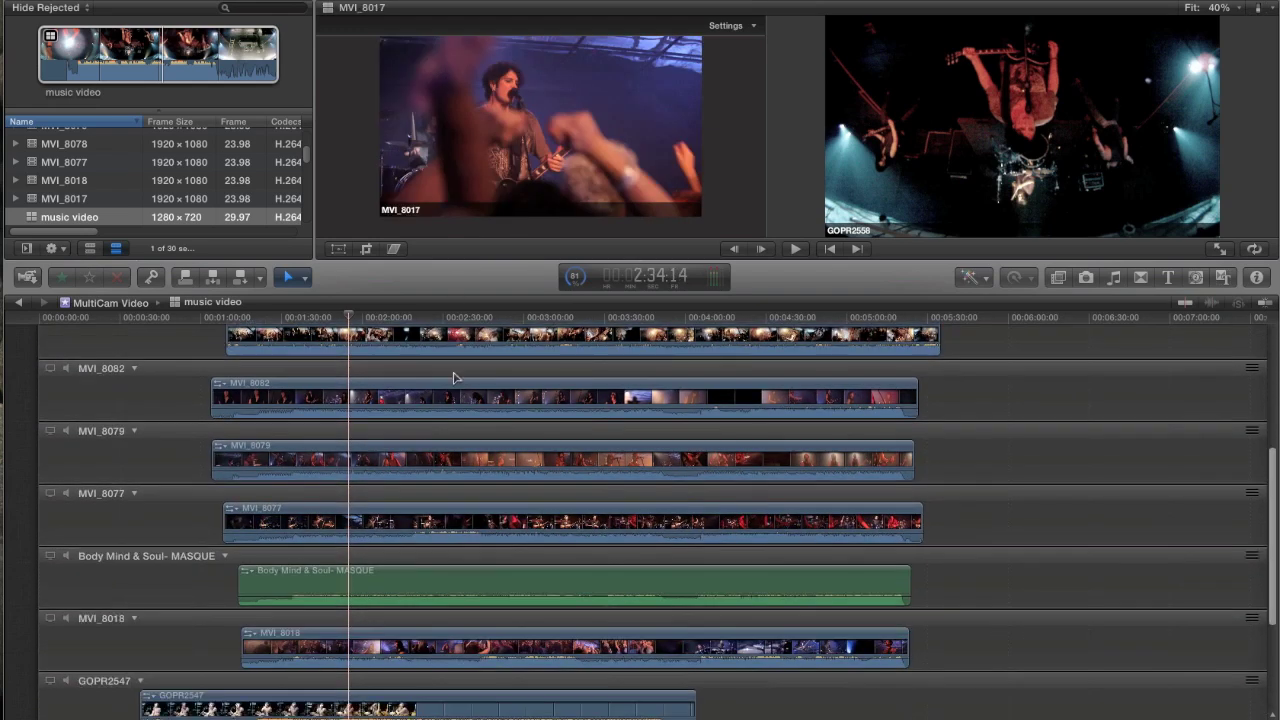
scroll(453, 377, down, 6)
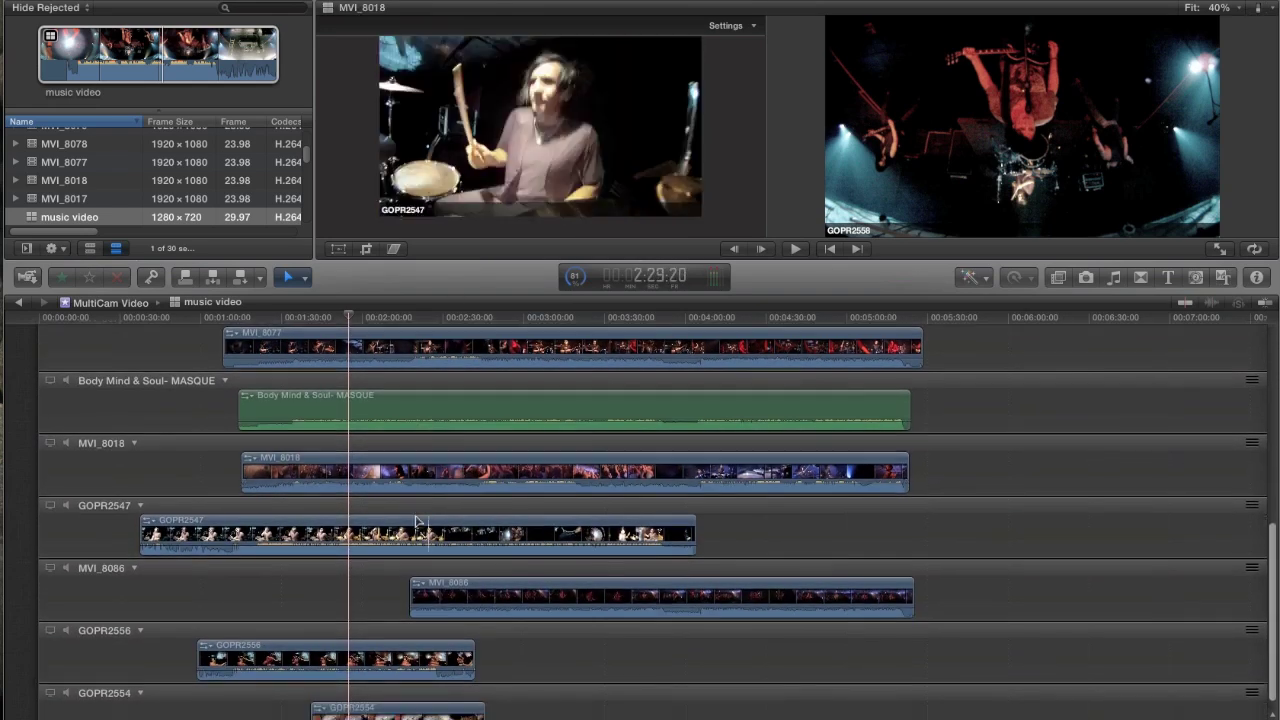
scroll(418, 521, down, 1)
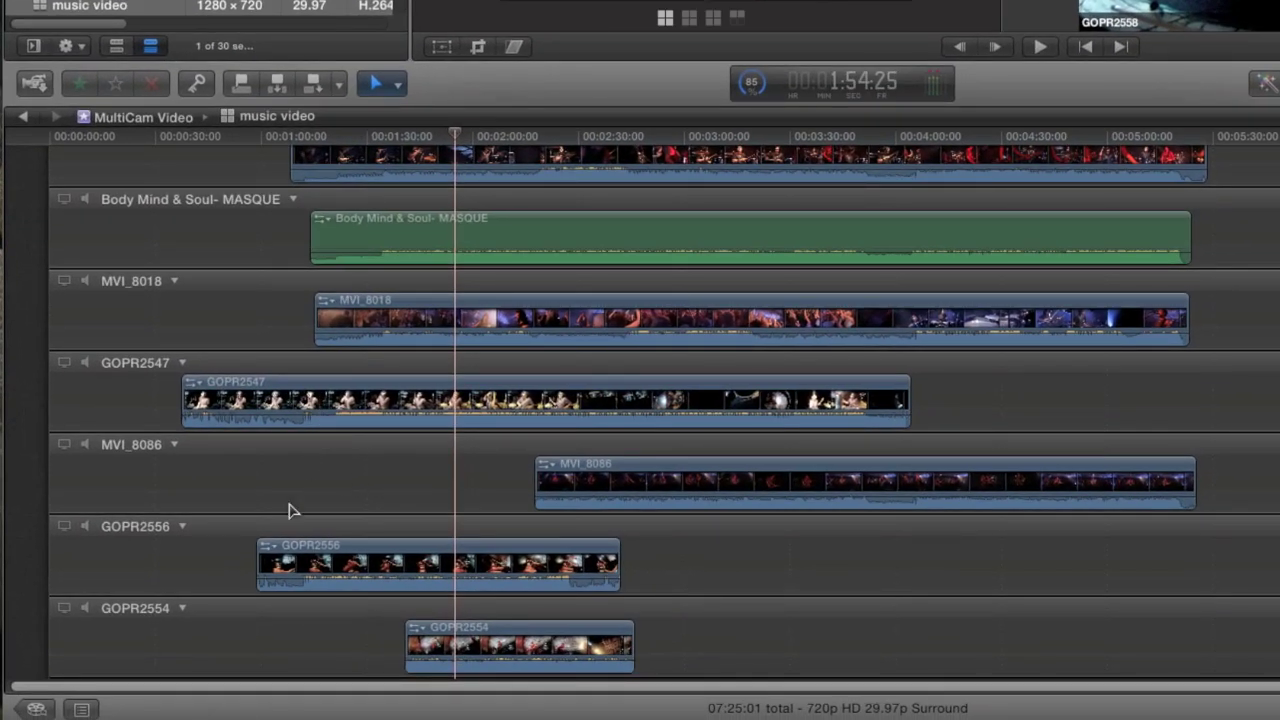
Add an Untitled Angle from GOPR2554's angle options and drag MVI_8018 into it
click(182, 609)
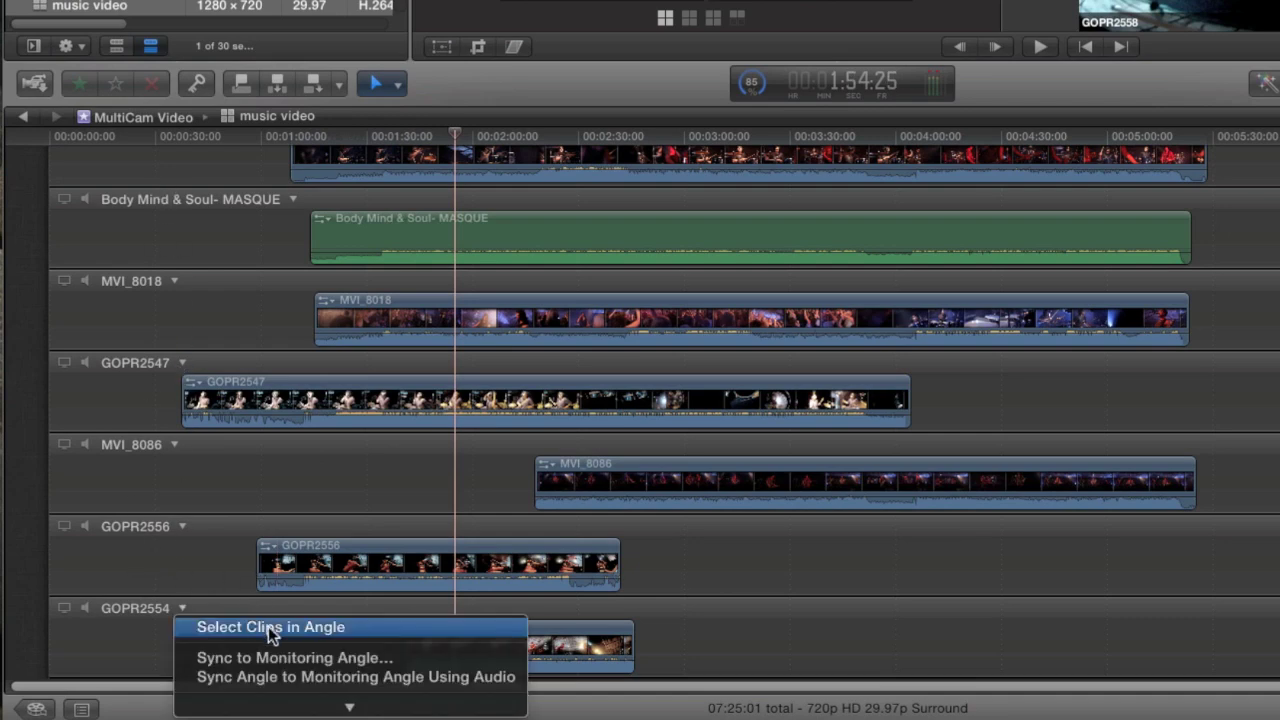
scroll(269, 640, down, 2)
click(234, 685)
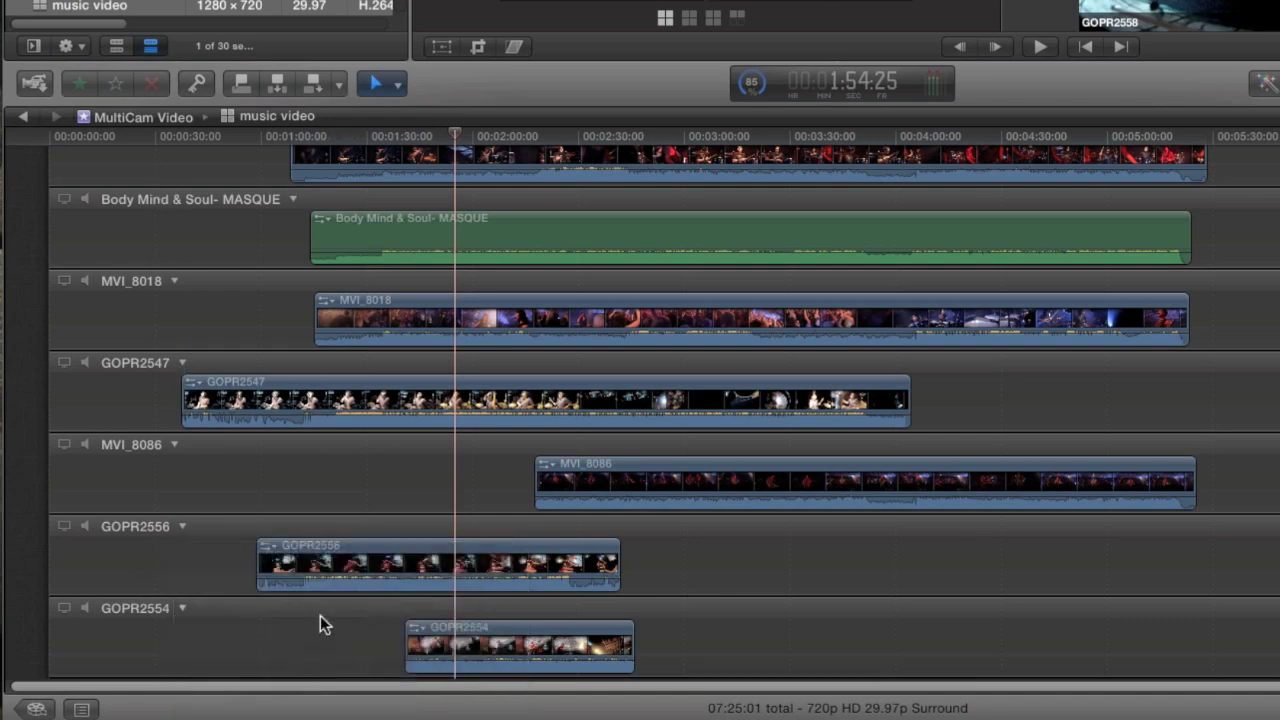
scroll(334, 529, down, 5)
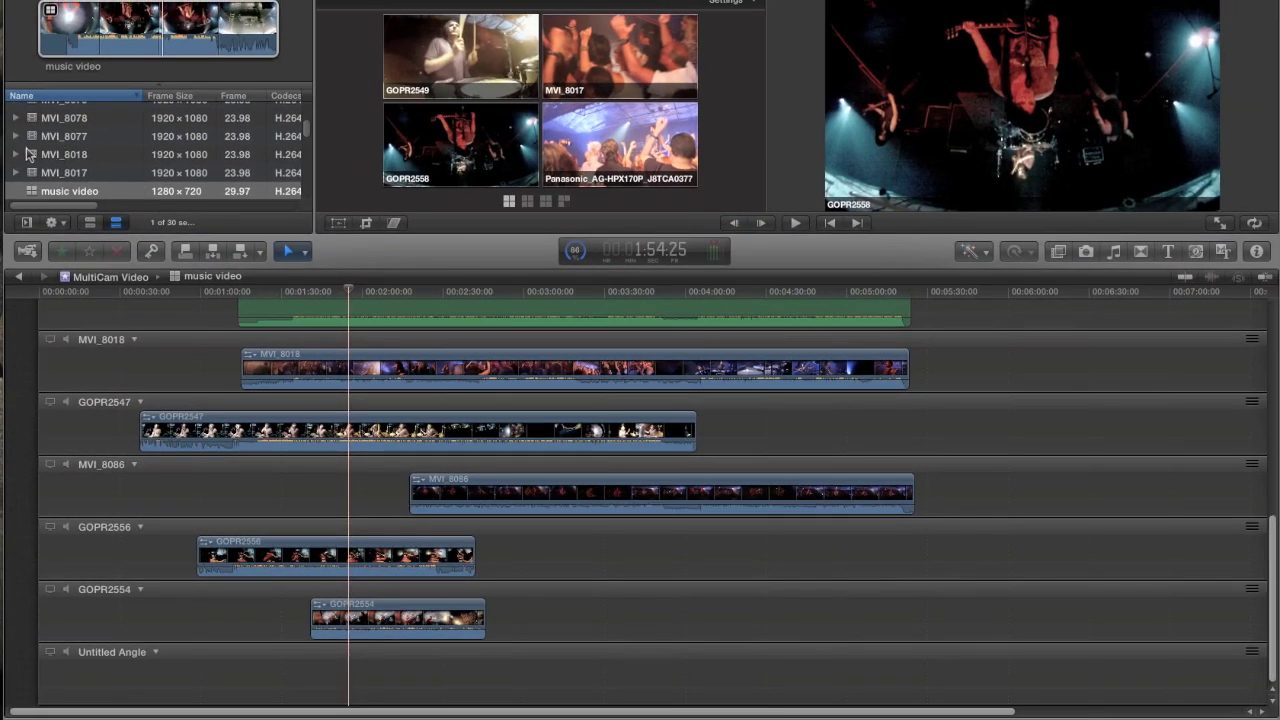
drag(33, 157, 247, 677)
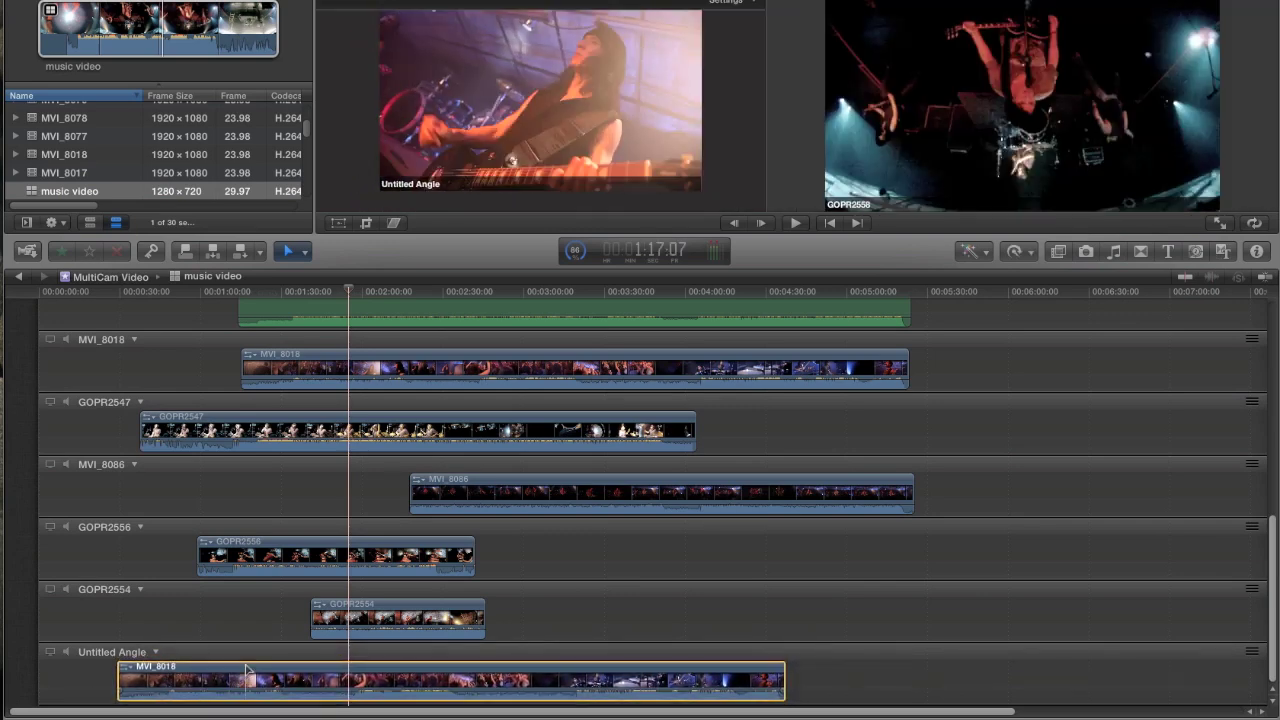
scroll(222, 612, up, 2)
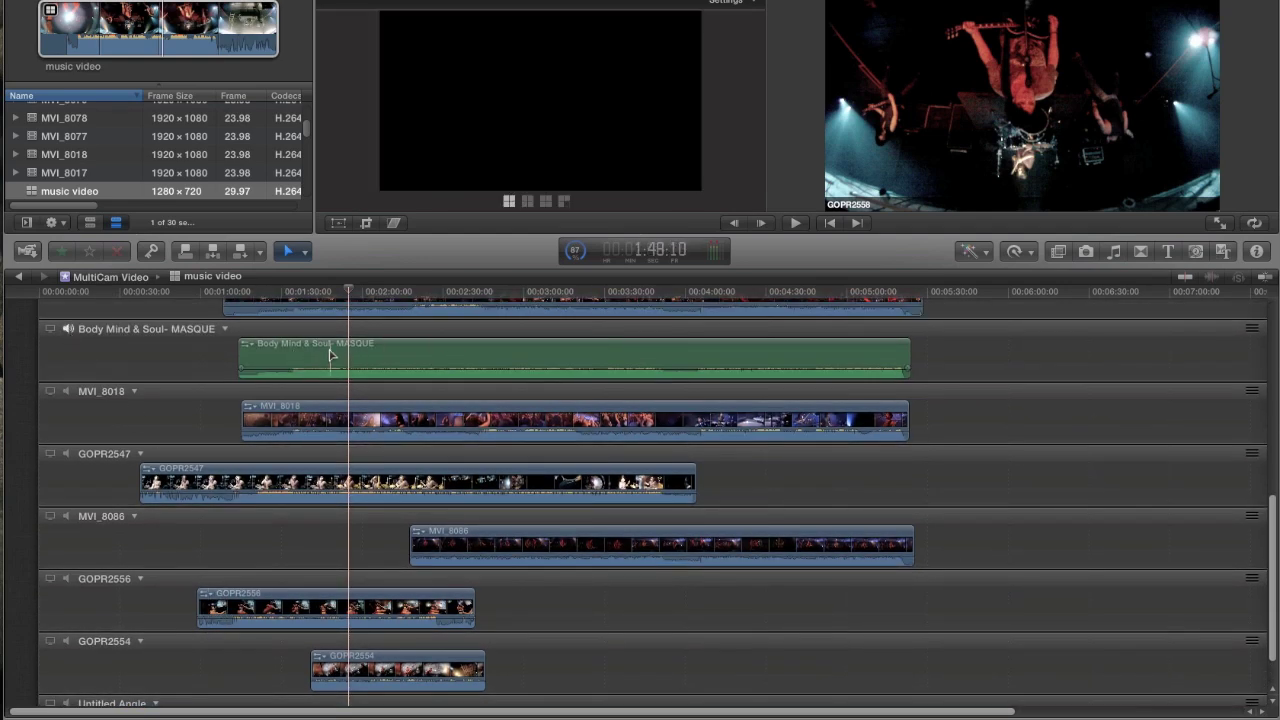
Make Body Mind & Soul the monitoring angle and sync the Untitled Angle's MVI_8018 to its audio
click(50, 329)
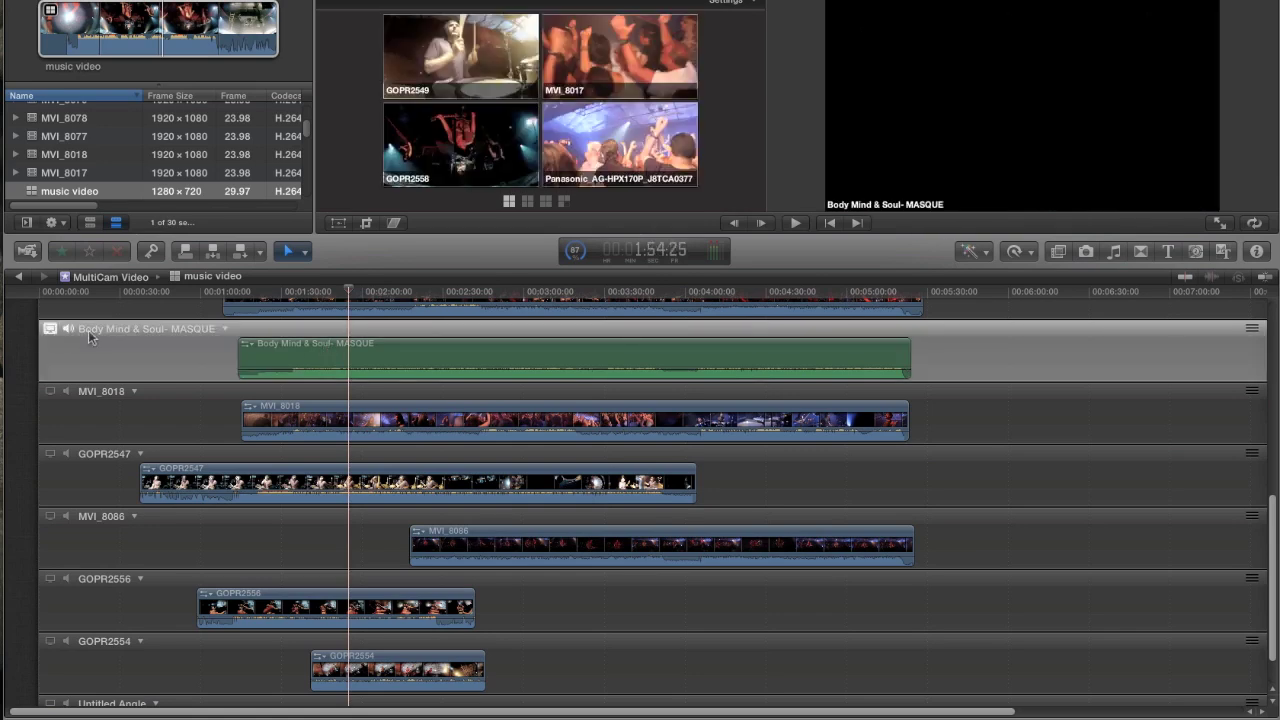
scroll(230, 500, down, 3)
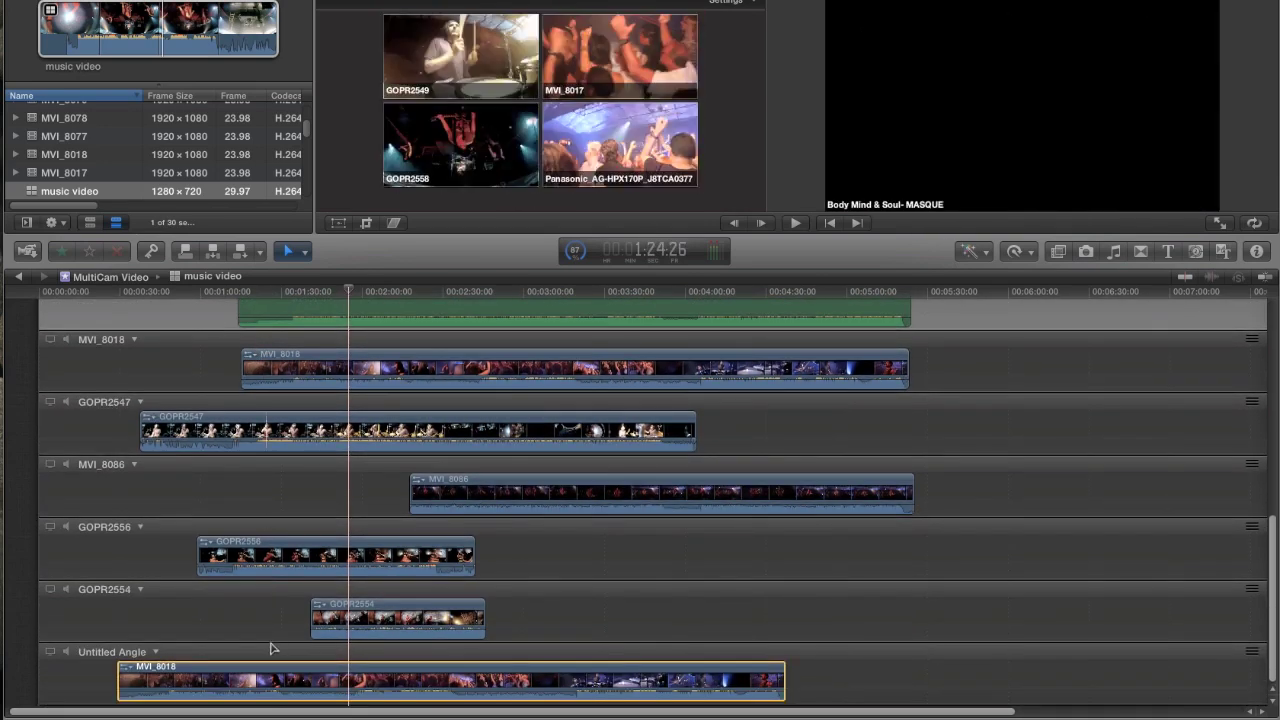
click(155, 652)
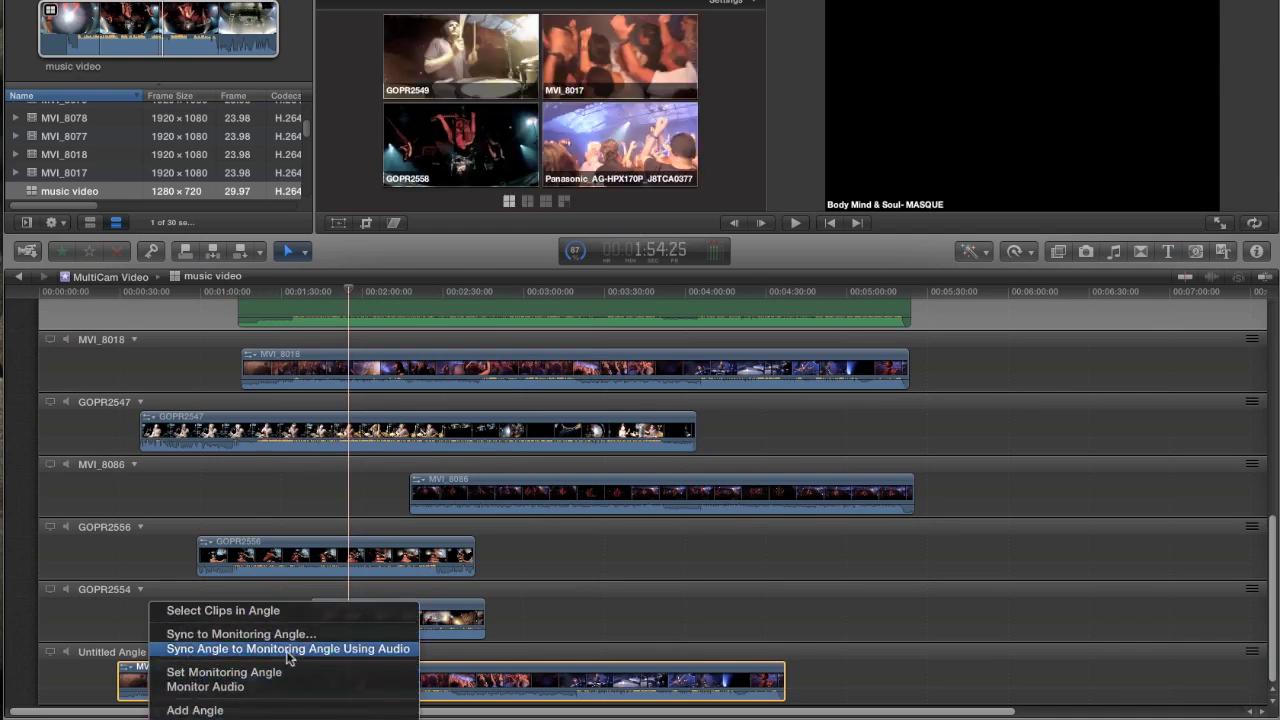
click(386, 652)
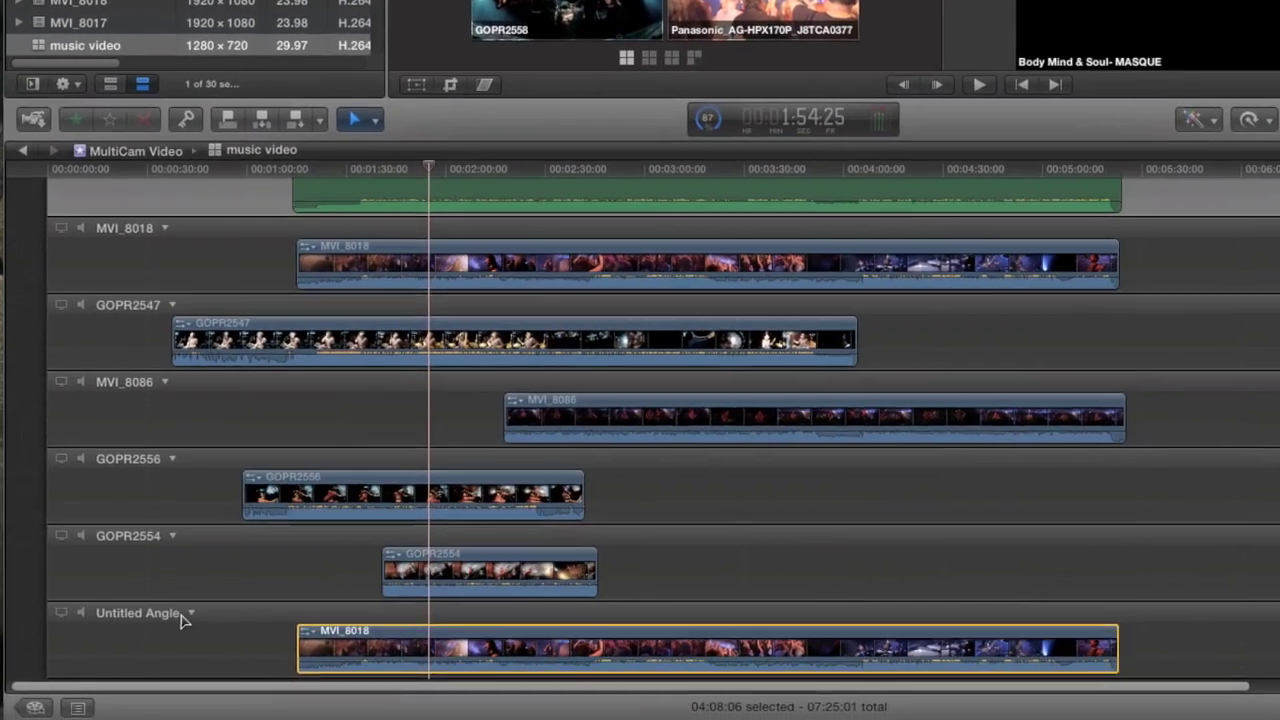
Delete the Untitled Angle from the angle editor
click(155, 652)
mouse_move(240, 697)
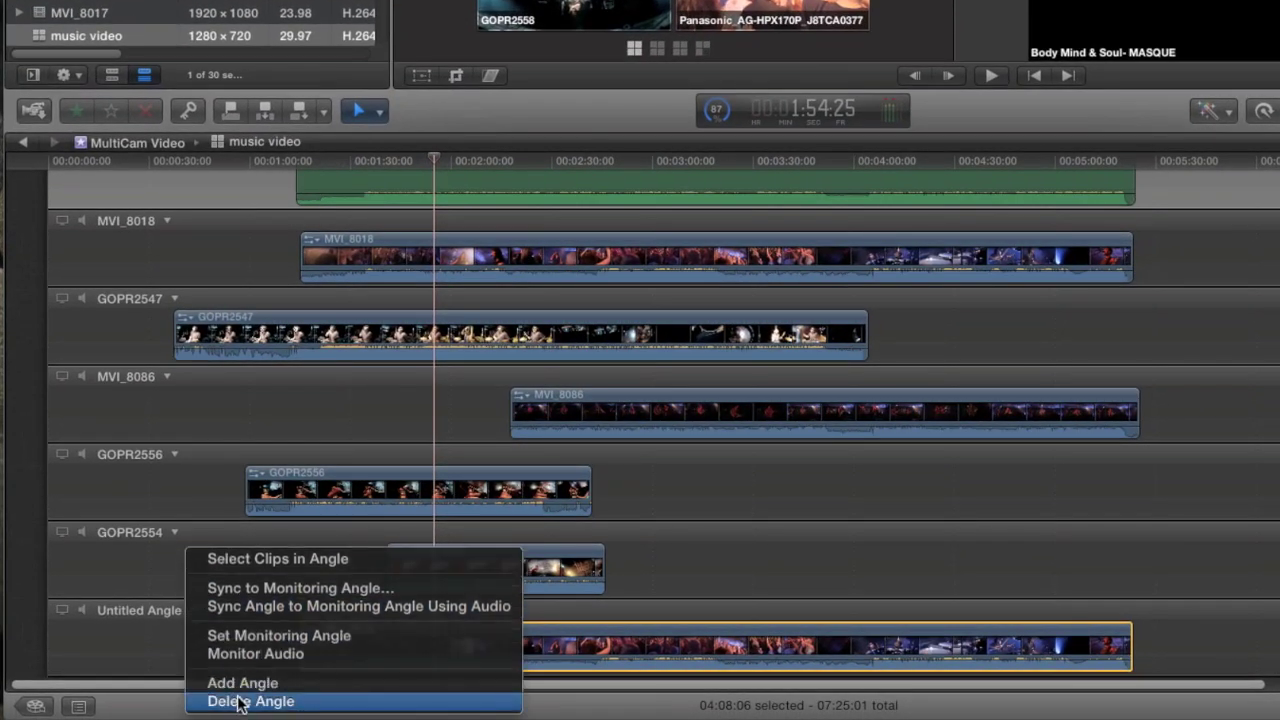
click(240, 701)
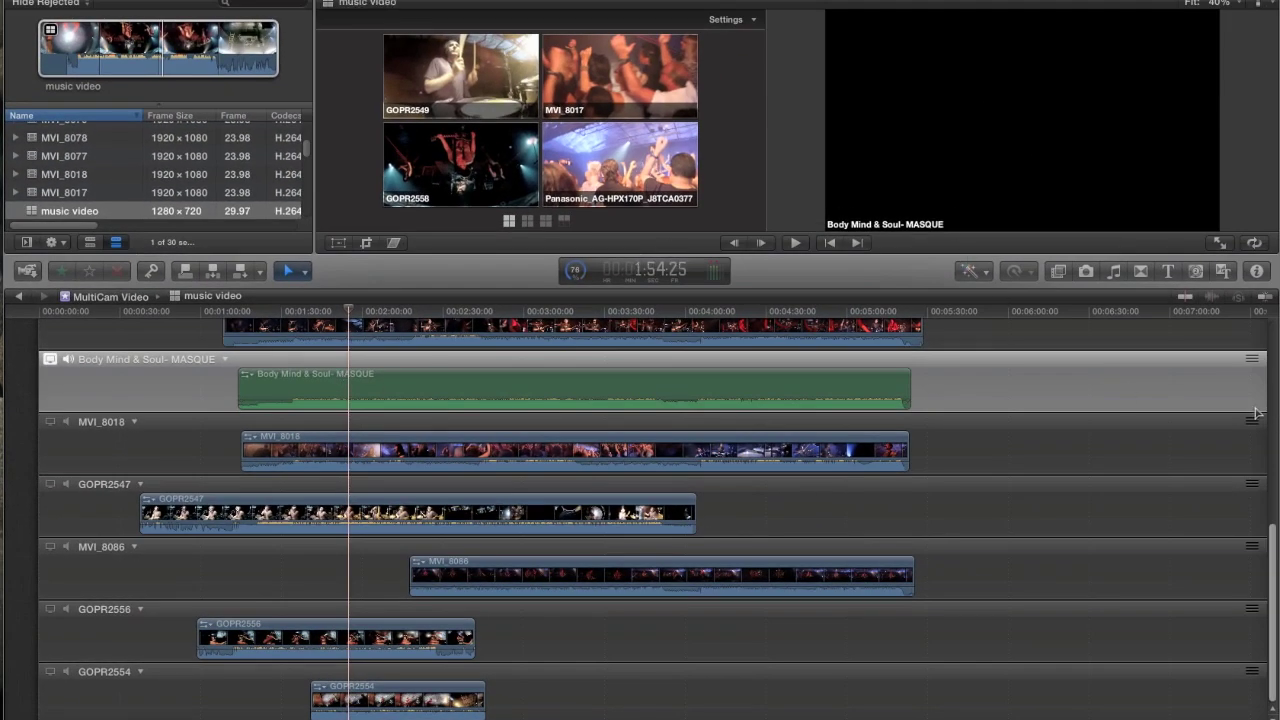
Move the Body Mind & Soul angle to the end of the angle list, after GOPR2554
drag(1250, 357, 1263, 703)
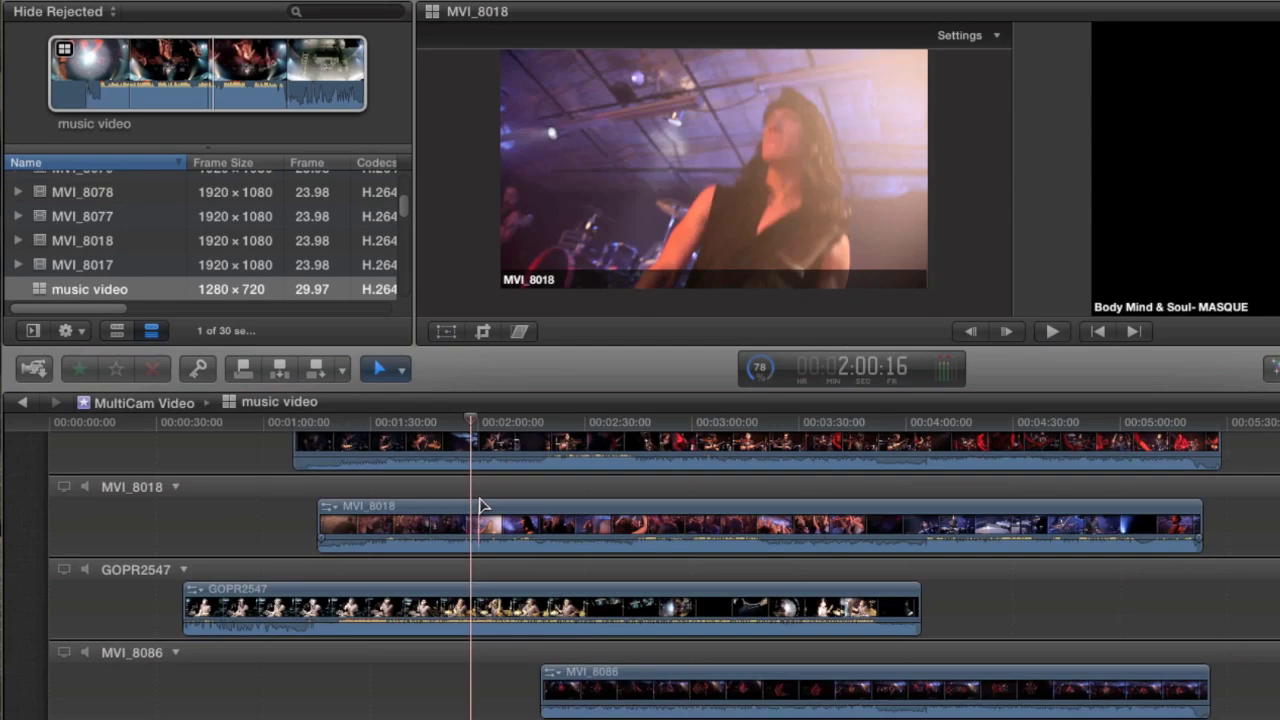
scroll(481, 480, up, 3)
click(464, 512)
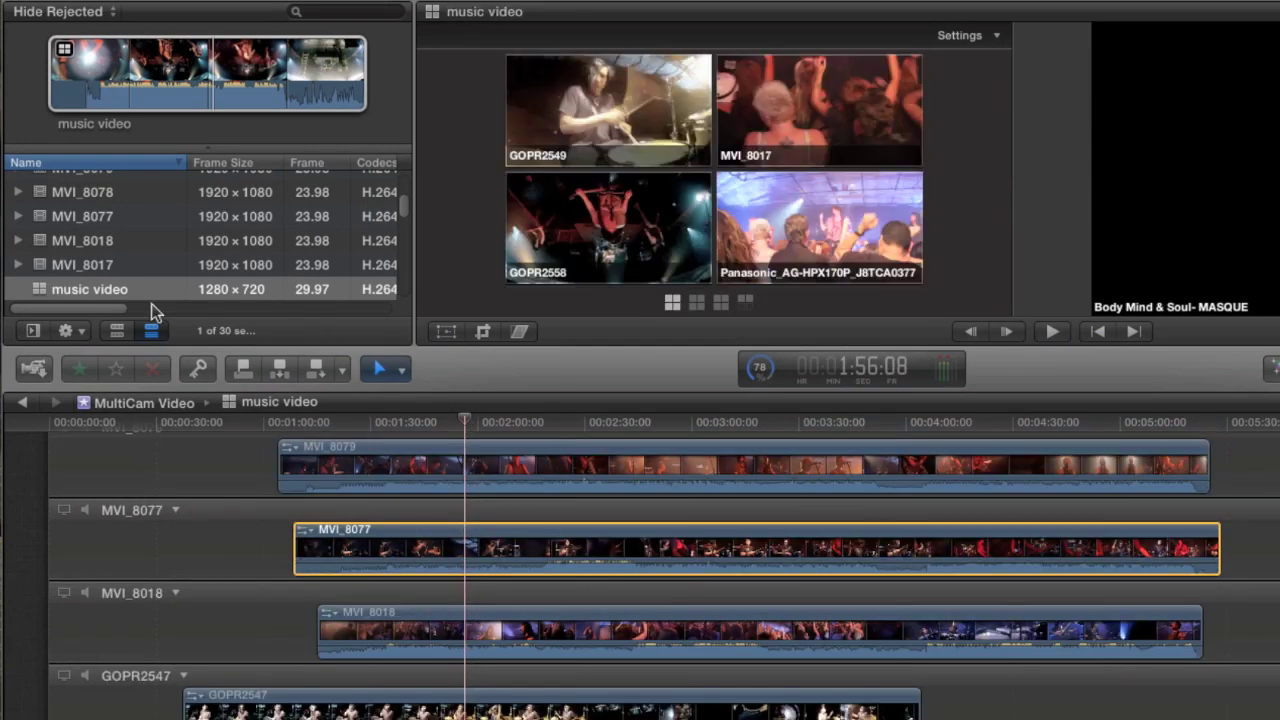
Back in Multicam Video, make bank 4's Body Mind & Soul the active angle with video-only switching
click(24, 402)
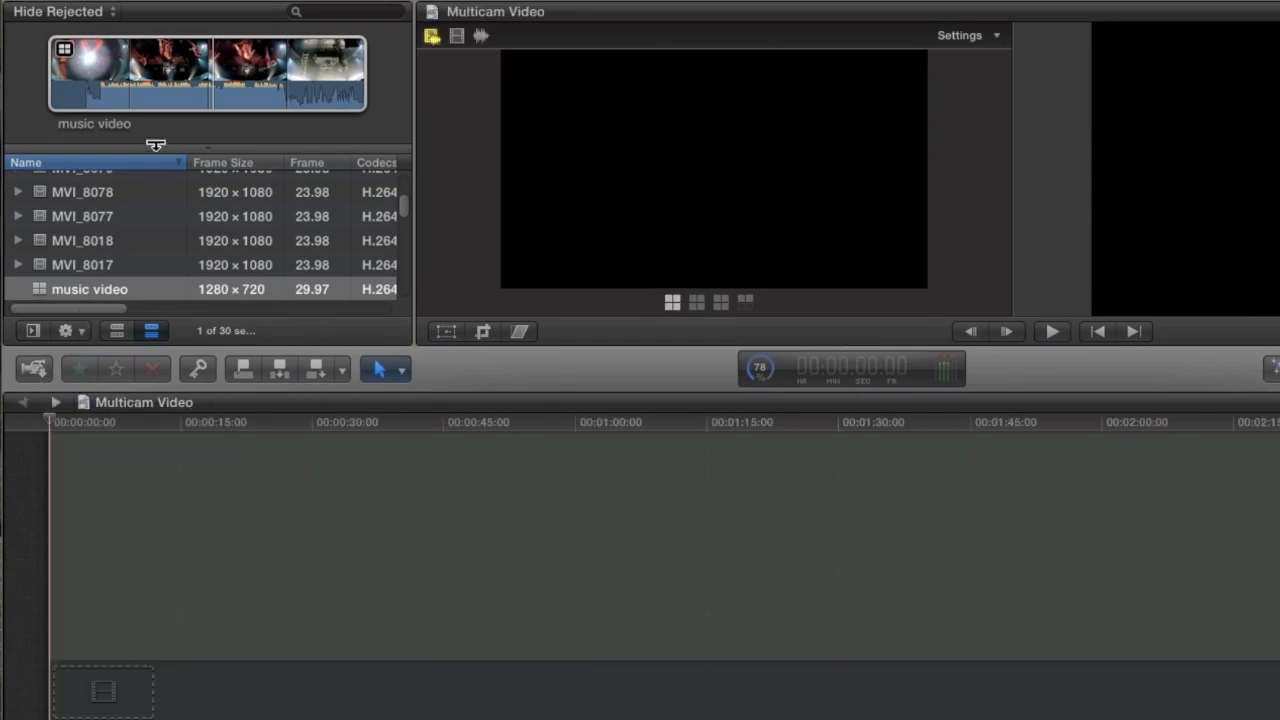
click(182, 80)
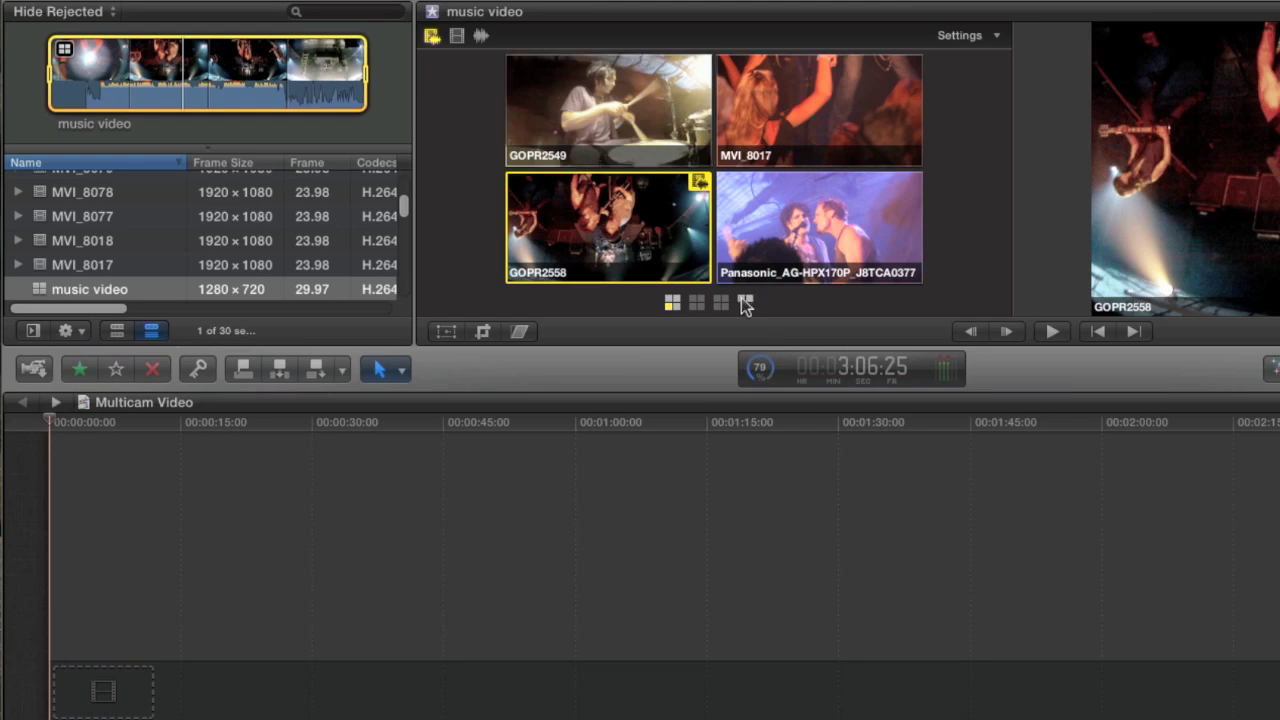
click(745, 300)
click(772, 145)
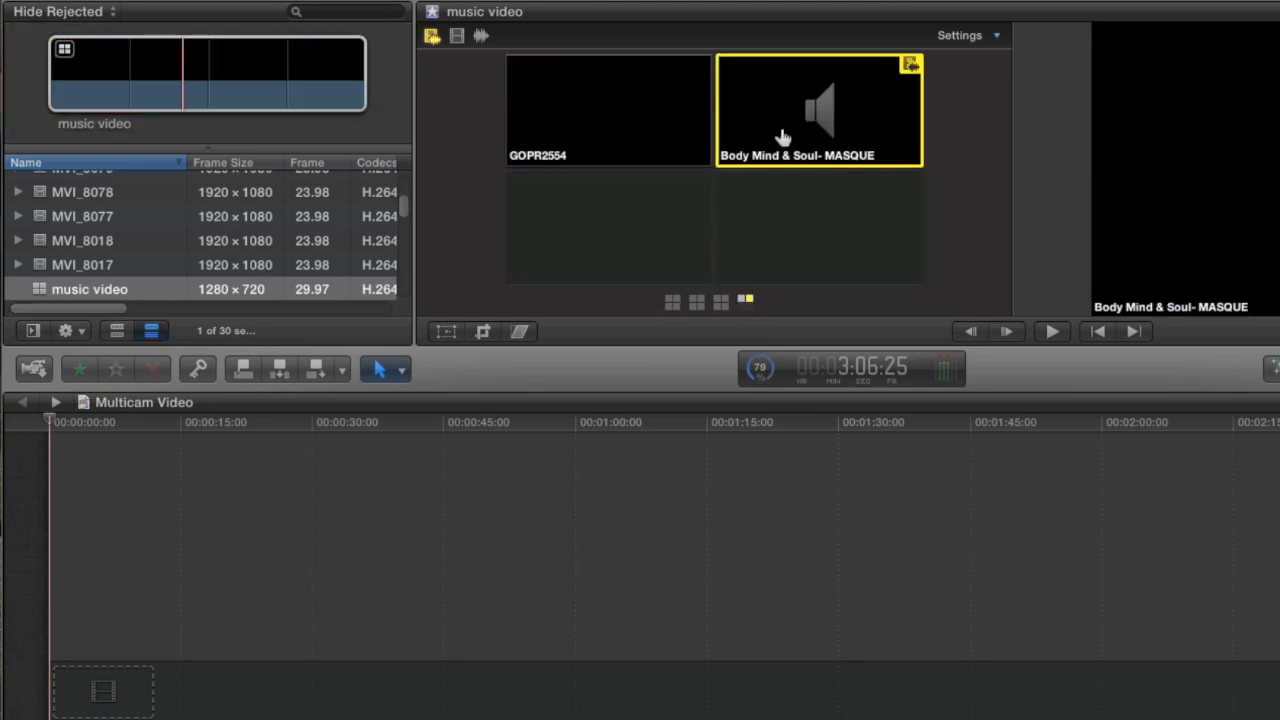
click(456, 37)
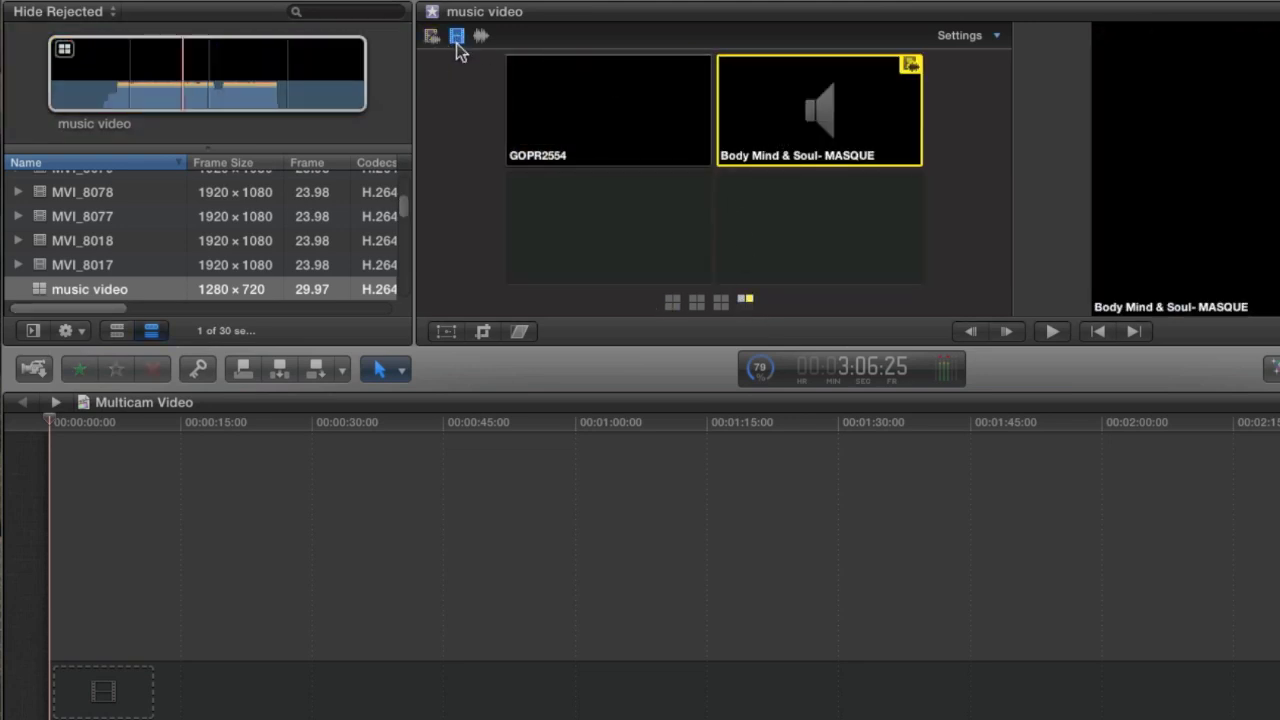
In the first angle bank, make GOPR2558 the active video angle
click(673, 303)
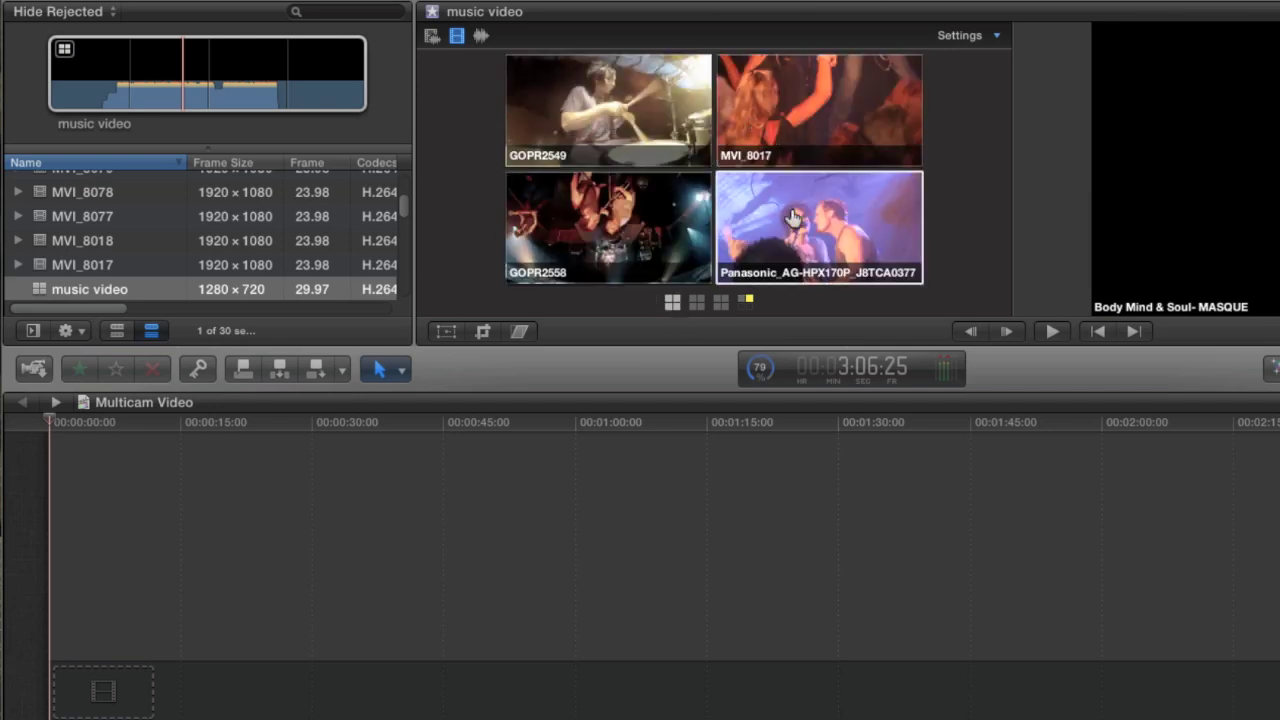
click(787, 110)
key(3)
key(1)
key(4)
key(2)
click(612, 234)
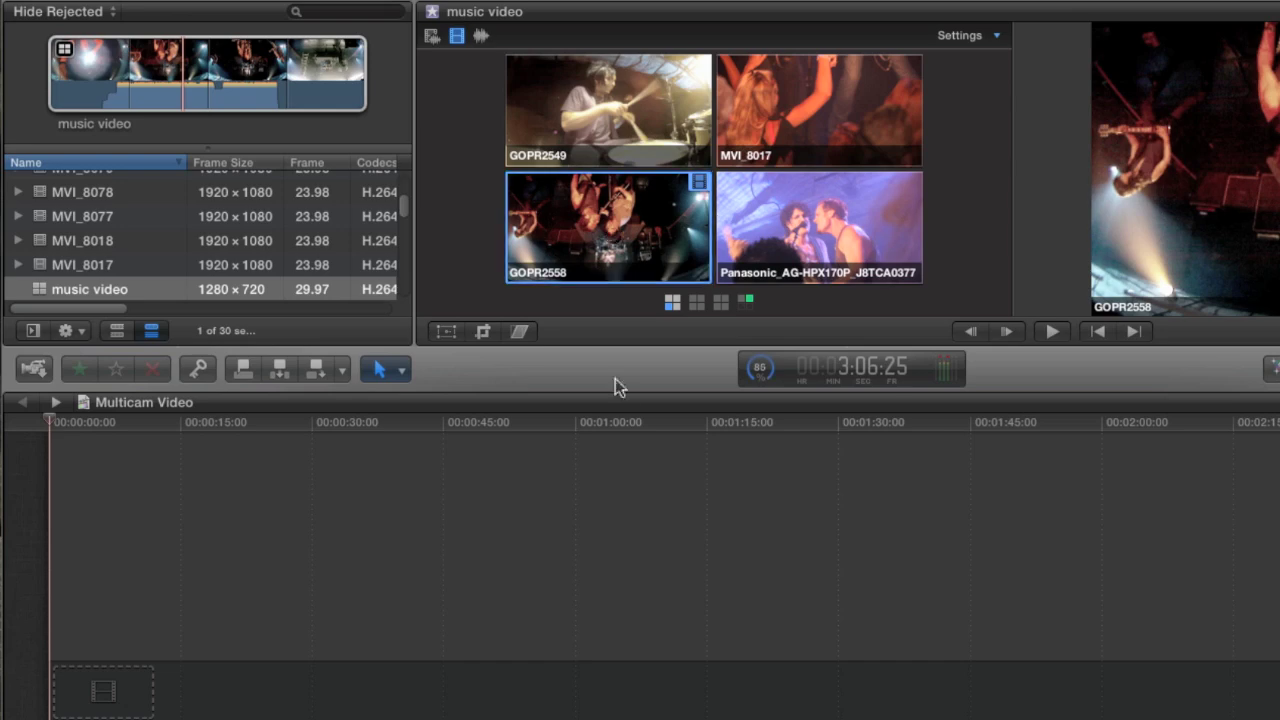
Enlarge the angle viewer, insert the music video clip into the timeline and fit it to view
drag(640, 349, 648, 481)
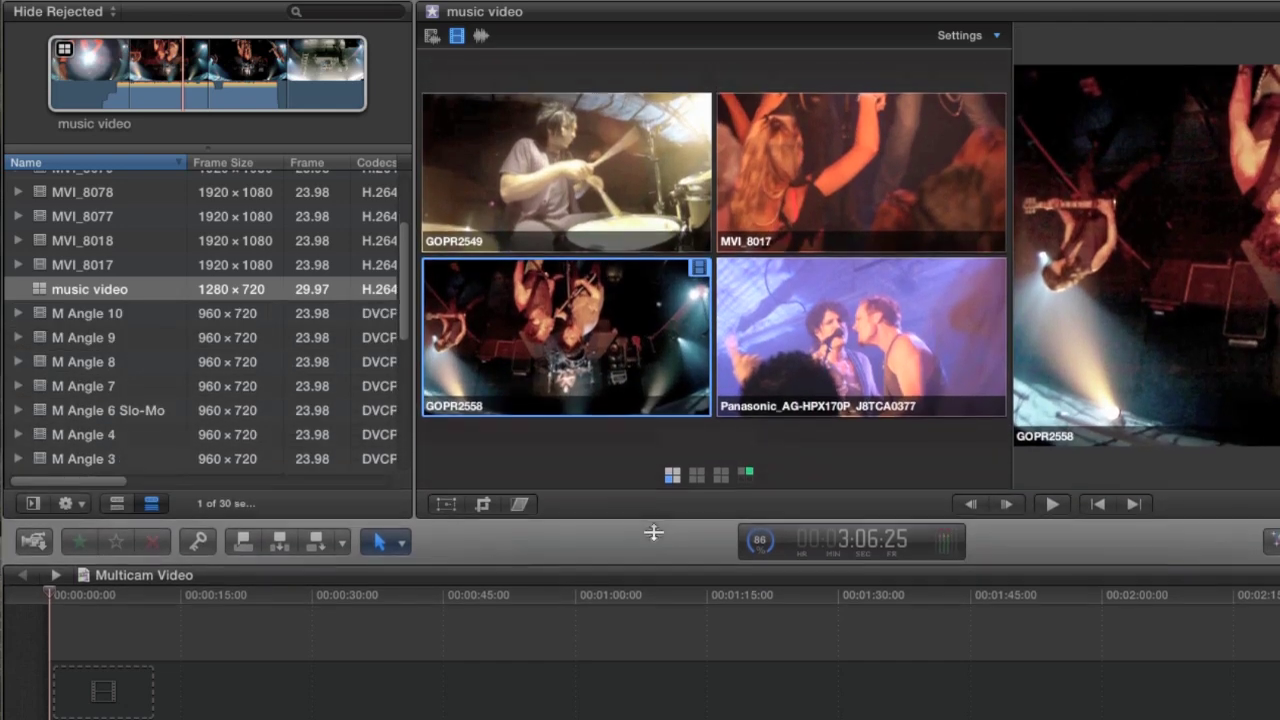
drag(653, 535, 653, 501)
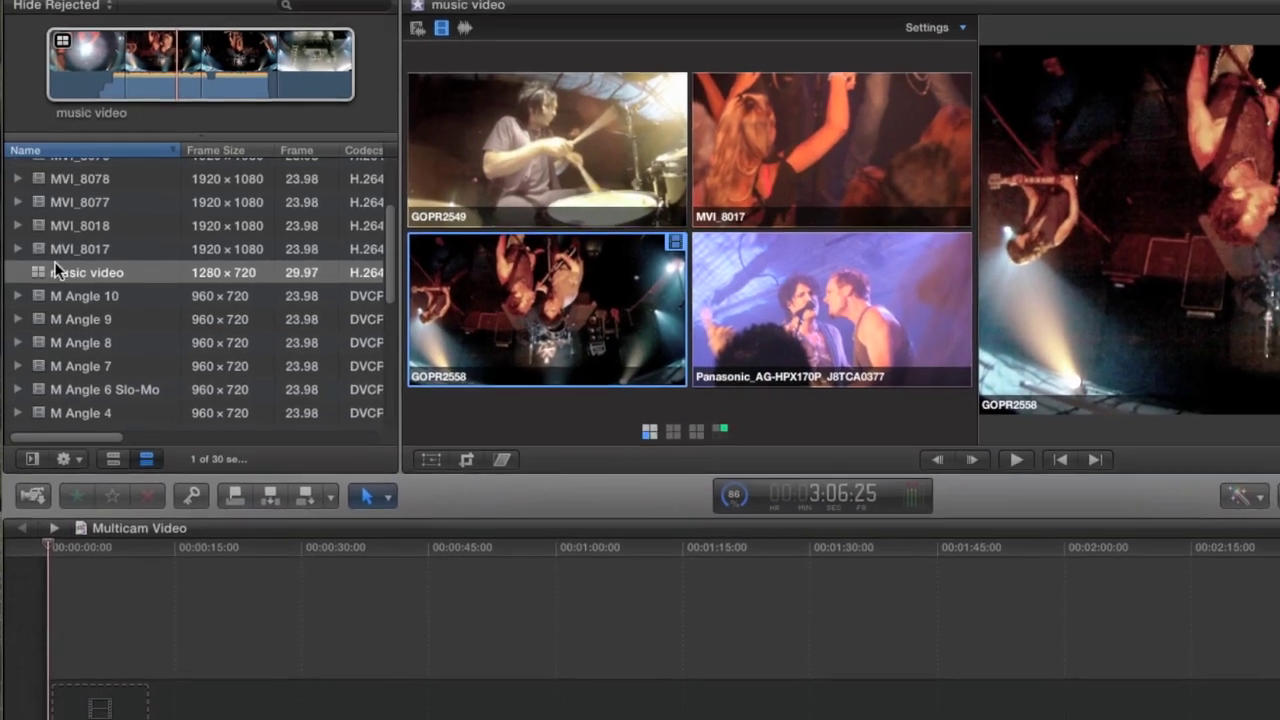
click(40, 291)
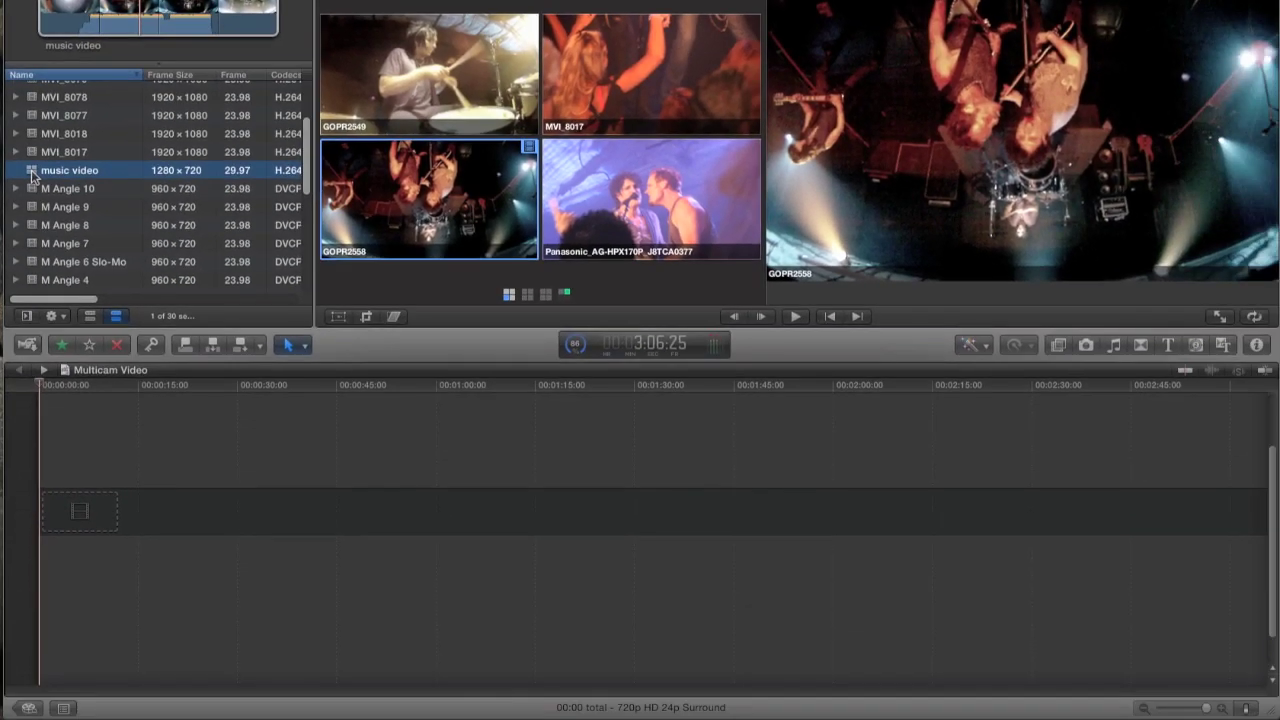
key(w)
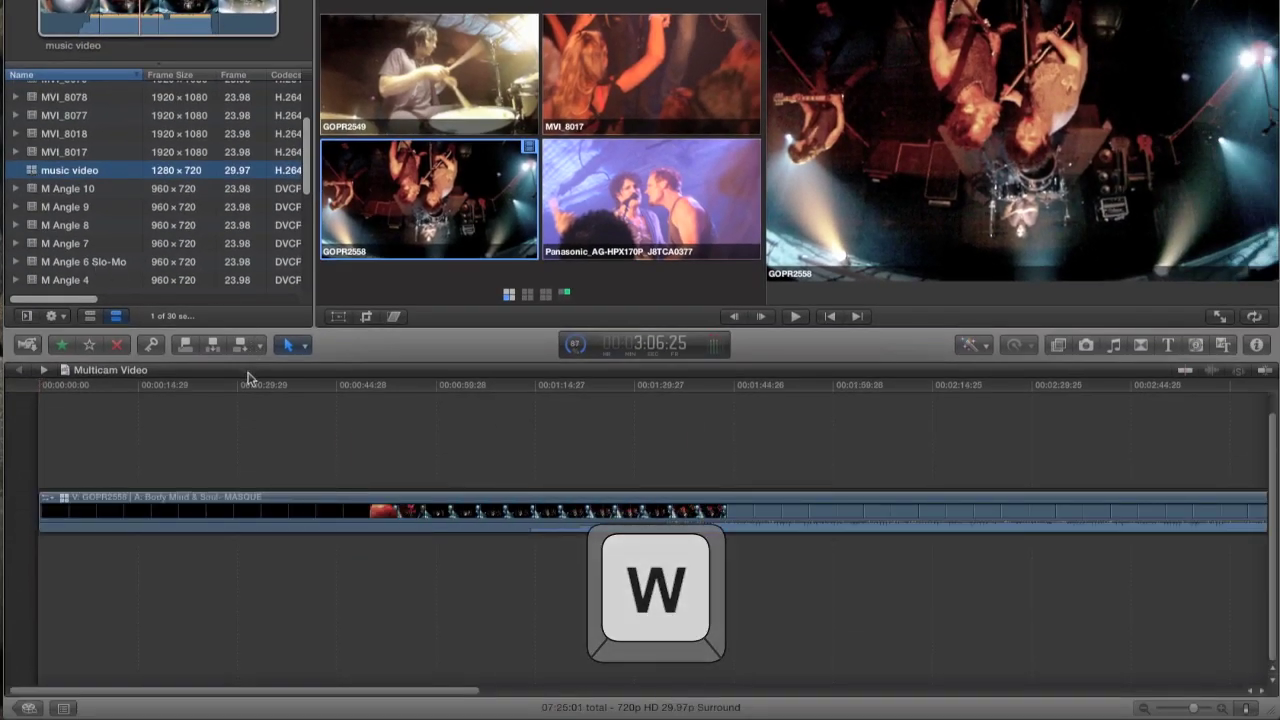
click(245, 386)
key(shift+z)
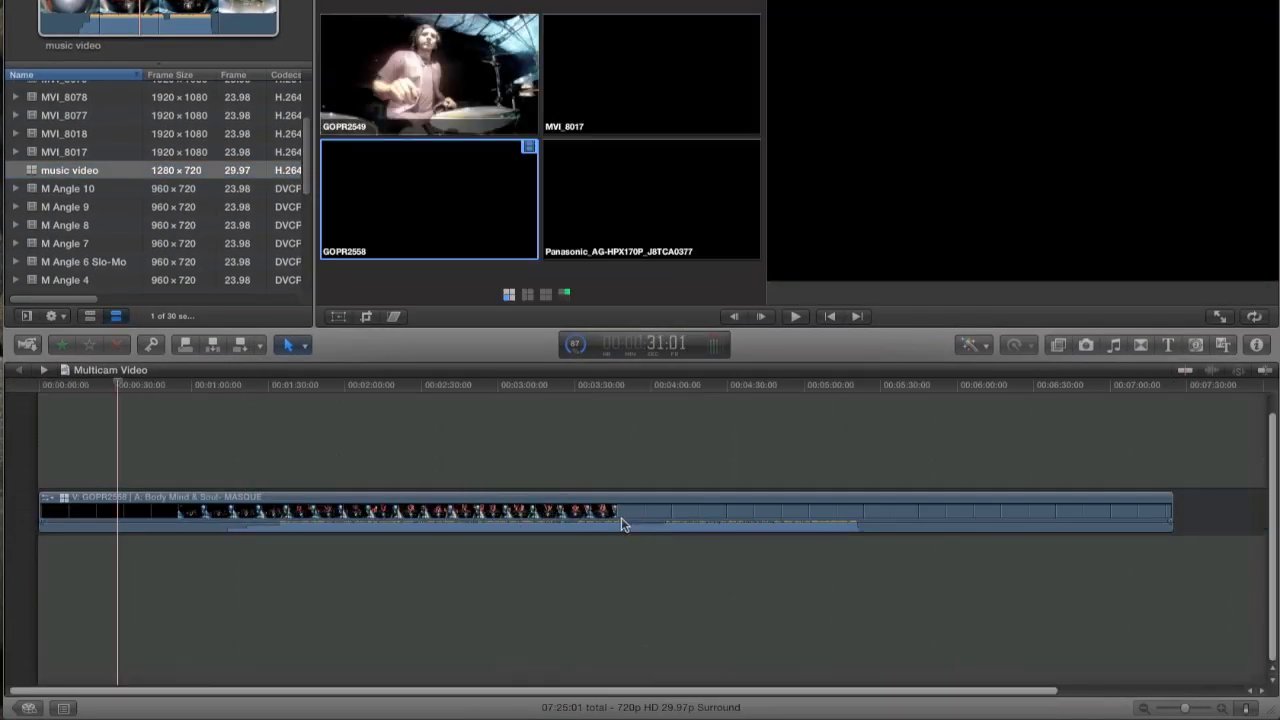
Show timeline clips as name-only bars
click(1248, 708)
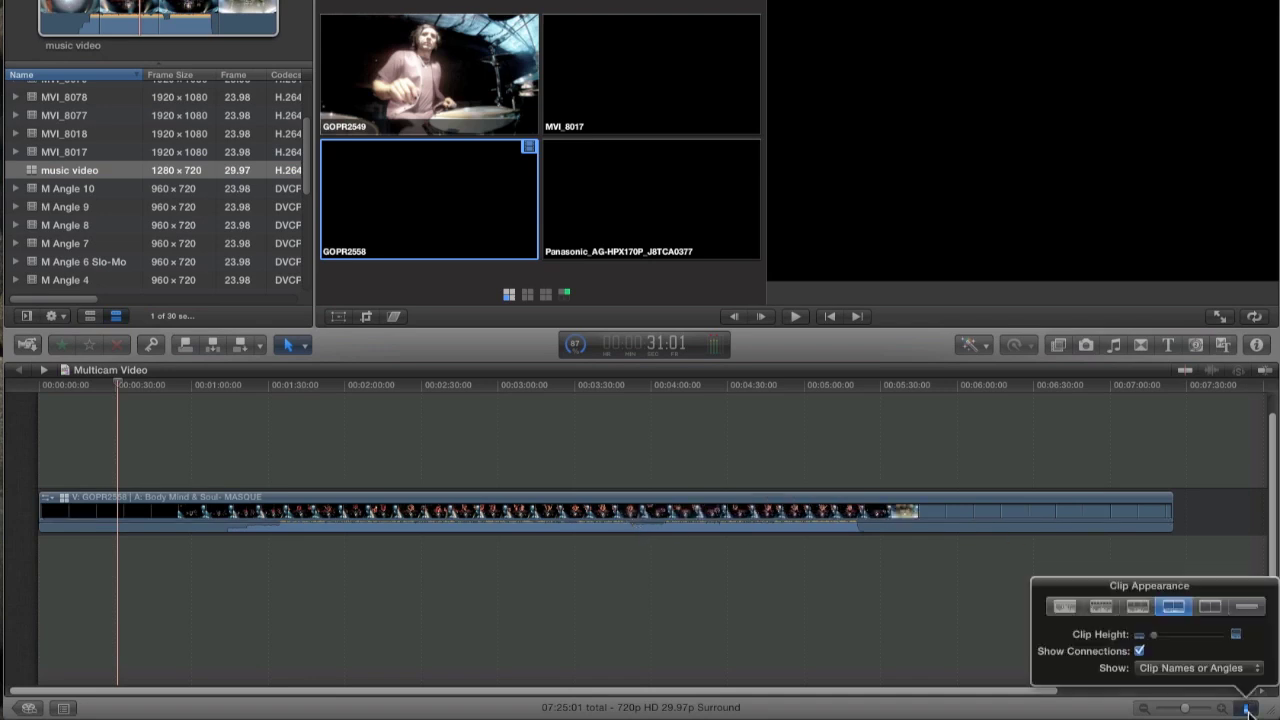
click(1246, 606)
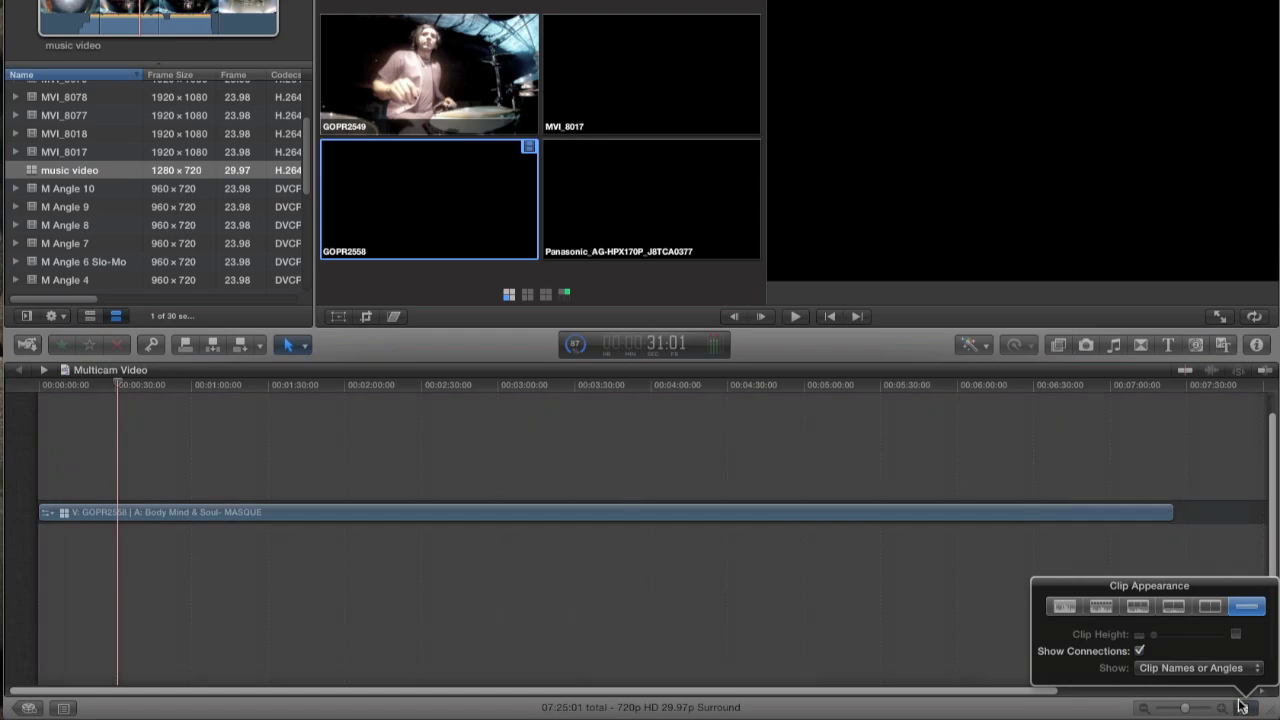
click(100, 355)
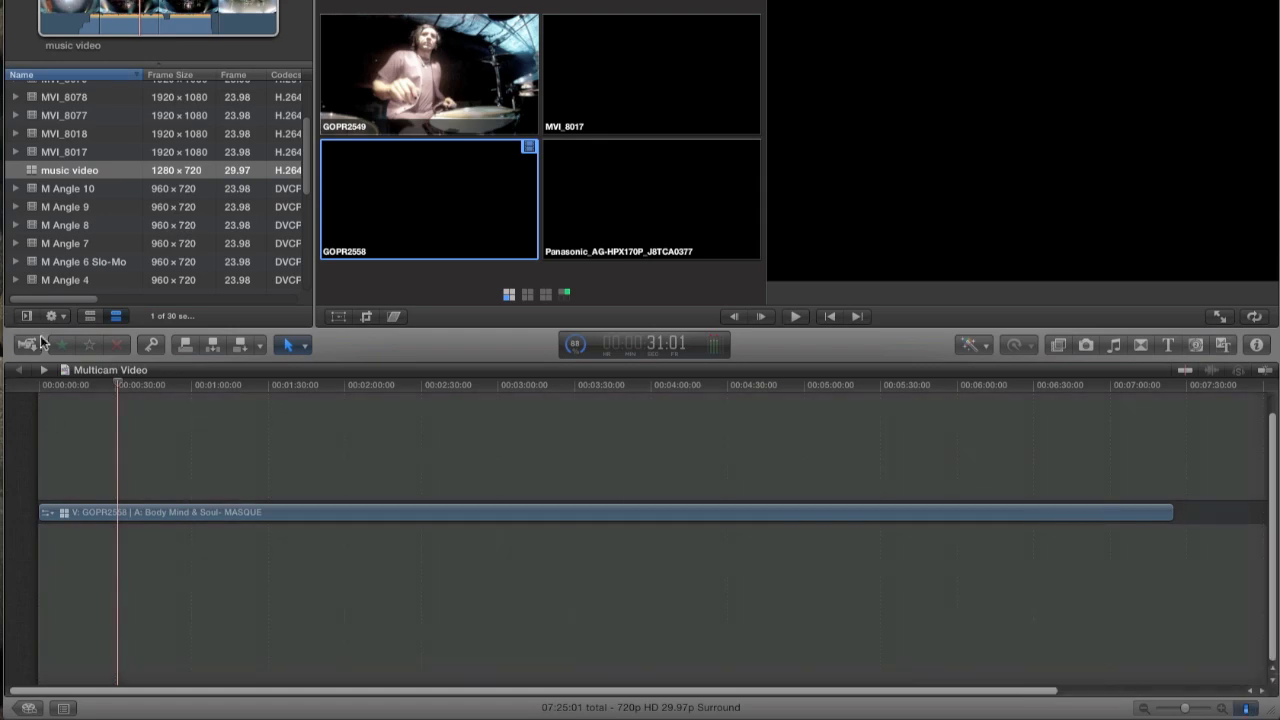
Play from about 1:02, cutting live to GOPR2549, Panasonic, GOPR2558 and MVI_8017
drag(118, 390, 197, 397)
key(space)
key(1)
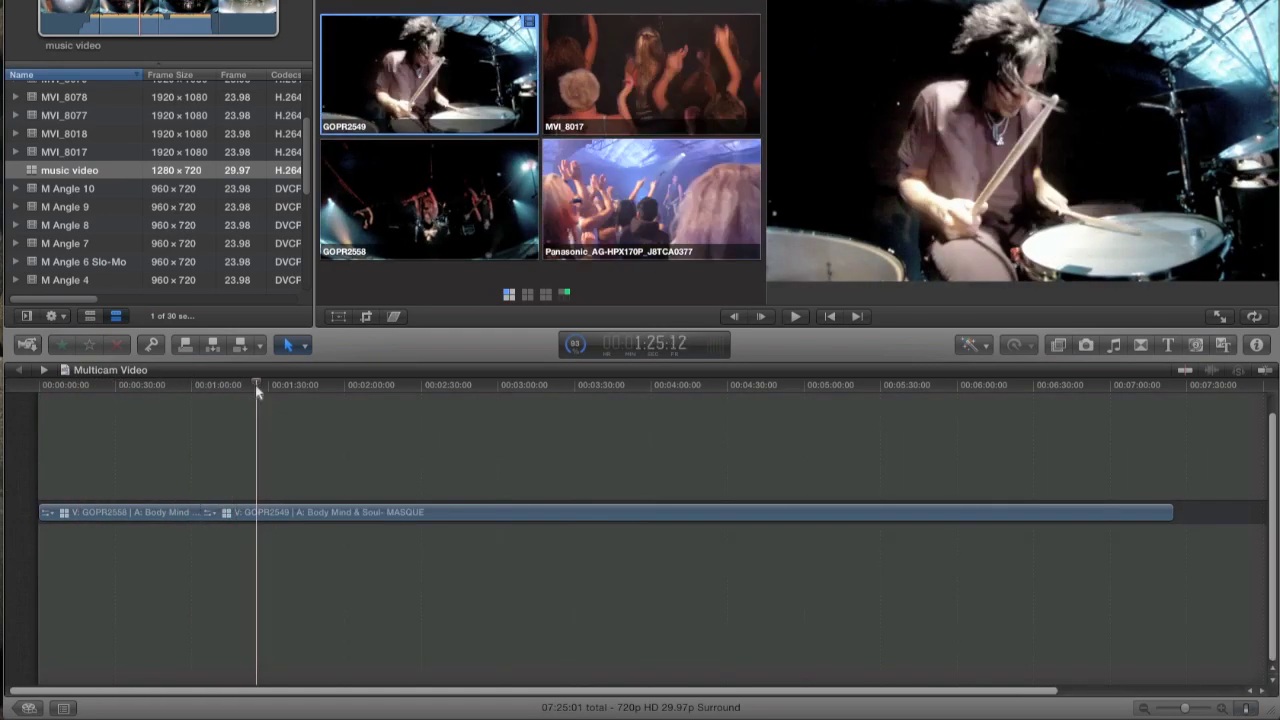
super+click(495, 205)
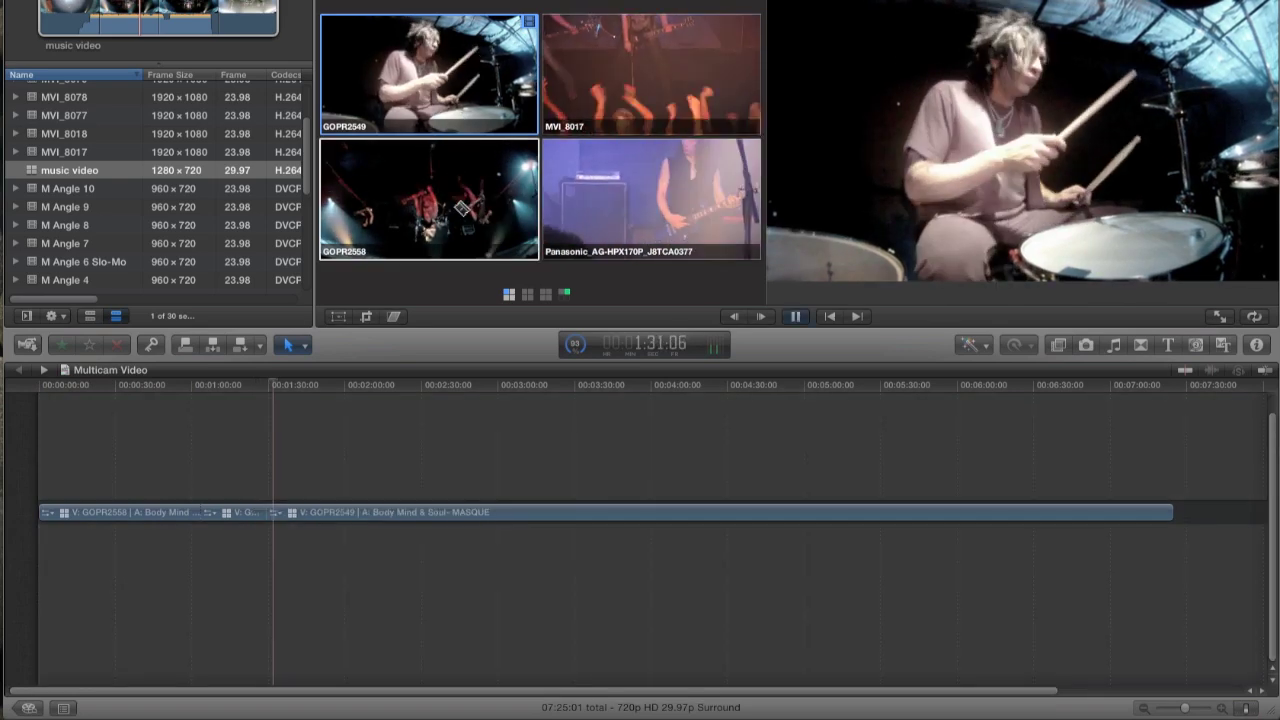
key(4)
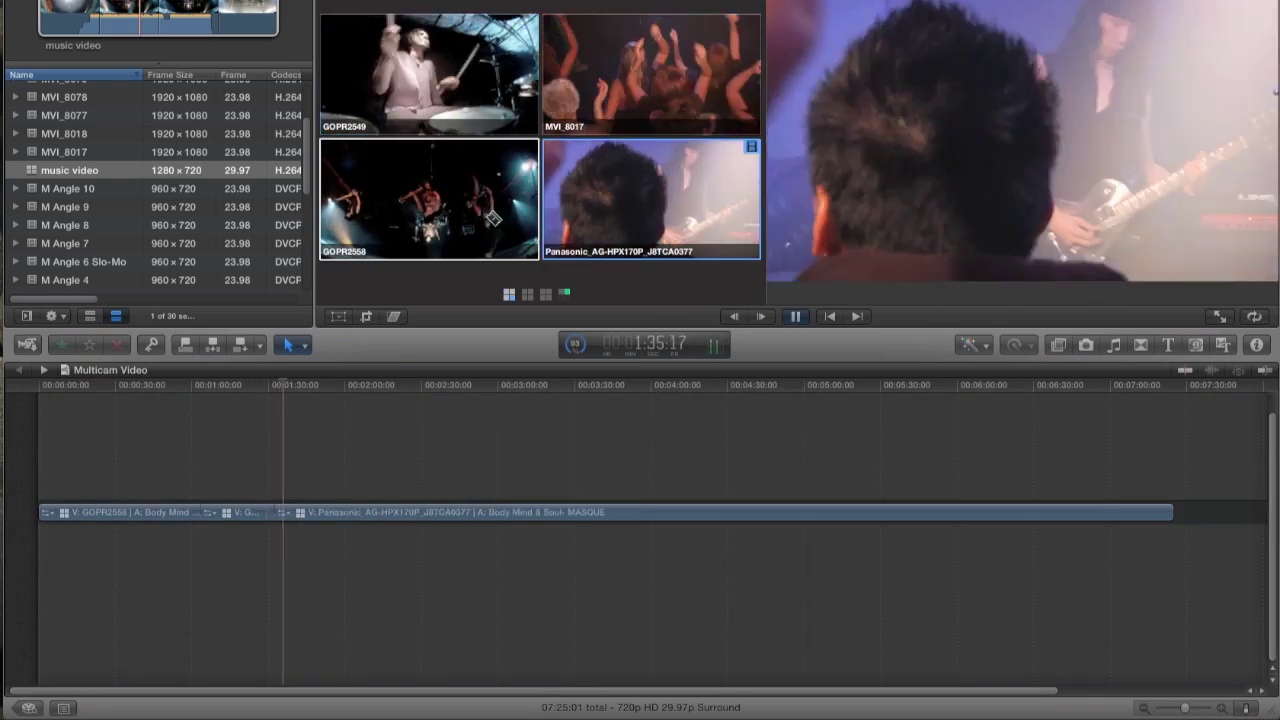
super+click(495, 217)
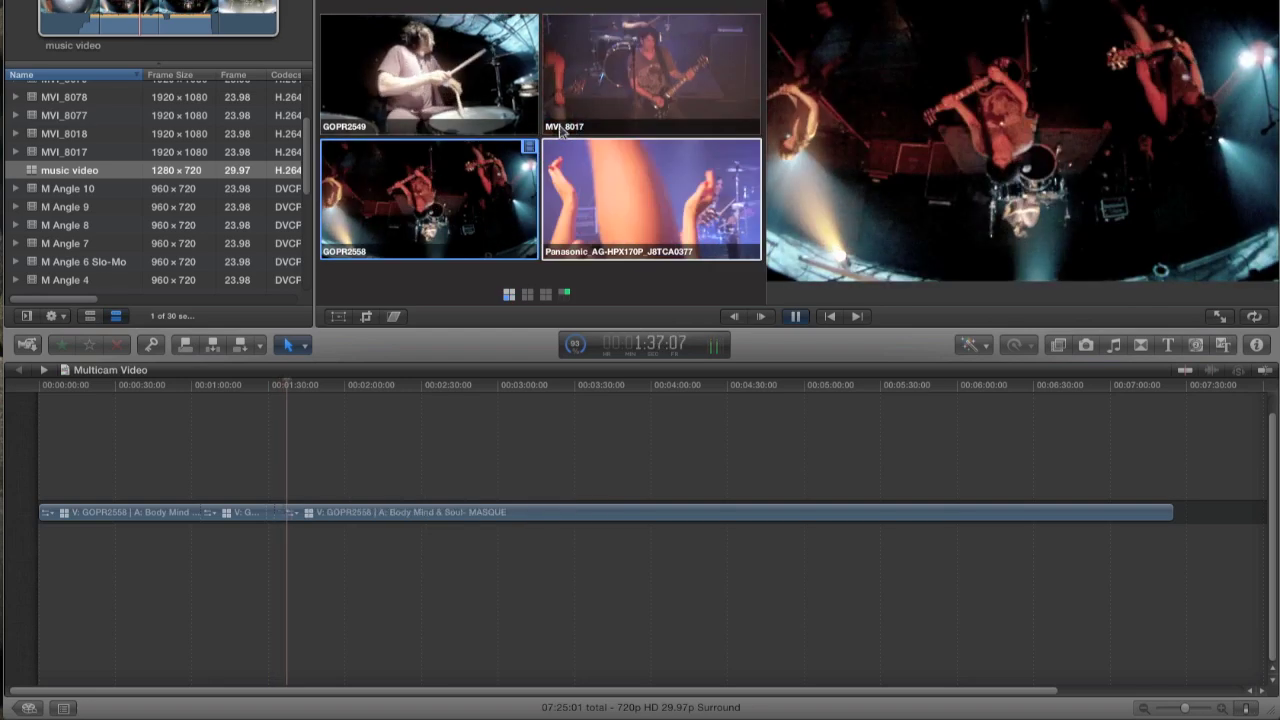
click(609, 90)
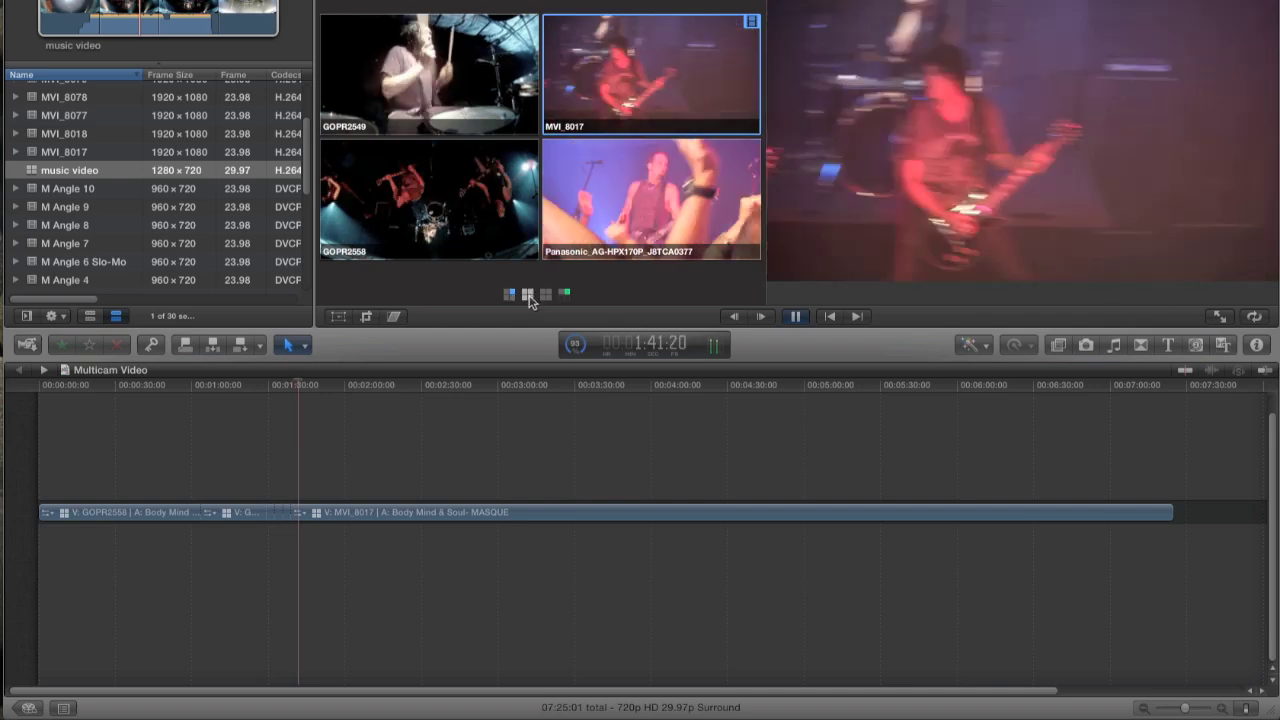
Cut to GOPR2544 from the next bank, stop at 1:51:15, and return the playhead to 1:49:09
key(shift+apostrophe)
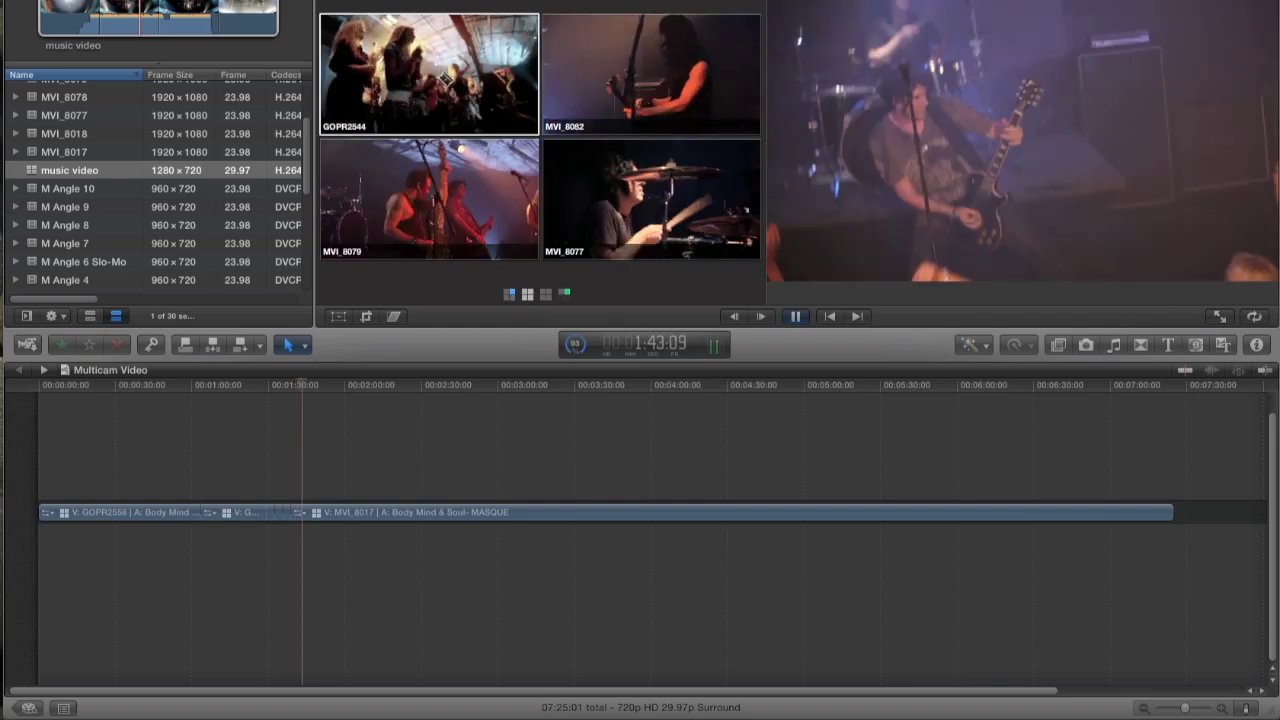
click(446, 77)
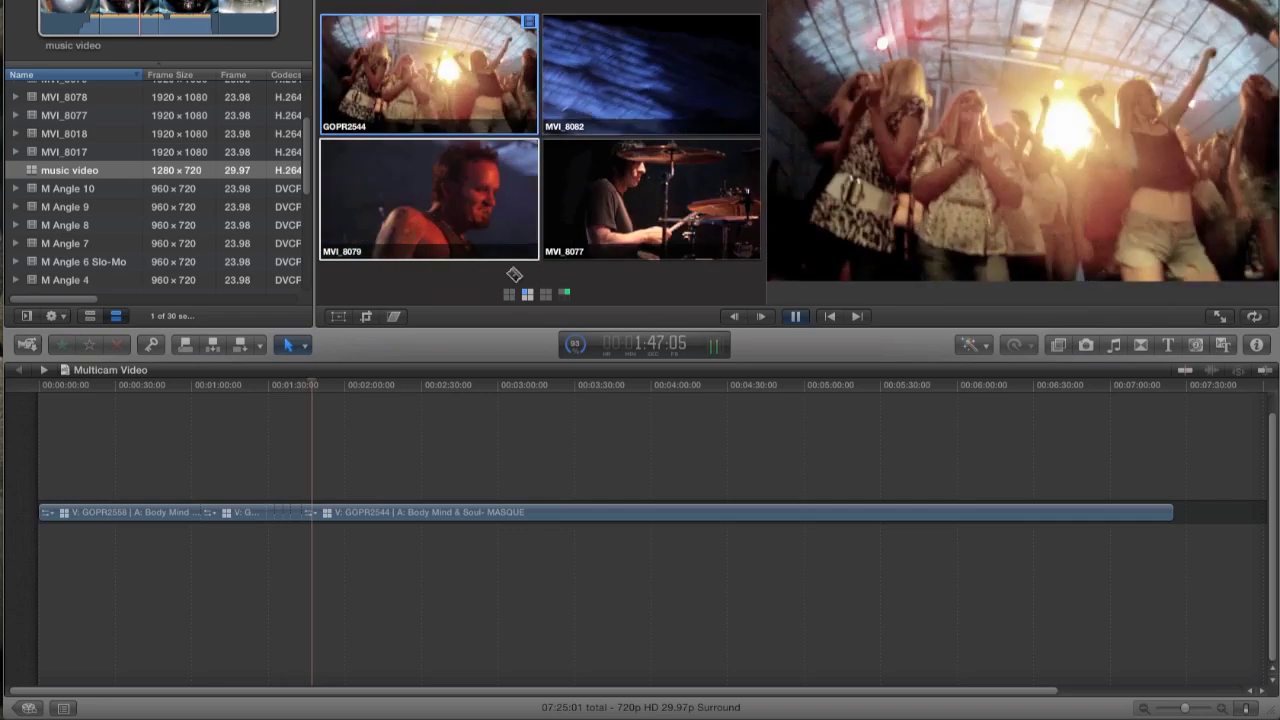
click(546, 294)
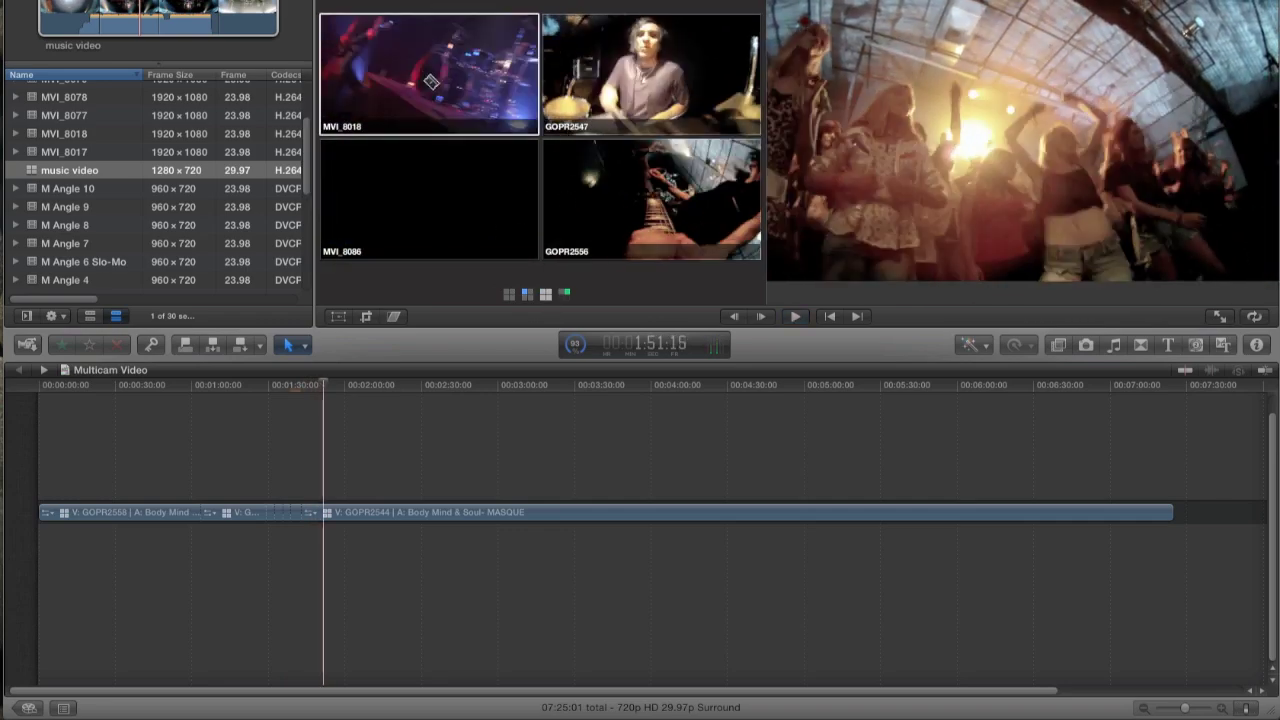
key(space)
click(437, 210)
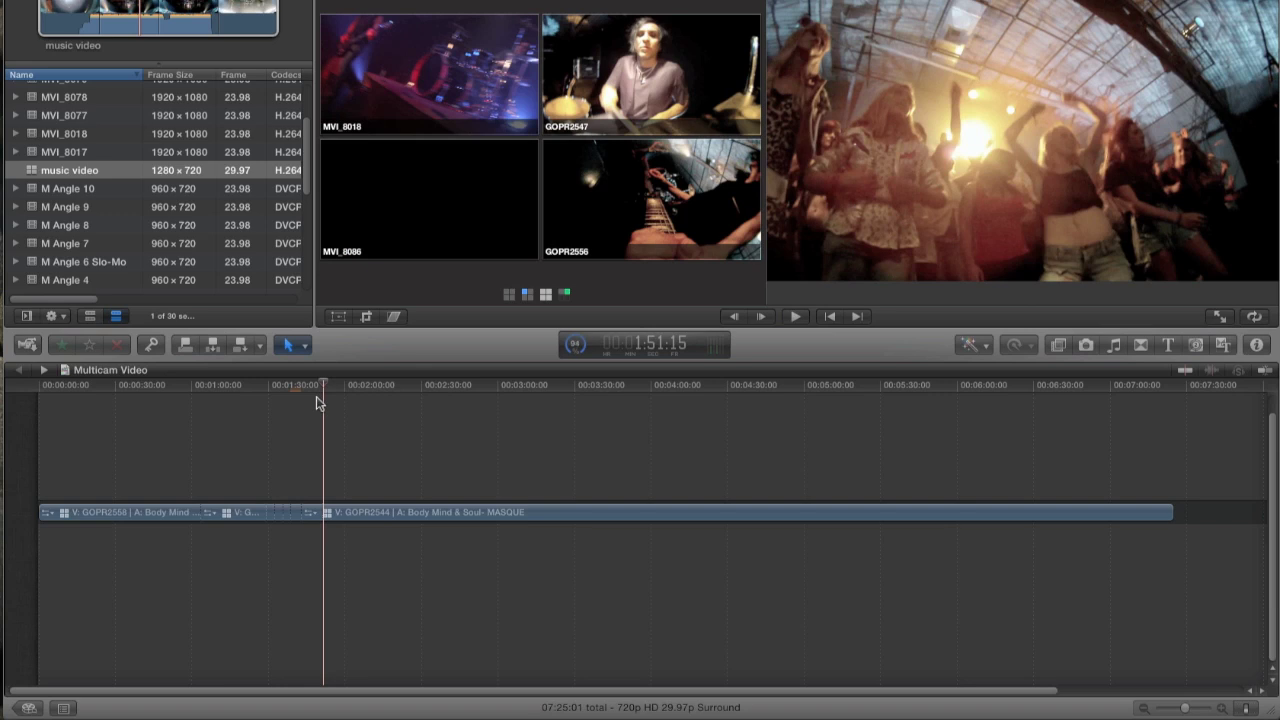
click(317, 395)
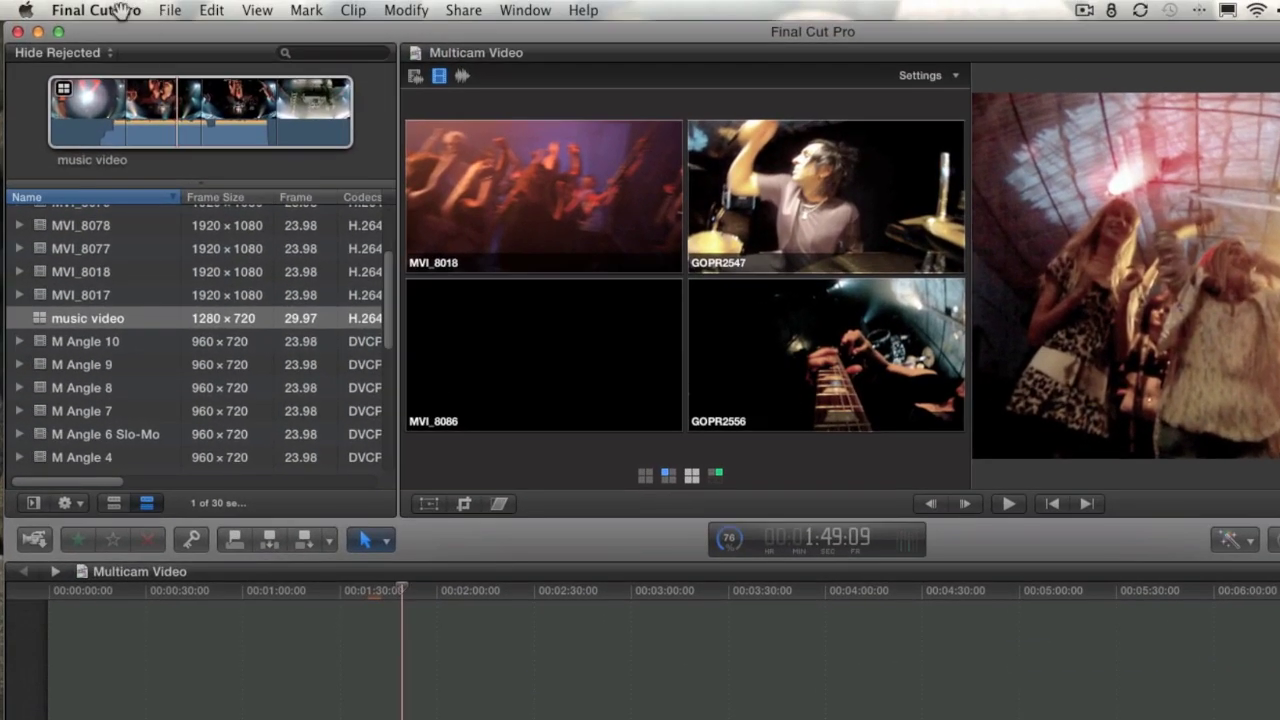
Set the Playback preference to Use proxy media and close Preferences
click(118, 10)
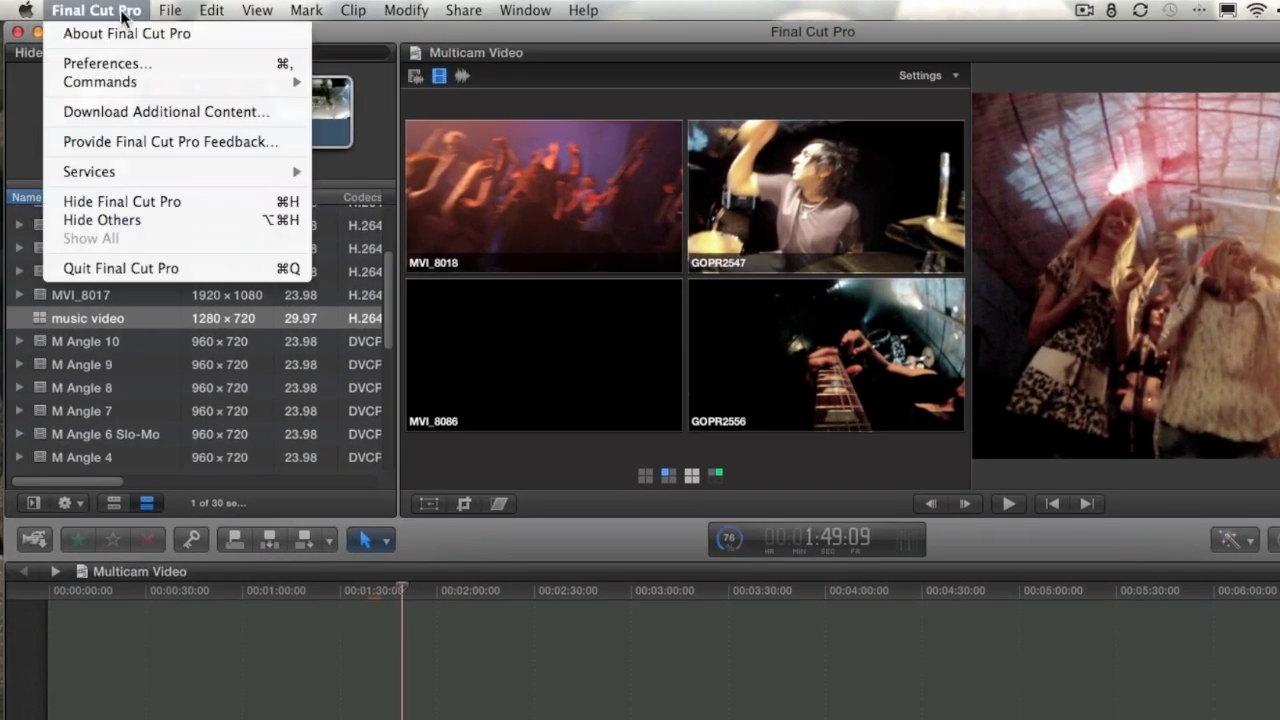
click(117, 60)
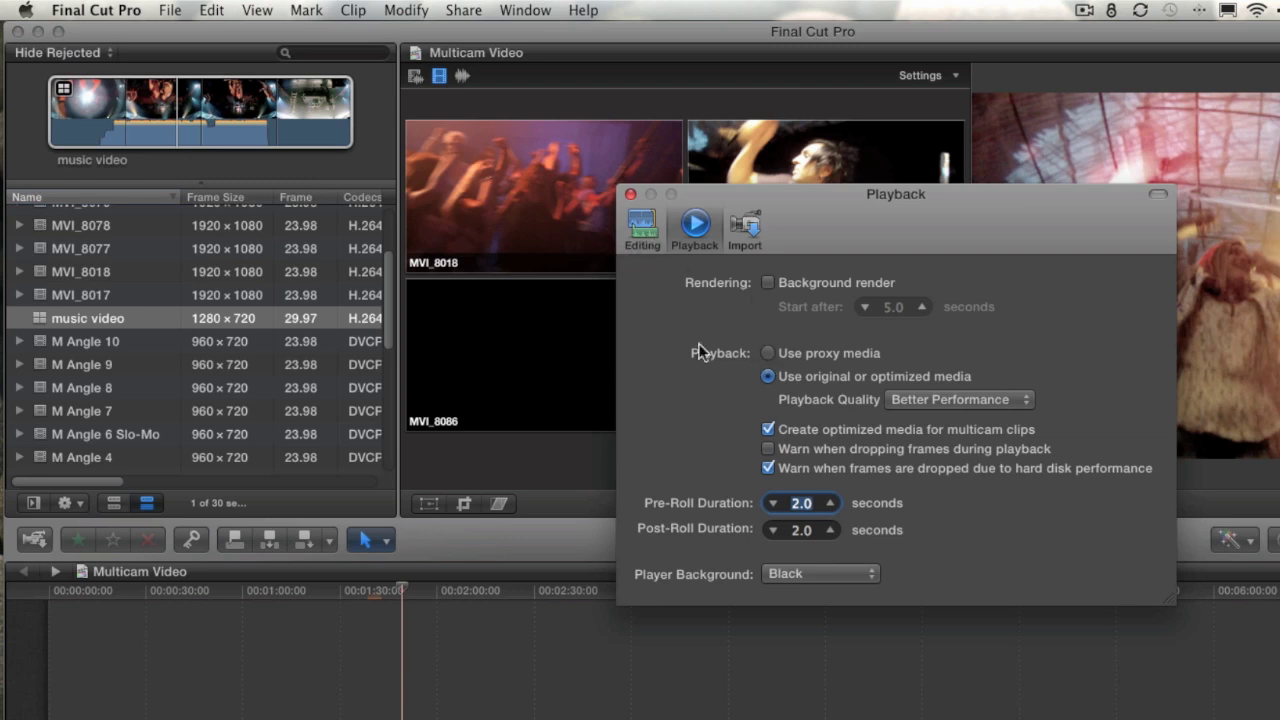
click(768, 353)
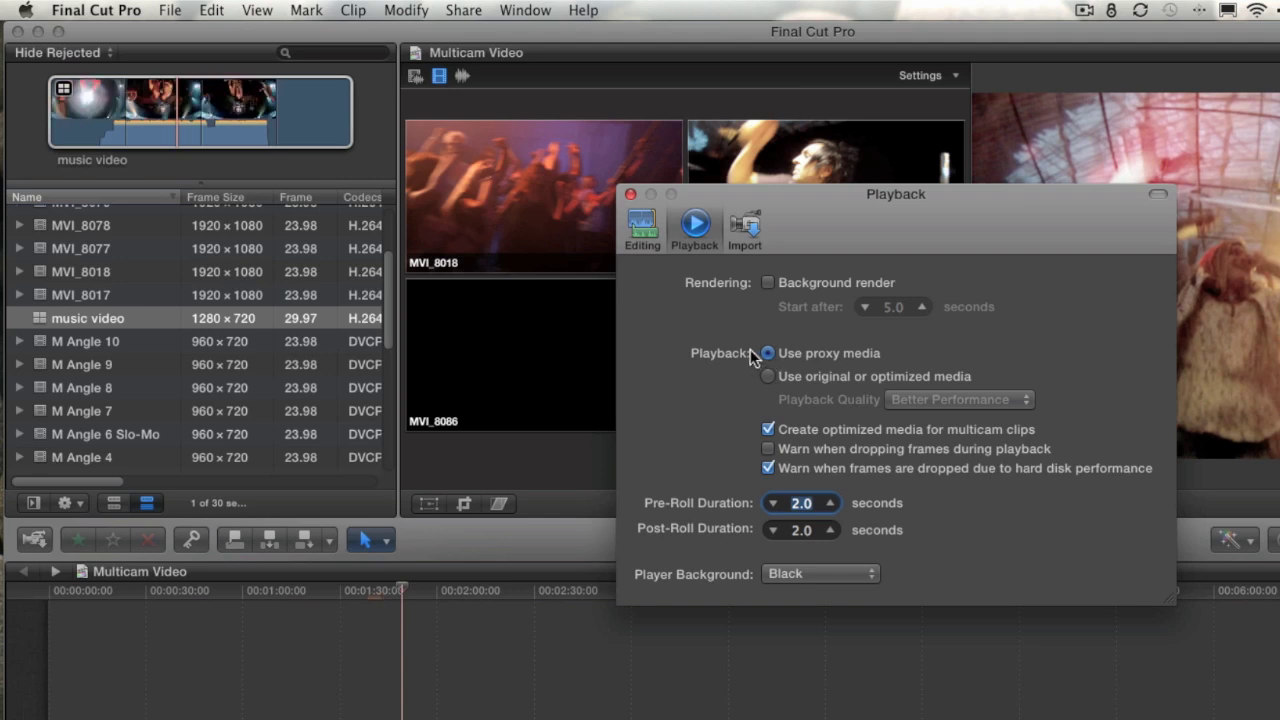
click(630, 194)
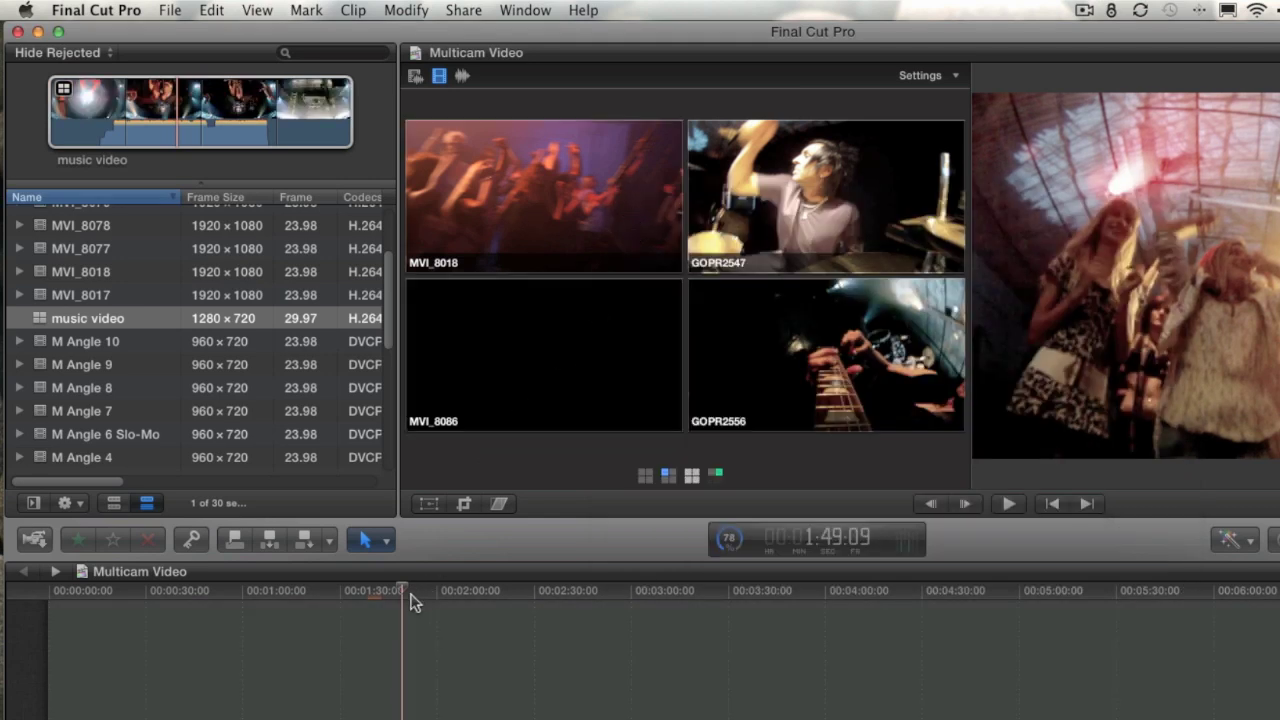
From about 1:54, cut live to GOPR2556, GOPR2547 and MVI_8018, stopping at 2:03:19, then zoom in
drag(396, 594, 420, 598)
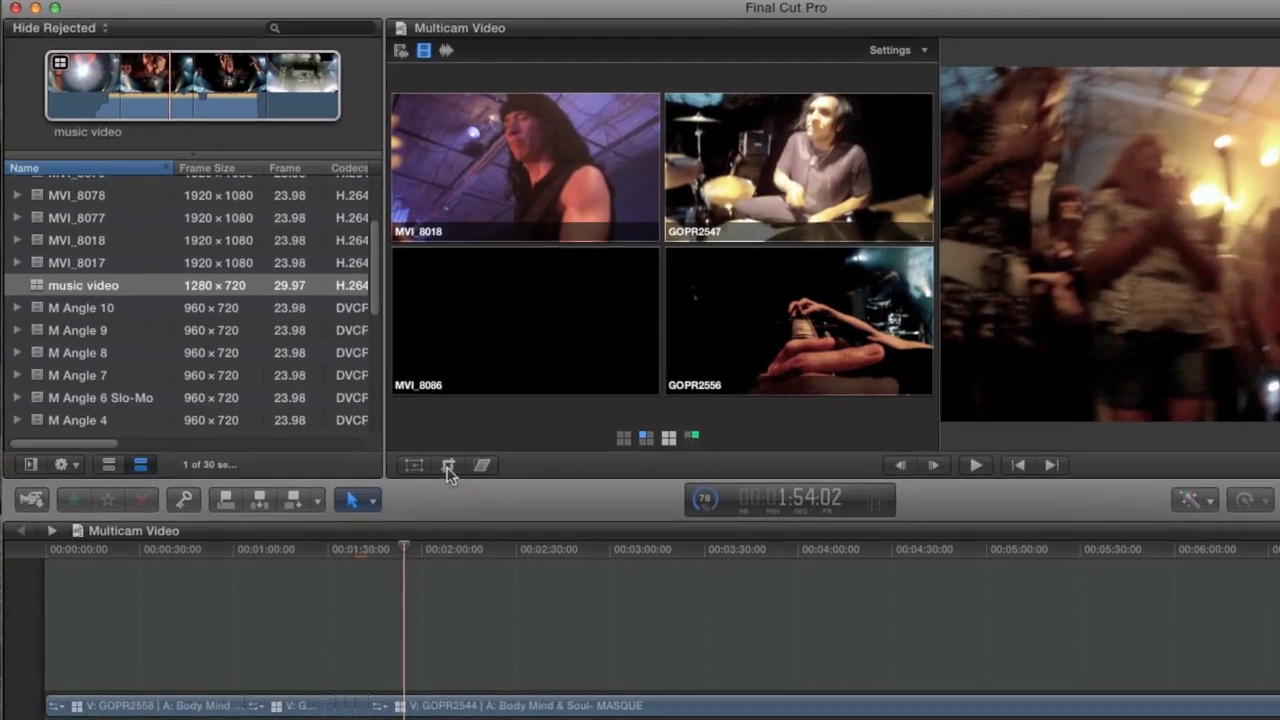
key(space)
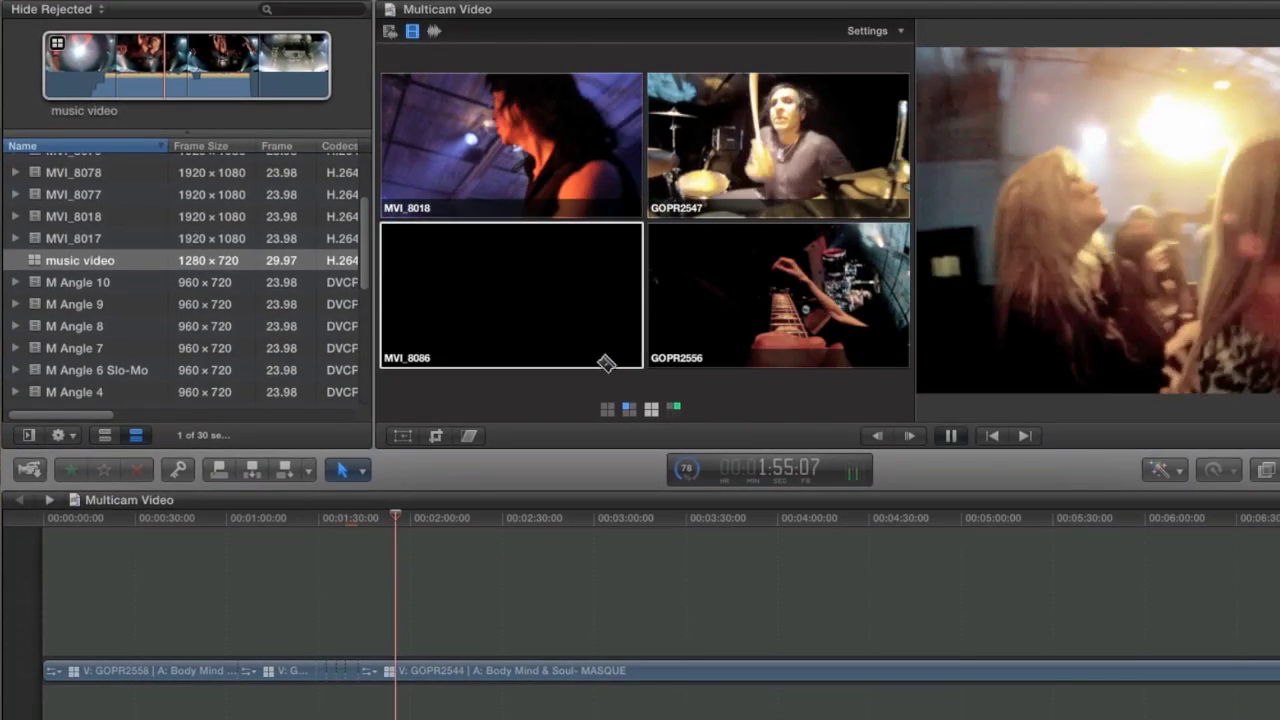
click(720, 331)
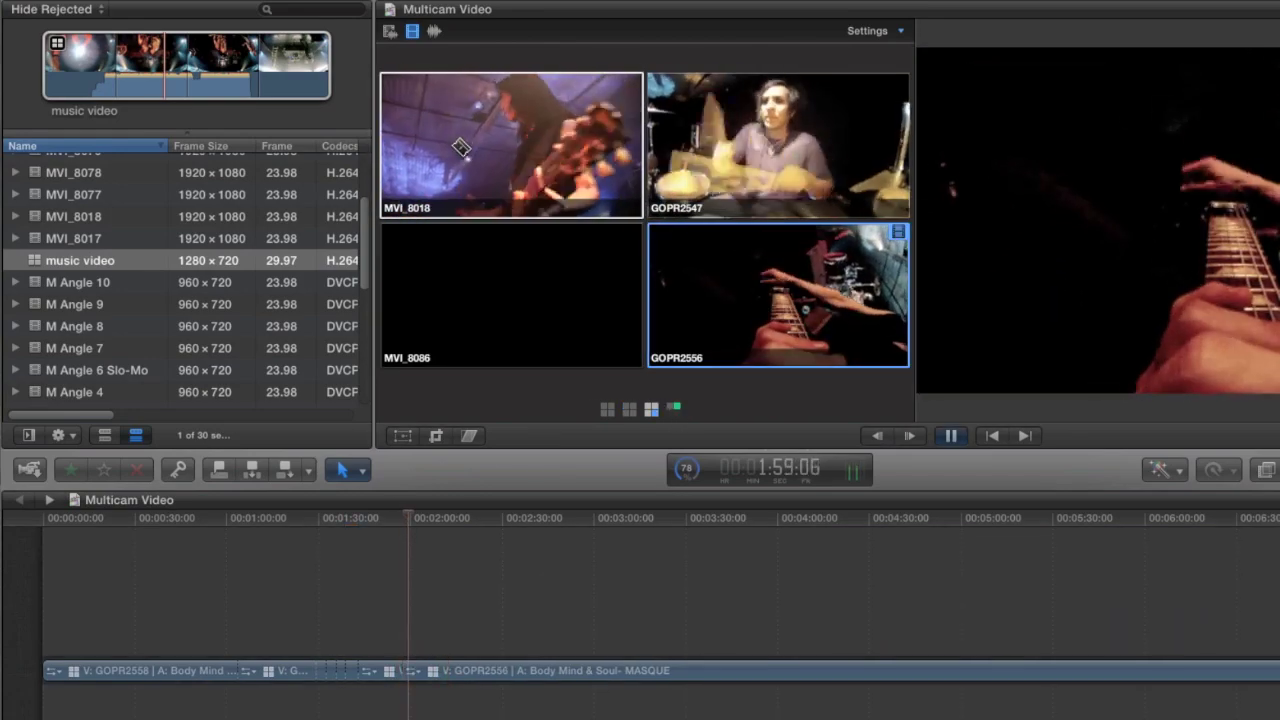
click(680, 148)
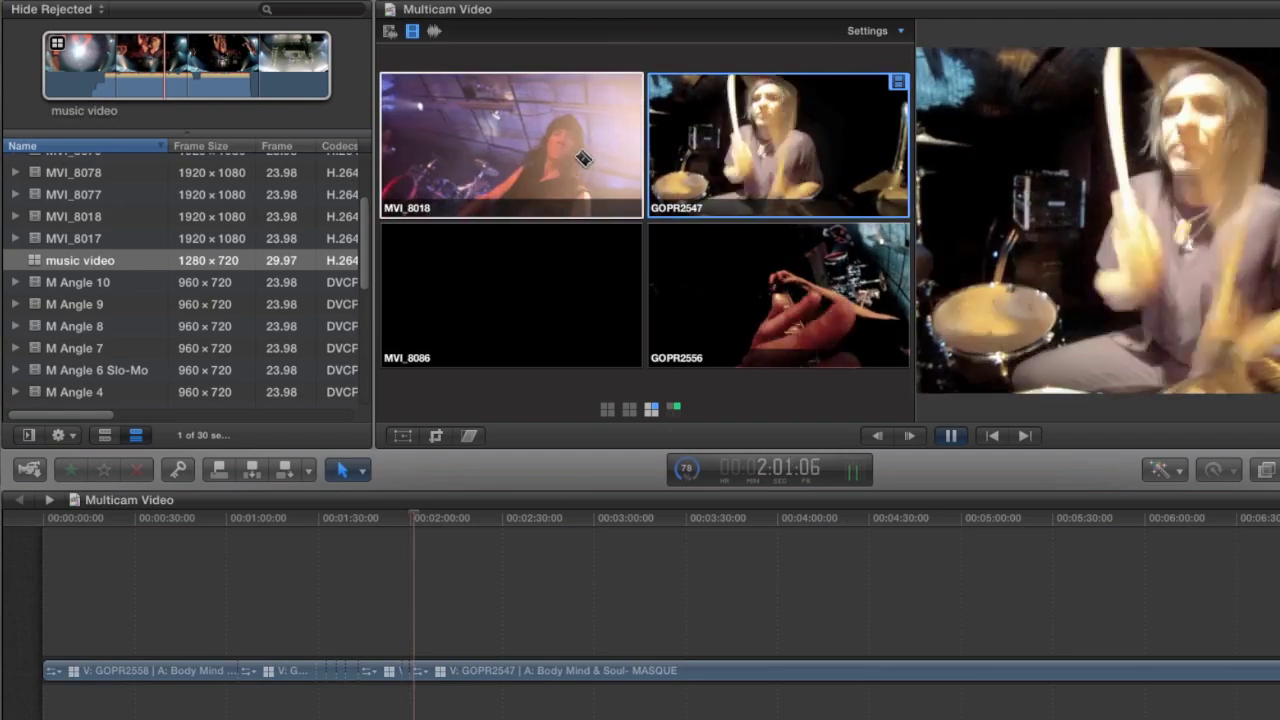
click(535, 168)
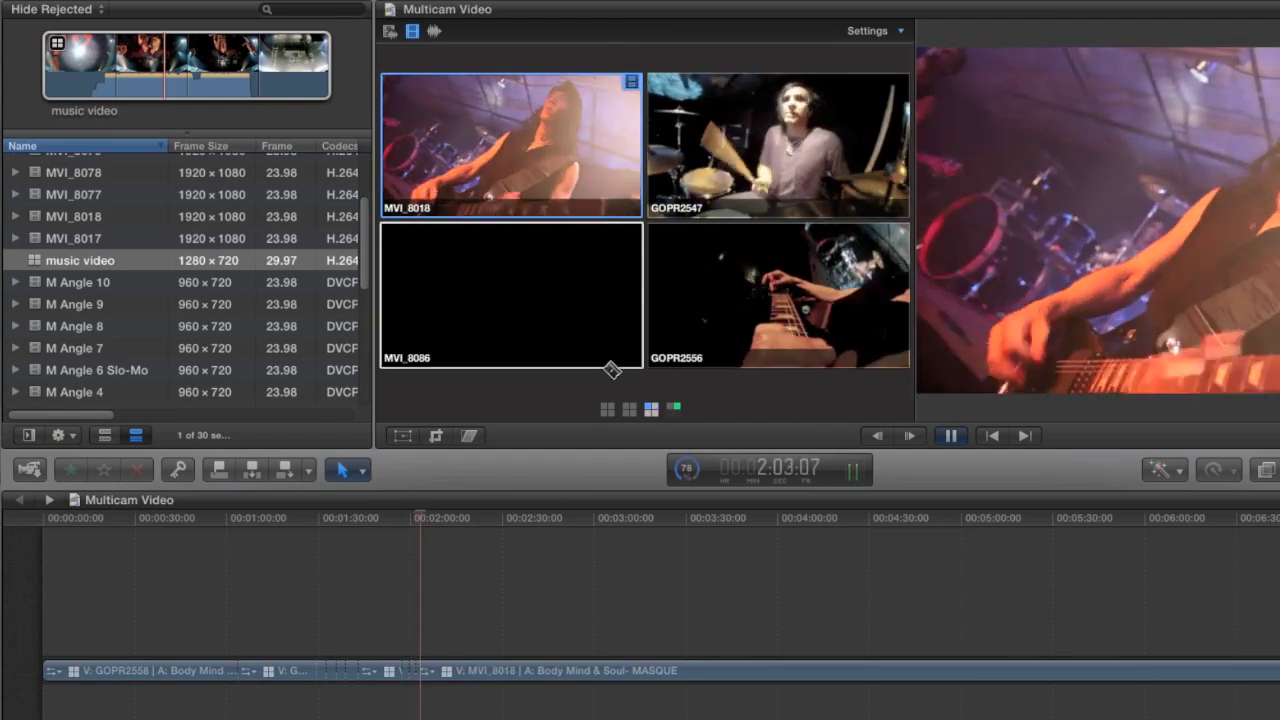
key(space)
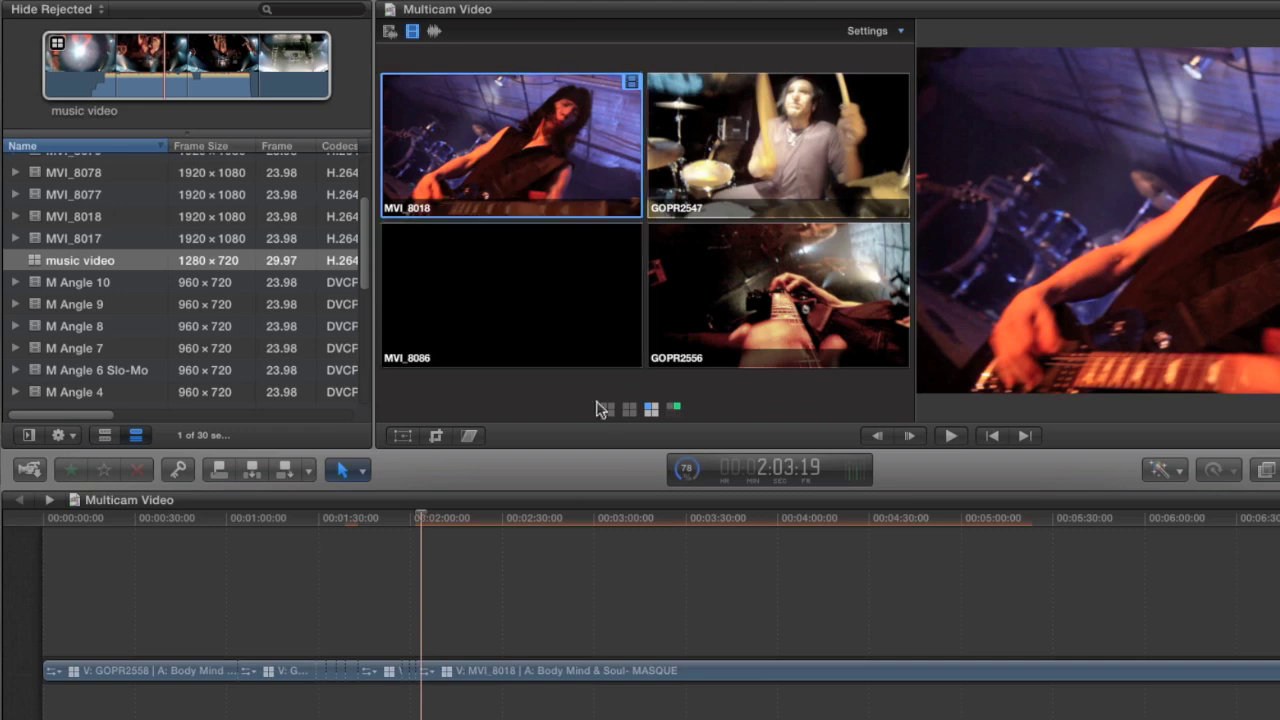
key(super+equal)
key(super+equal)
key(super+equal)
key(super+equal)
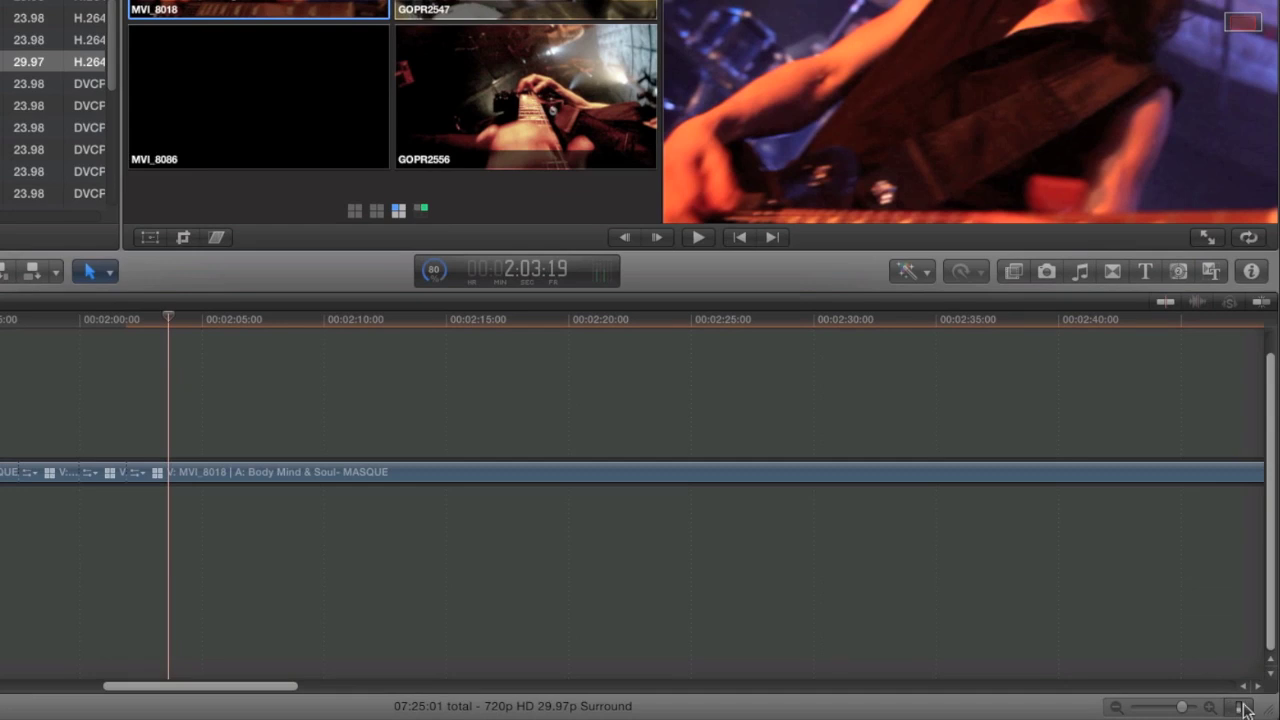
Show timeline clips as filmstrips with audio waveforms and place the playhead near 1:57
click(1242, 707)
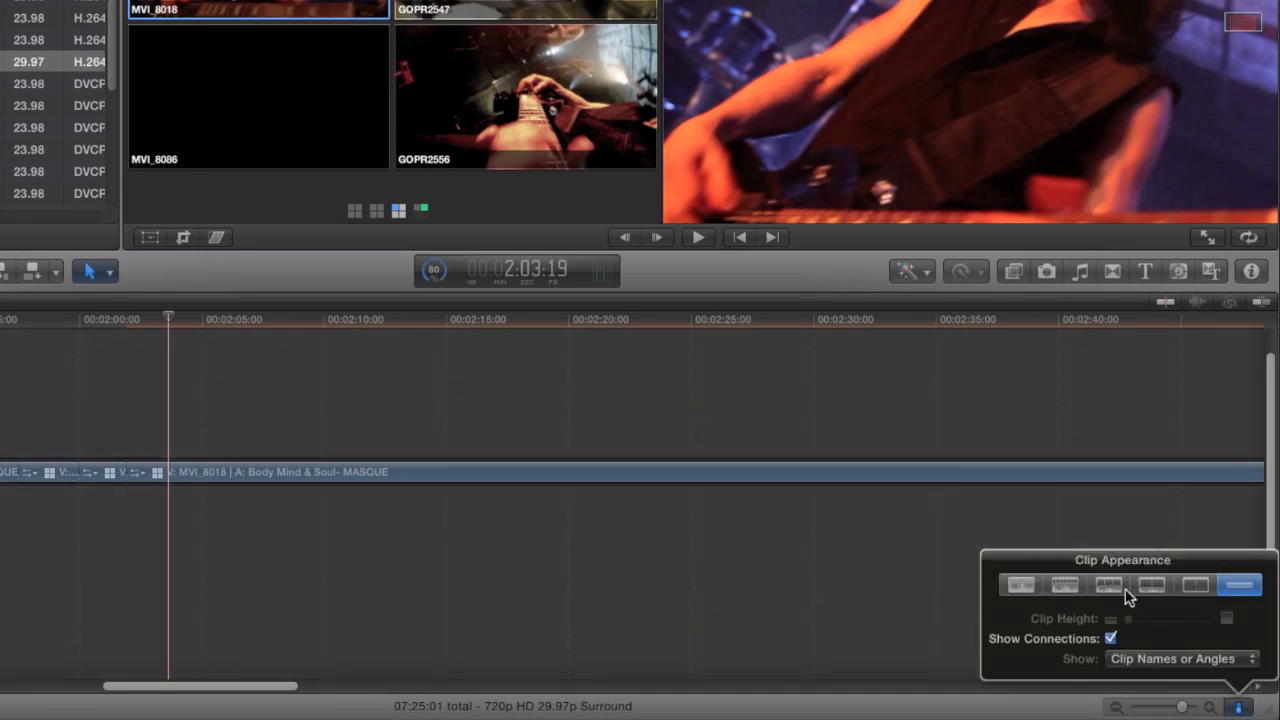
click(1151, 585)
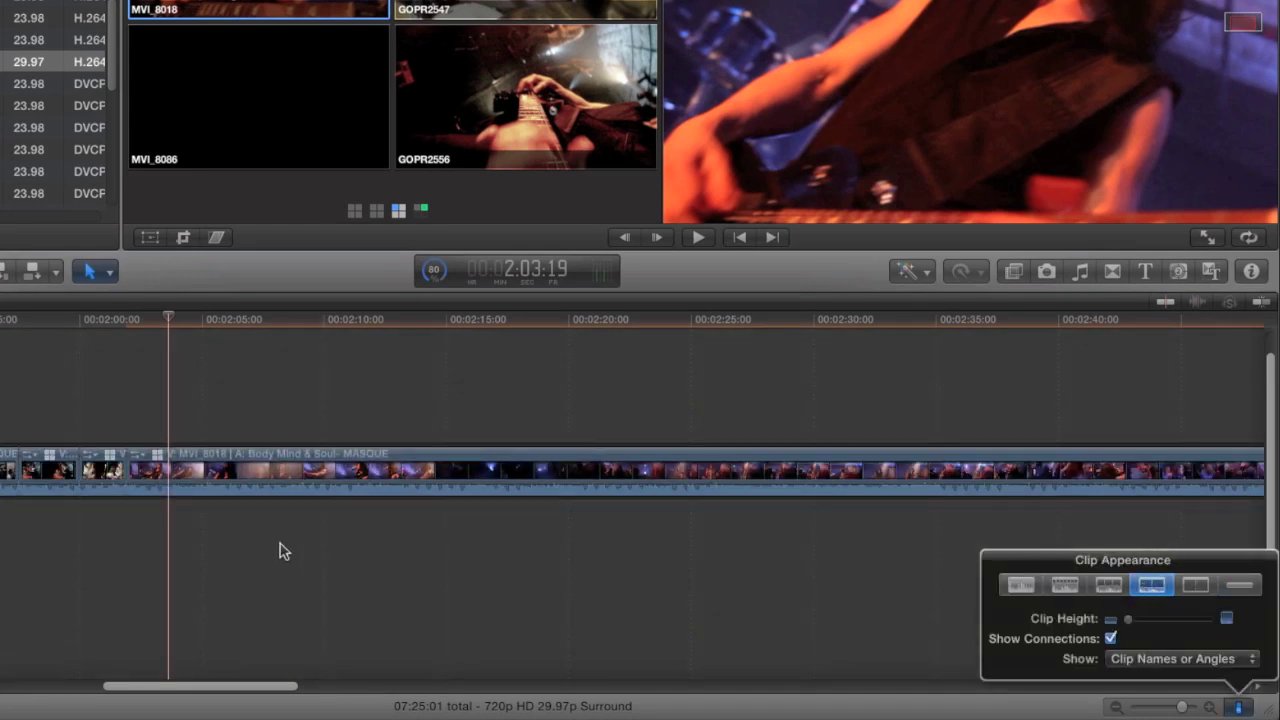
drag(175, 690, 149, 688)
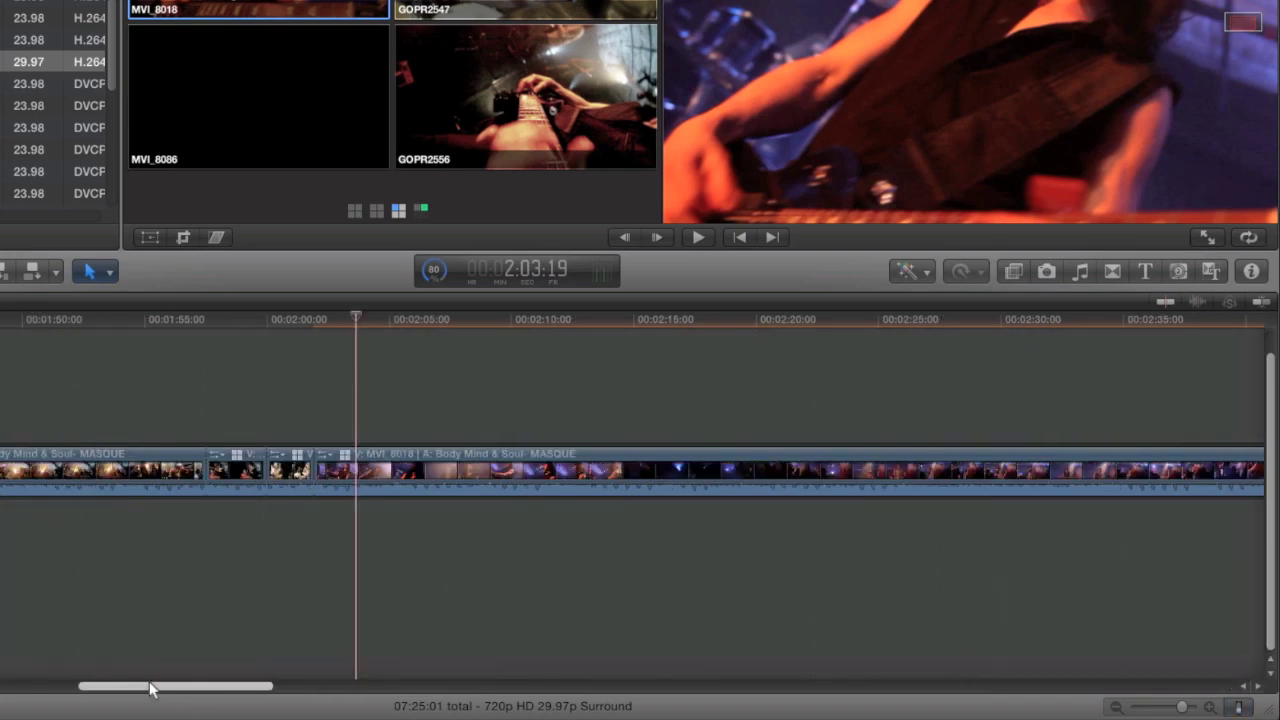
click(207, 470)
Roll the GOPR2556 segment's edits, one 17 frames earlier and the next 3 frames later
drag(205, 480, 265, 470)
click(236, 468)
key(t)
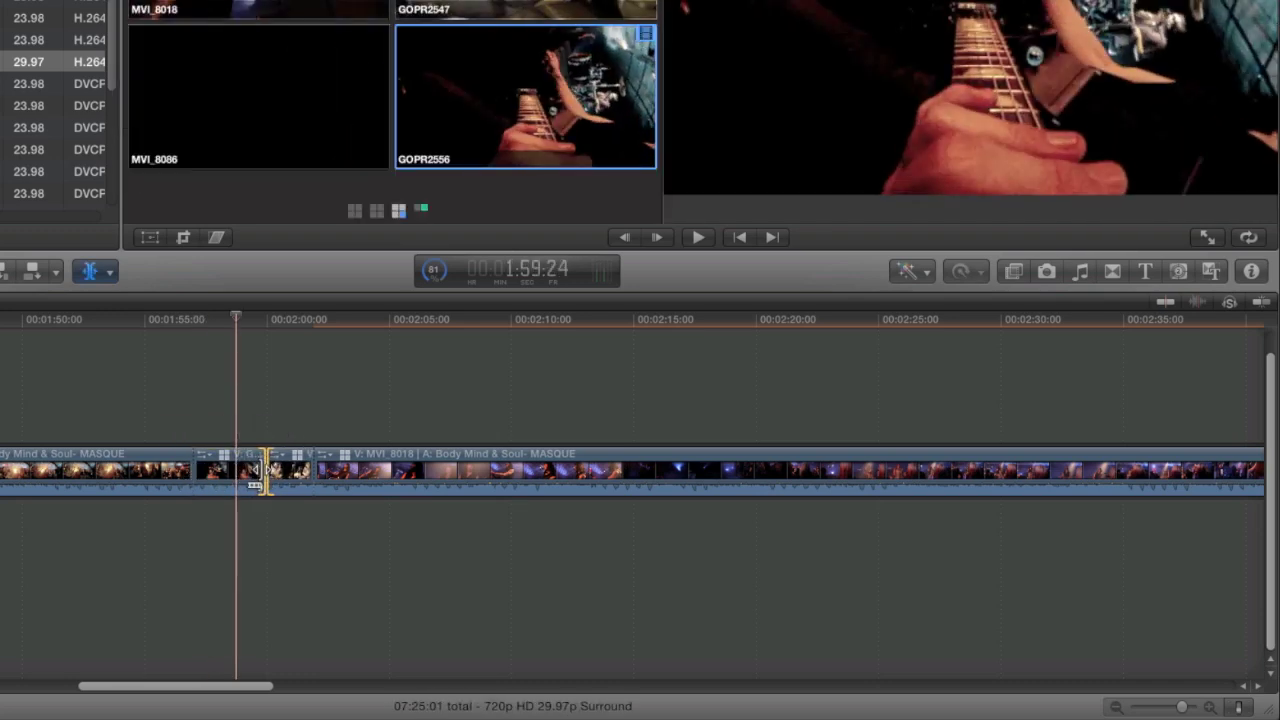
key(a)
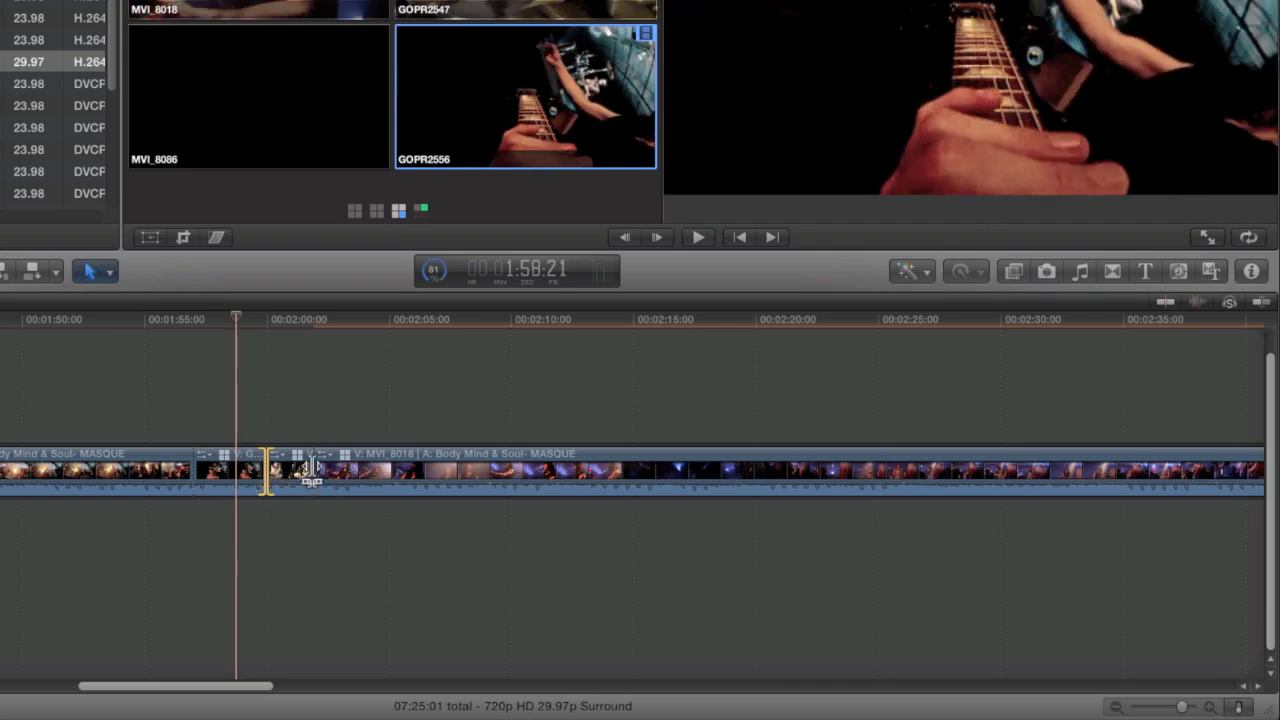
drag(316, 468, 344, 468)
click(315, 462)
mouse_move(314, 320)
mouse_down()
mouse_move(341, 322)
mouse_move(307, 324)
mouse_move(312, 334)
mouse_up()
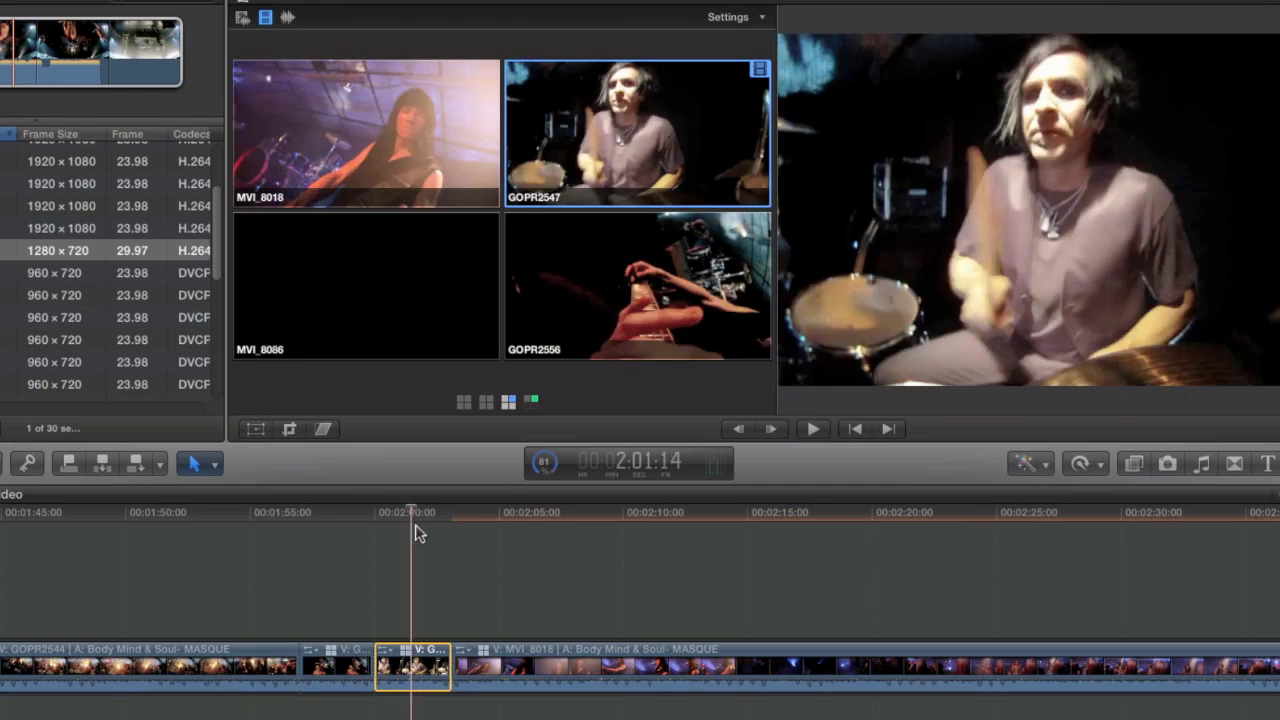
Swap the short clip near 2:01 from GOPR2547 to GOPR2556 without adding a cut
click(585, 334)
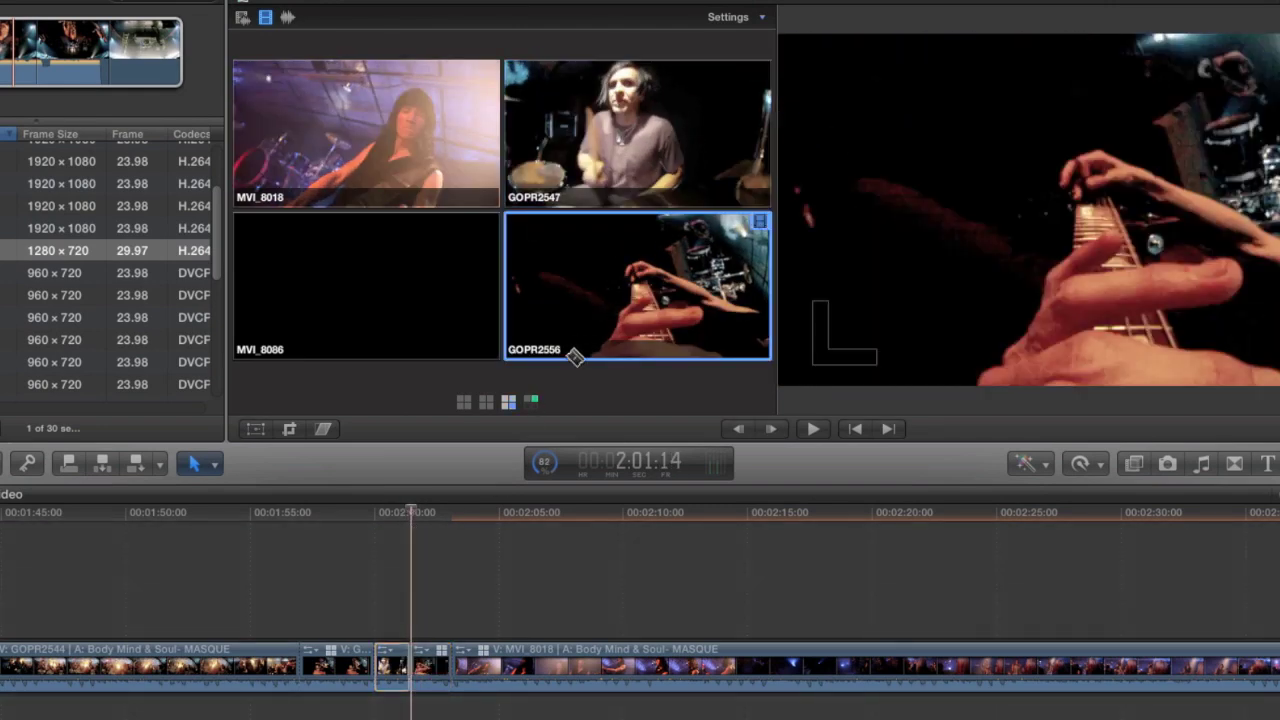
key(super+z)
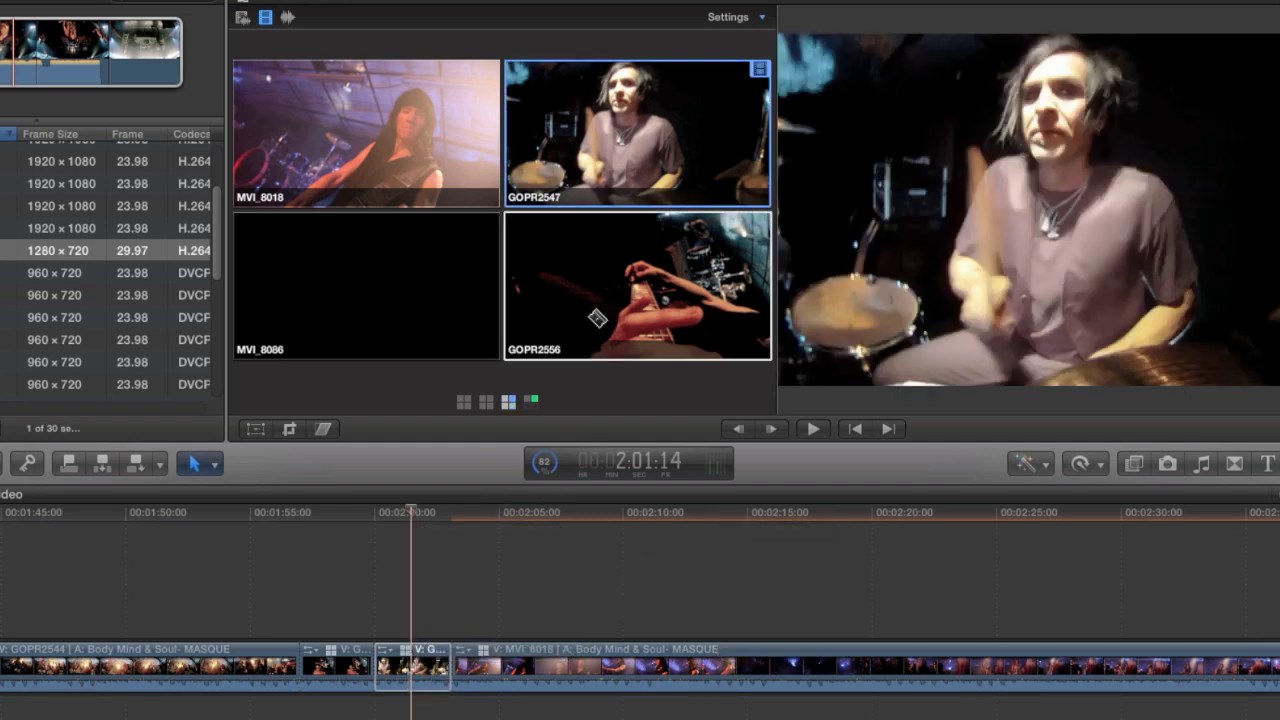
key(alt)
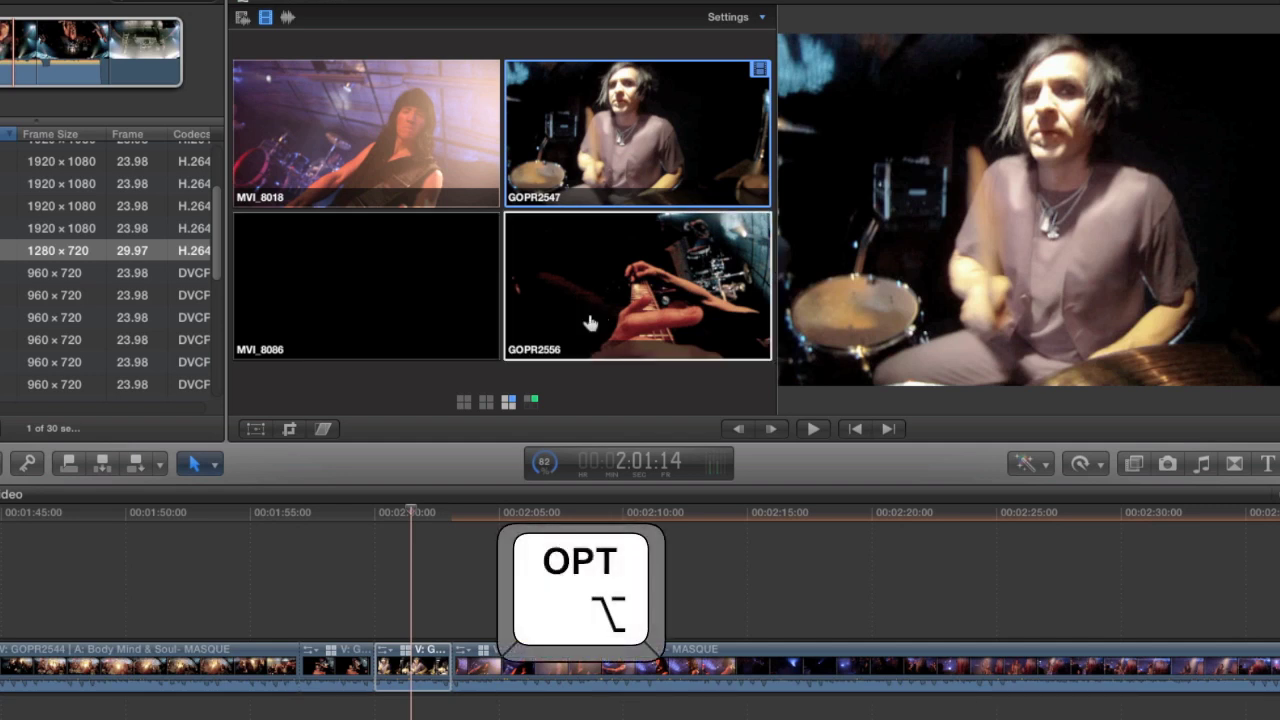
alt+click(594, 316)
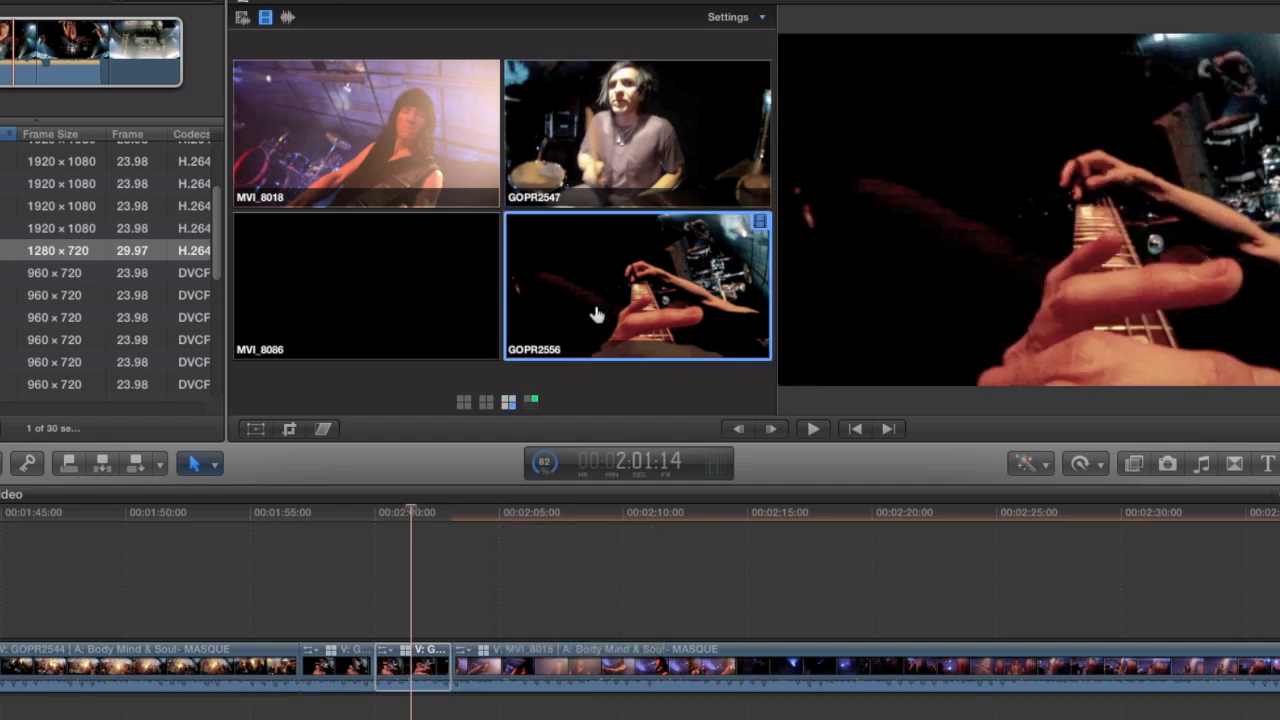
drag(410, 513, 501, 513)
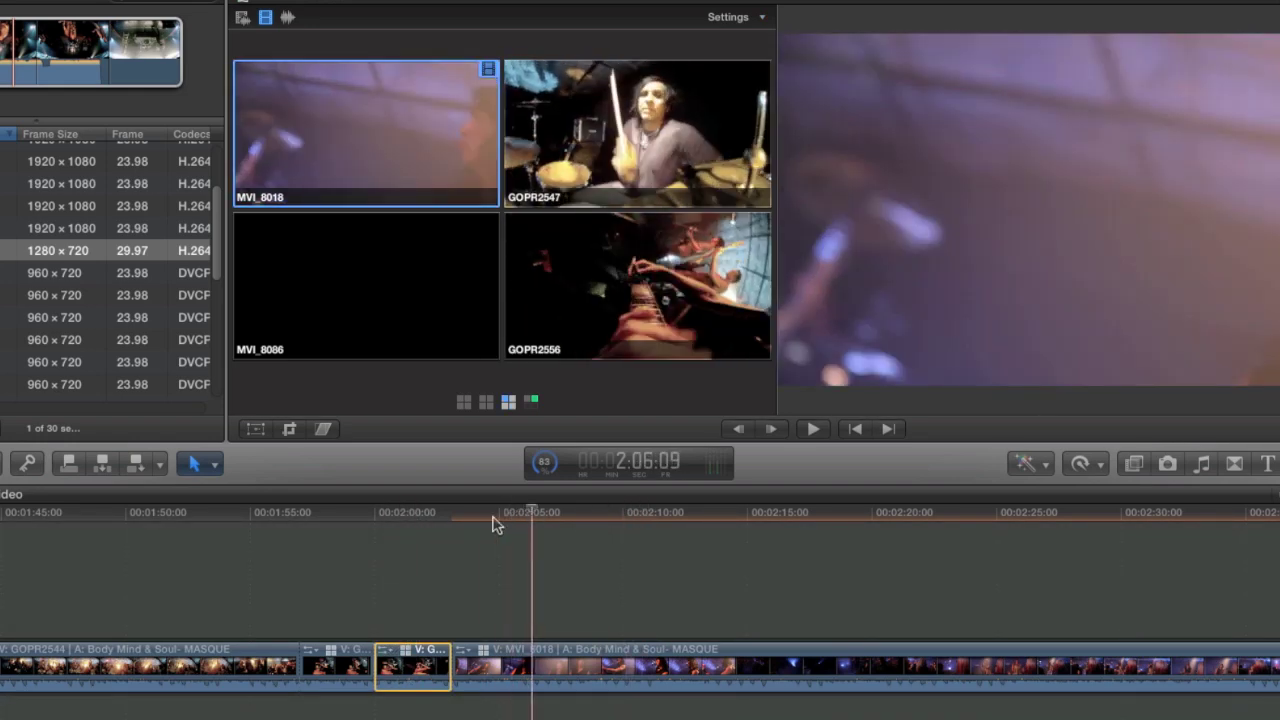